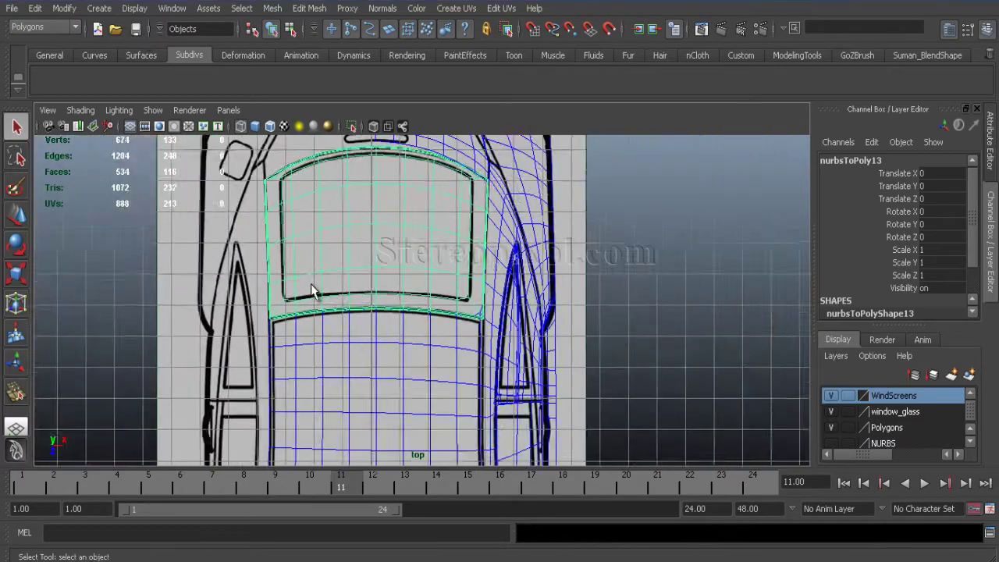
Select the windscreen patch polySurface11 and pick a control point on its edge in CV mode.
key(space)
key(space)
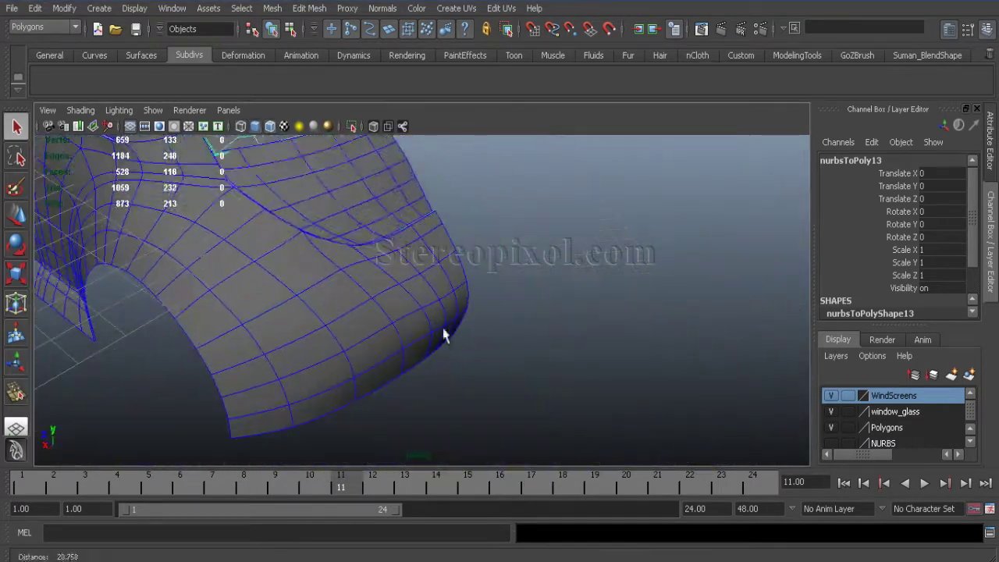
click(412, 330)
key(space)
key(space)
scroll(286, 289, up, 10)
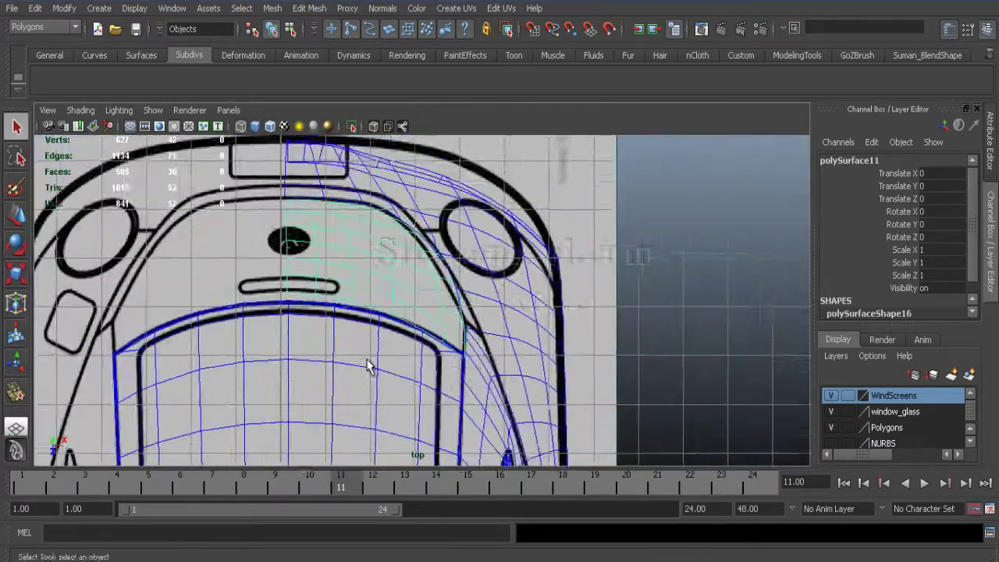
scroll(334, 352, up, 2)
right_drag(439, 306, 167, 306)
key(w)
click(215, 353)
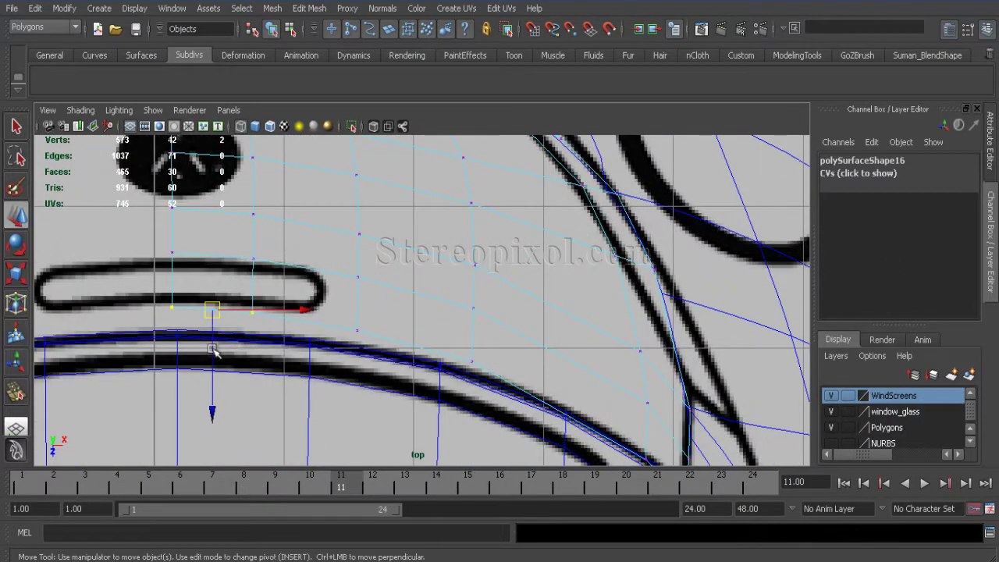
Move the control point near the headlight left onto the top-view blueprint outline.
alt+middle_drag(357, 382, 225, 324)
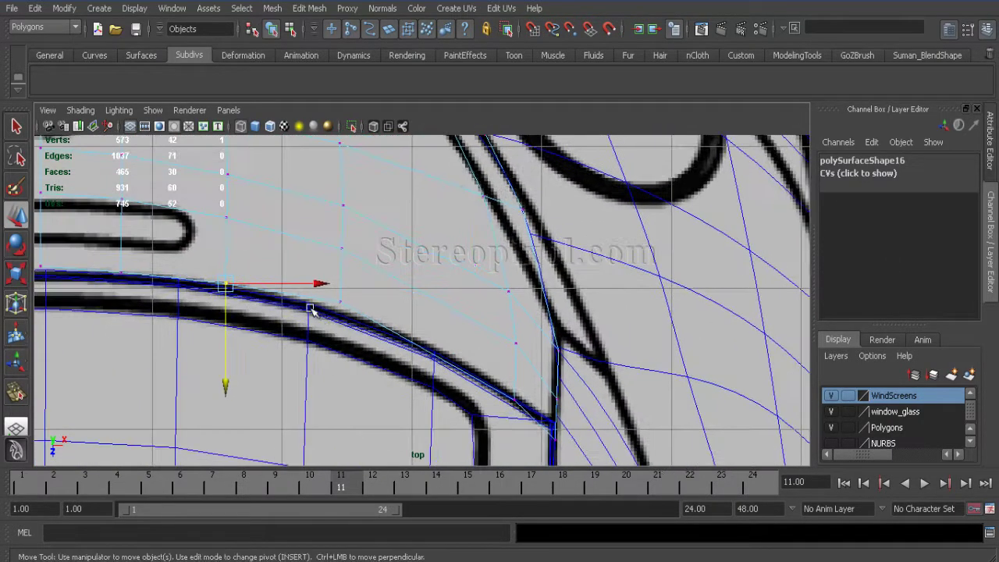
alt+middle_drag(455, 382, 336, 316)
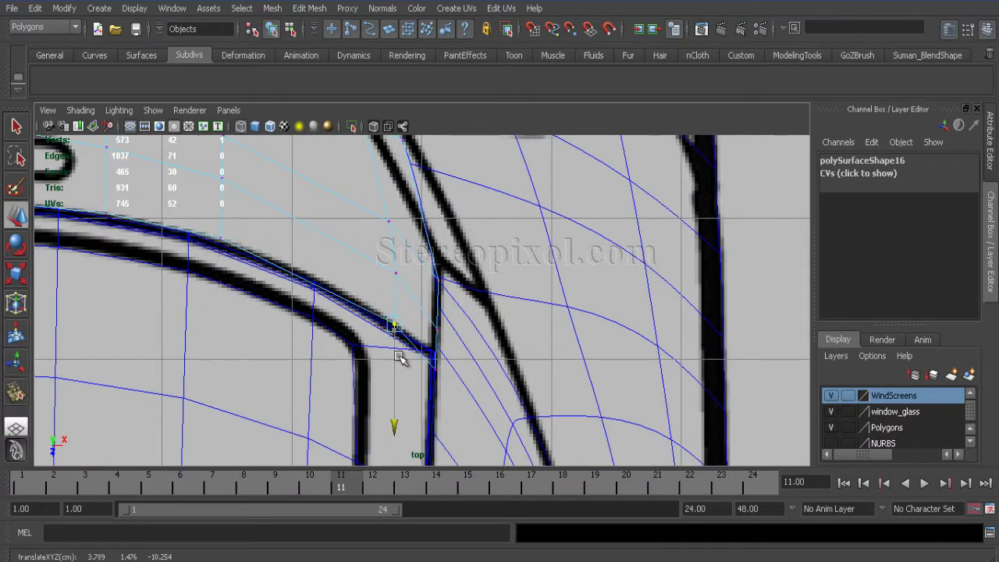
alt+right_drag(440, 377, 290, 296)
click(375, 301)
drag(290, 297, 341, 298)
In perspective, select the patch's top-left corner control point and start the Slide Edge Tool.
alt+right_drag(284, 259, 437, 323)
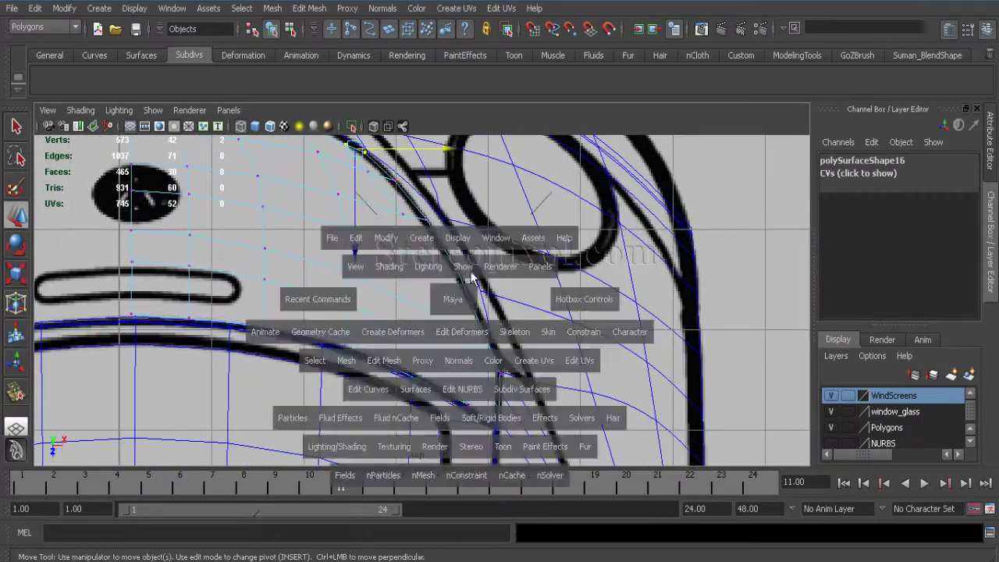
alt+drag(511, 224, 410, 323)
alt+right_drag(410, 323, 434, 330)
alt+right_drag(361, 283, 364, 227)
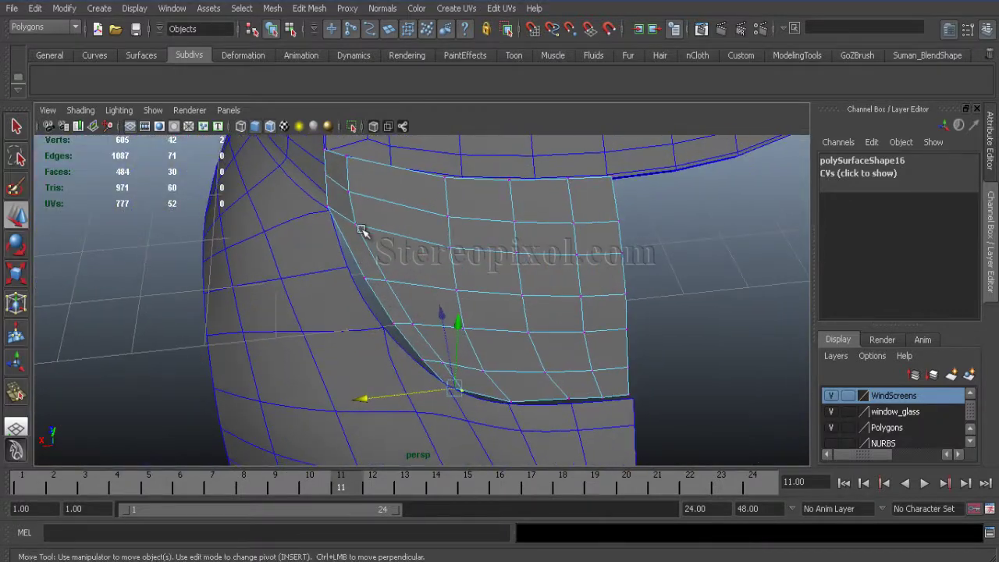
click(345, 175)
click(324, 14)
click(379, 180)
alt+drag(442, 235, 421, 316)
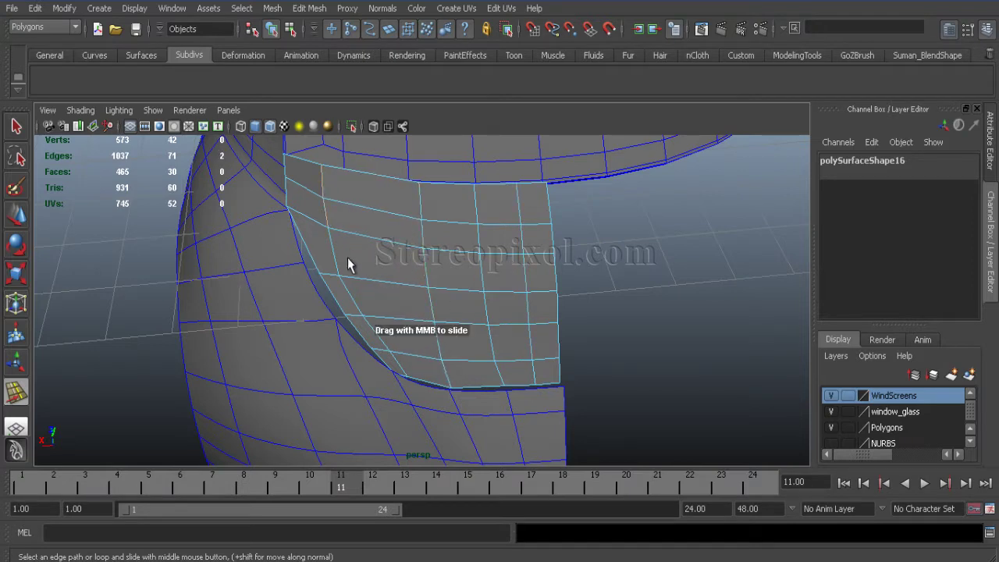
Slide the edge loop right across the patch, then move a border edge along the windscreen border.
middle_drag(373, 330, 439, 285)
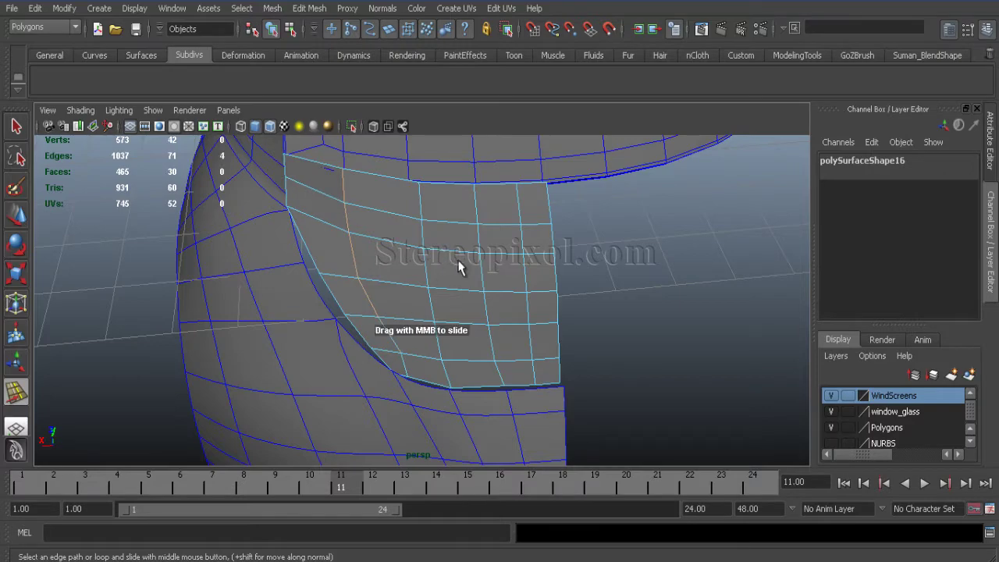
alt+drag(494, 238, 249, 333)
key(w)
alt+drag(381, 357, 539, 394)
click(393, 340)
middle_drag(498, 379, 425, 380)
Pull the remaining lower border edges out to sit along the body's curved edge.
alt+drag(486, 395, 295, 487)
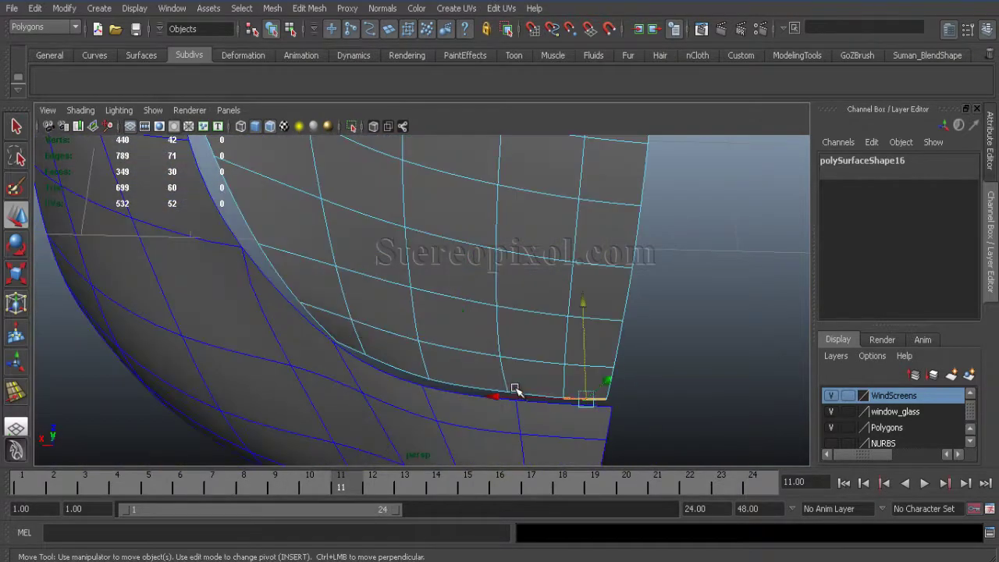
alt+drag(321, 389, 444, 378)
middle_drag(444, 378, 490, 303)
middle_drag(348, 279, 390, 196)
alt+drag(390, 196, 245, 253)
Move a control point on the body surface polySurface13 down-right in the top view.
key(space)
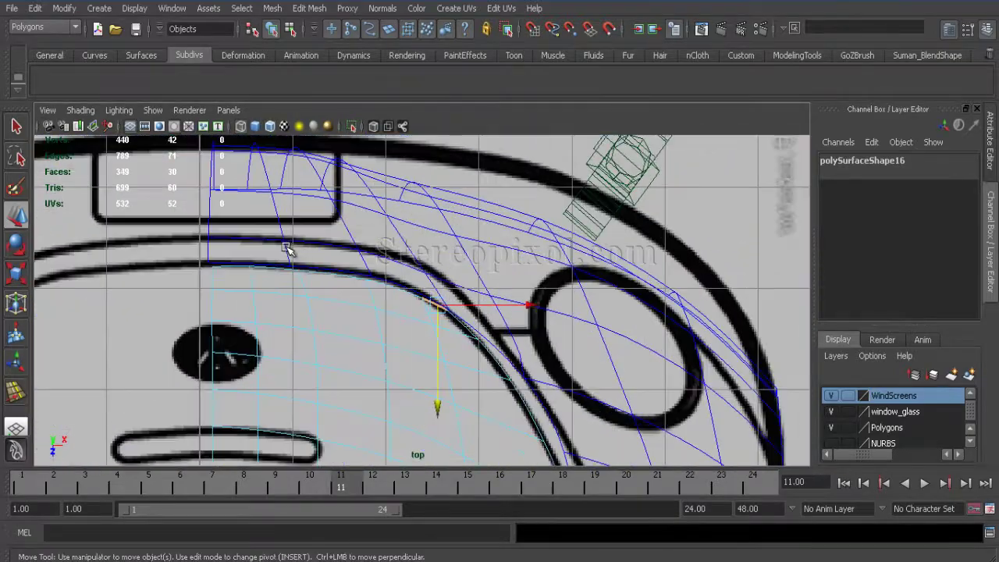
click(310, 298)
scroll(311, 299, up, 2)
alt+middle_drag(312, 302, 308, 282)
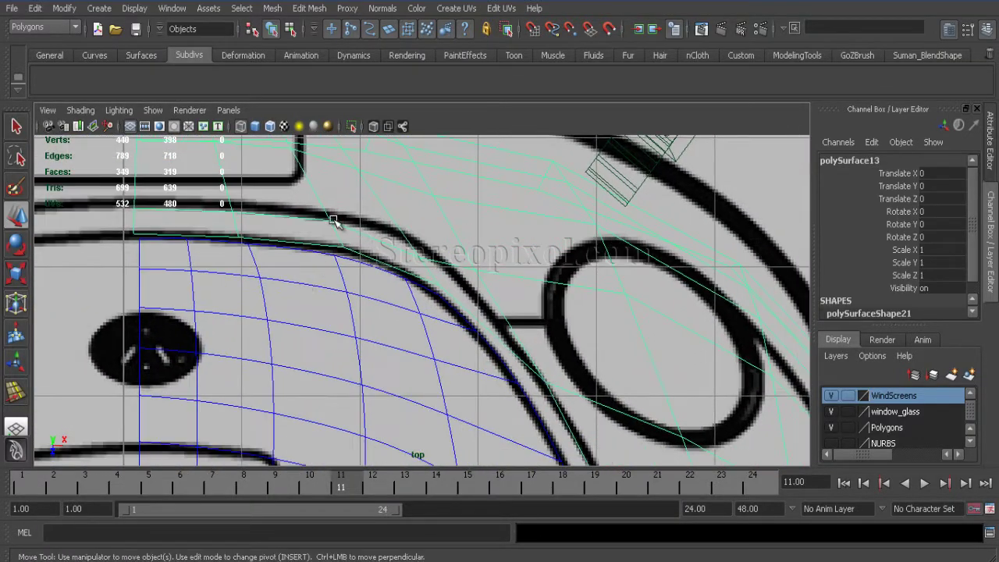
right_drag(334, 220, 330, 218)
click(331, 221)
drag(331, 221, 422, 268)
Split the body polygon beside the windscreen corner with the Split Polygon Tool.
key(space)
alt+drag(495, 323, 392, 332)
click(272, 8)
click(320, 116)
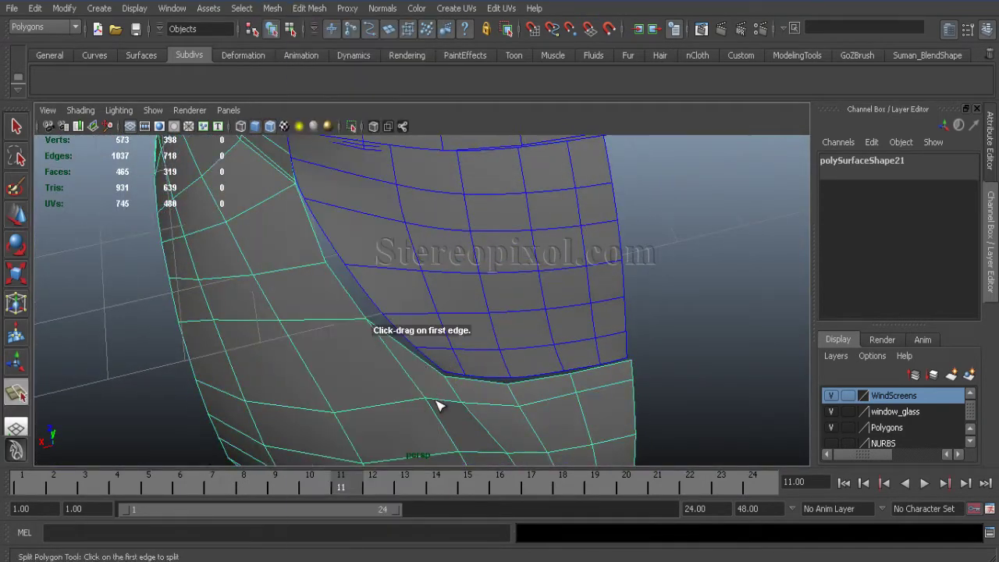
key(space)
key(space)
alt+middle_drag(319, 261, 280, 98)
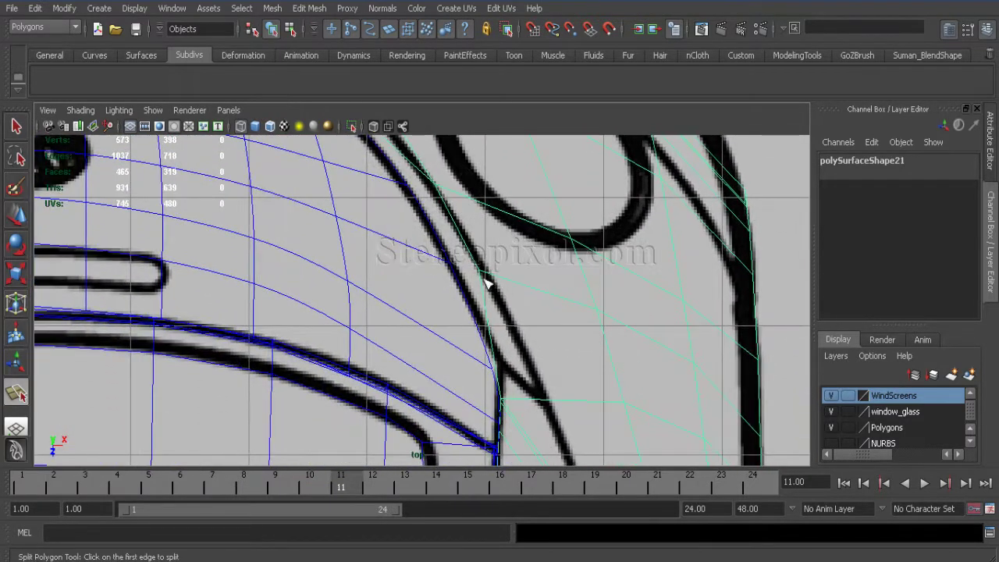
key(Return)
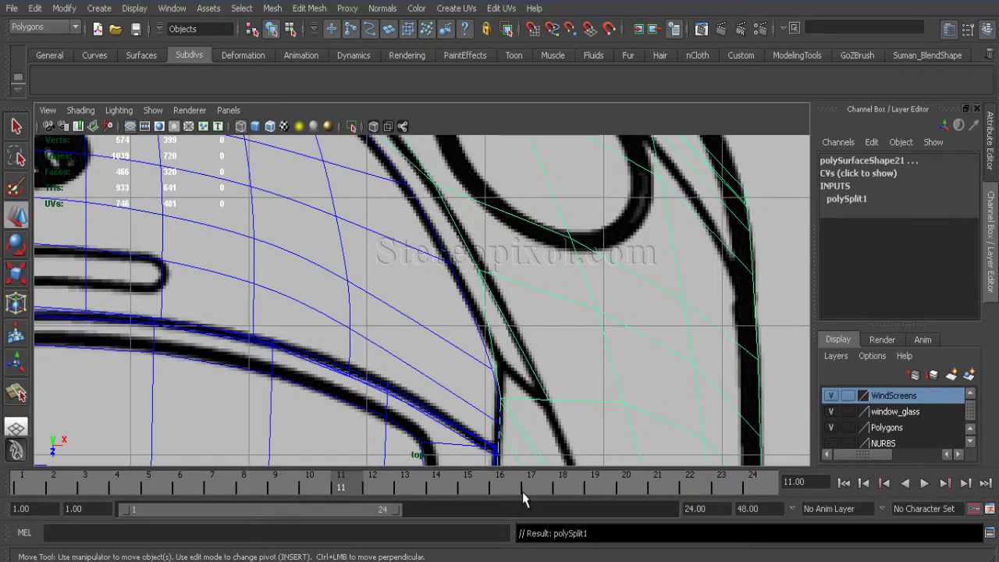
Extrude the edge beside the windscreen corner and nudge it slightly left.
right_drag(515, 322, 458, 314)
click(486, 273)
alt+middle_drag(520, 271, 545, 402)
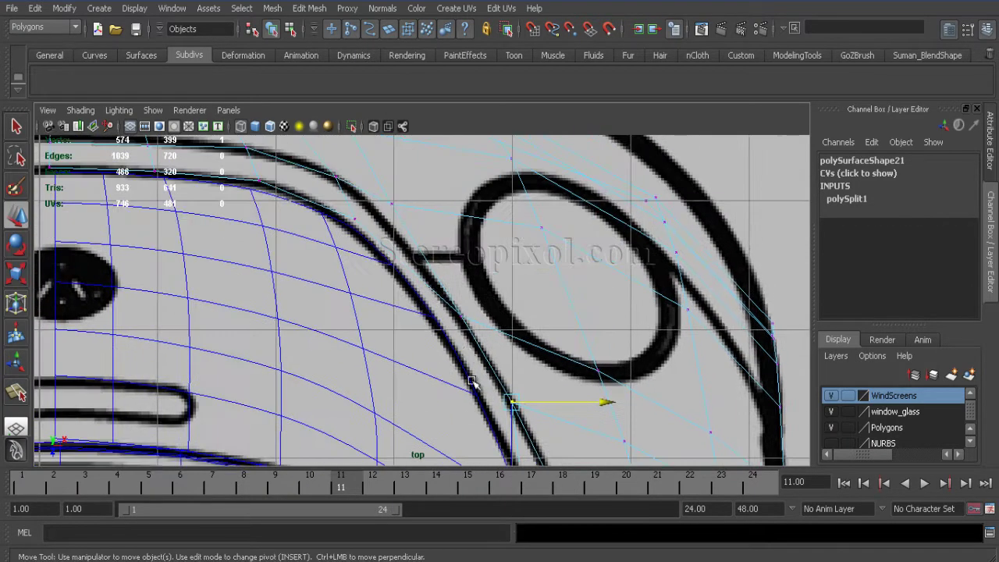
alt+middle_drag(410, 306, 419, 325)
right_drag(470, 297, 471, 262)
click(466, 352)
alt+middle_drag(465, 352, 479, 185)
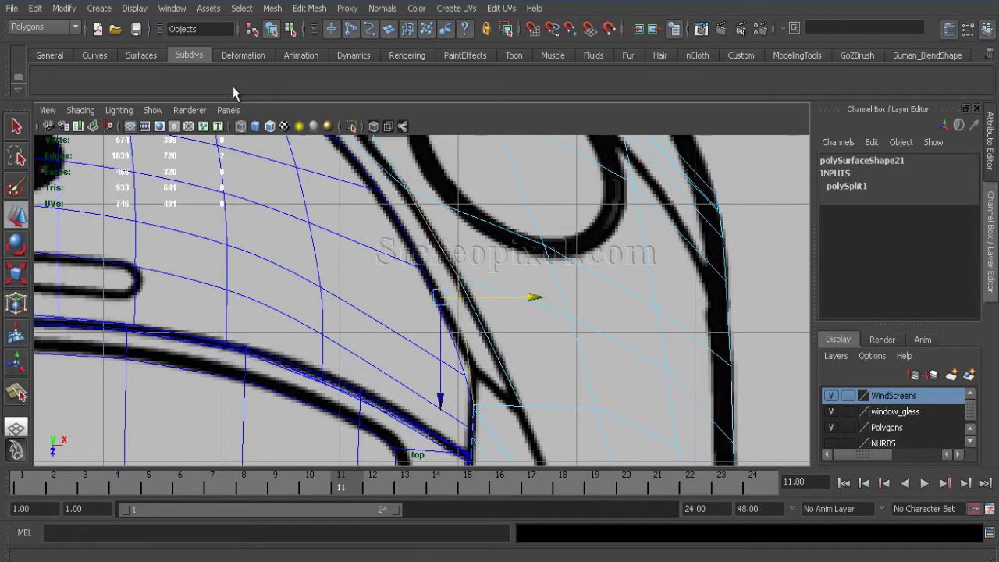
click(296, 14)
click(316, 43)
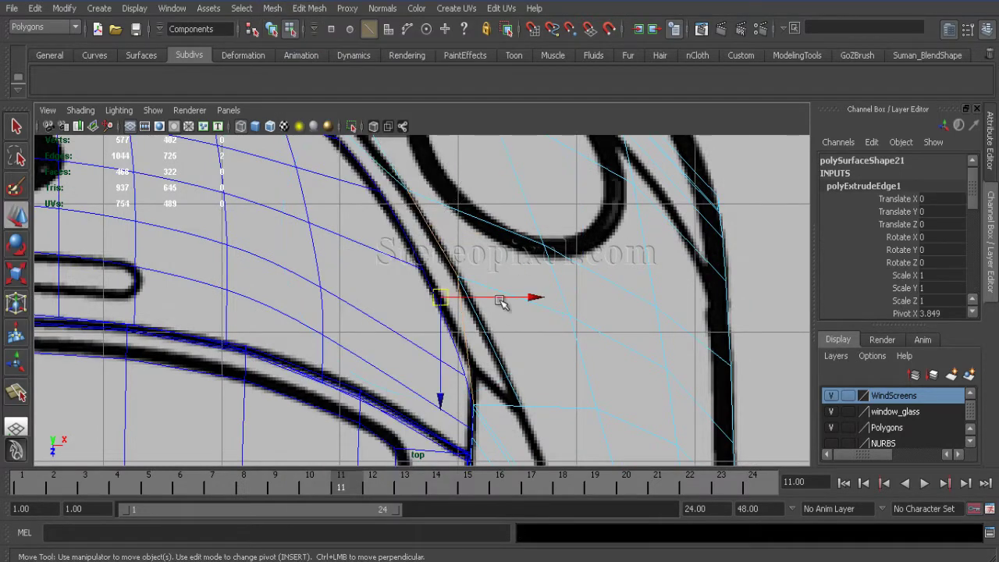
drag(499, 302, 490, 299)
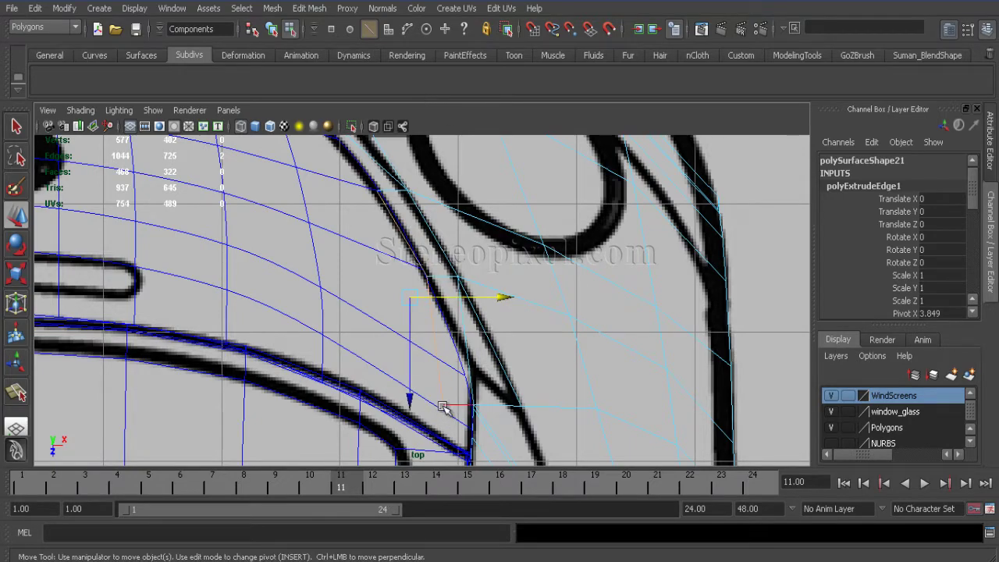
Merge the extruded edge's end vertex into the existing vertex and check it in smooth preview.
right_click(433, 336)
click(386, 308)
drag(428, 392, 486, 426)
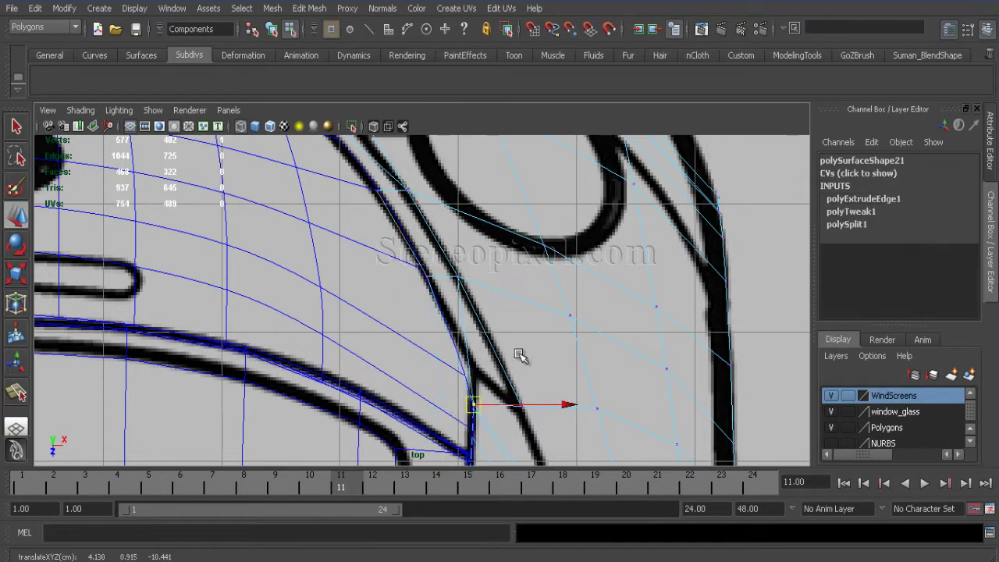
alt+drag(530, 328, 375, 373)
click(309, 8)
click(312, 344)
key(3)
alt+drag(312, 343, 375, 286)
key(1)
Merge the other end vertex on the windscreen outline and preview the result smoothed.
key(space)
alt+middle_drag(374, 286, 341, 339)
alt+right_drag(341, 339, 441, 337)
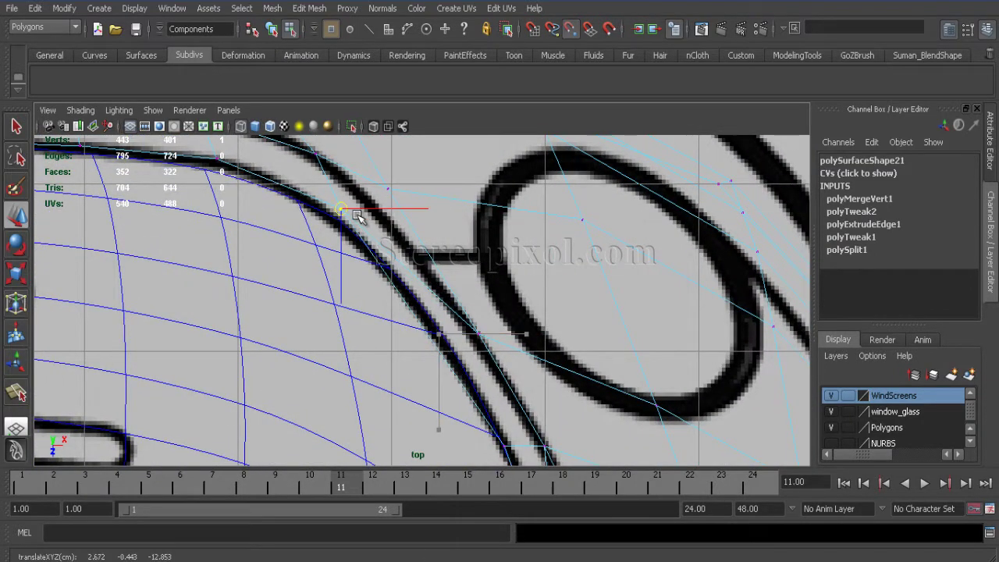
click(309, 8)
click(363, 343)
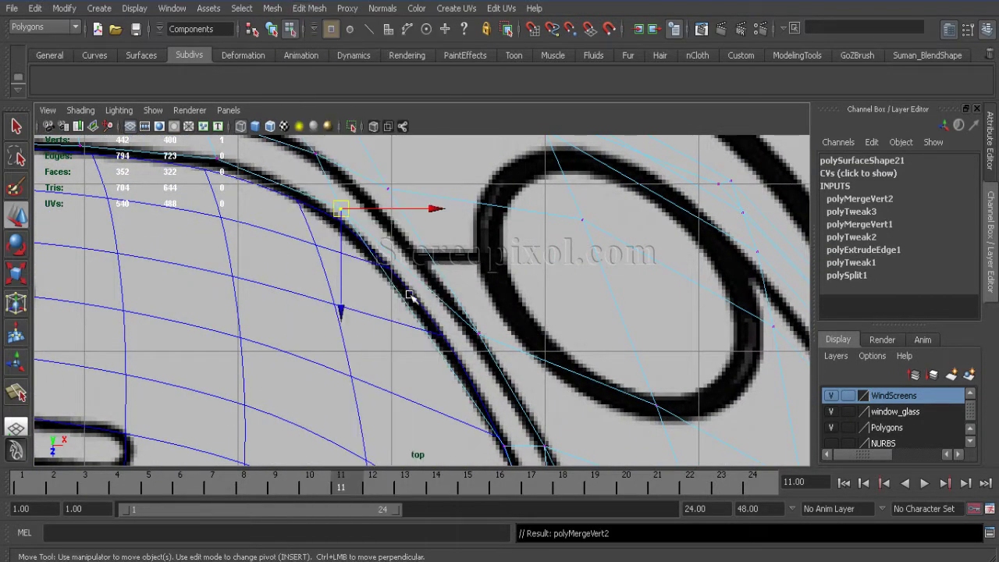
key(space)
alt+drag(490, 252, 341, 291)
key(3)
Delete the extra edge left after merging and return to object mode.
key(space)
alt+right_drag(352, 324, 330, 312)
alt+middle_drag(330, 312, 279, 305)
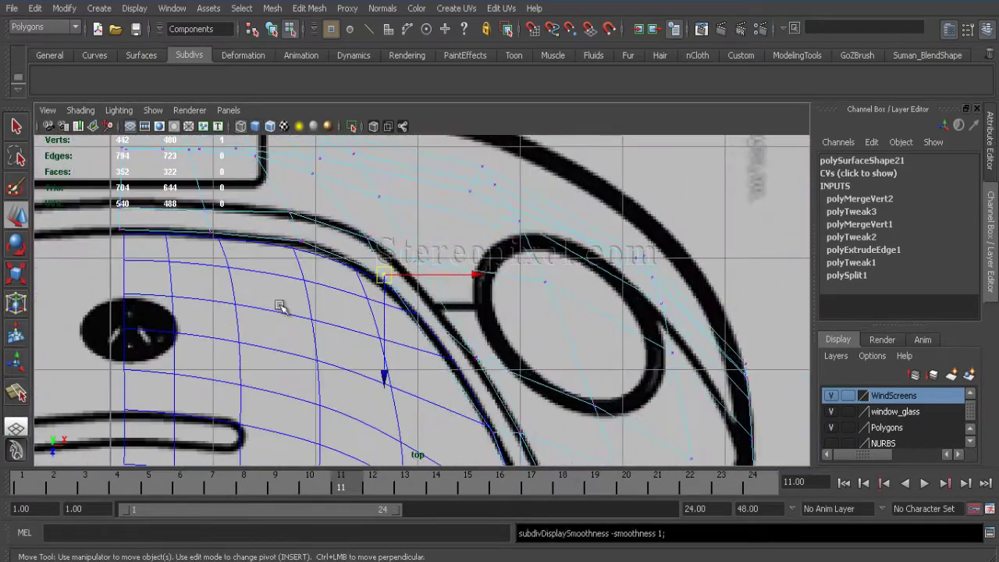
alt+right_drag(279, 305, 375, 366)
right_drag(416, 301, 460, 324)
click(390, 312)
click(309, 8)
click(336, 115)
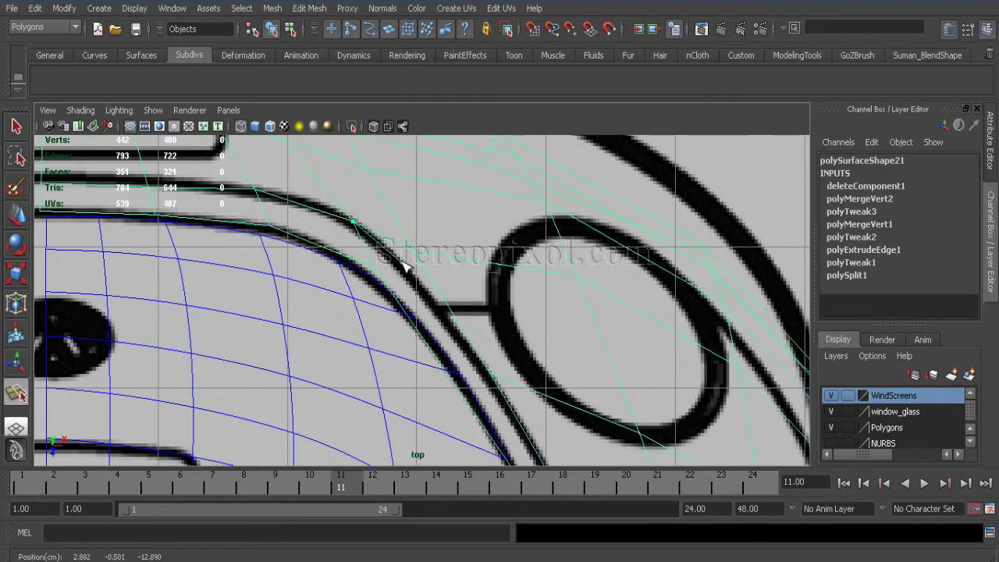
Finish the pending split and cut another split across the body faces near the windscreen corner.
key(Return)
alt+middle_drag(499, 312, 430, 132)
alt+right_drag(430, 132, 556, 396)
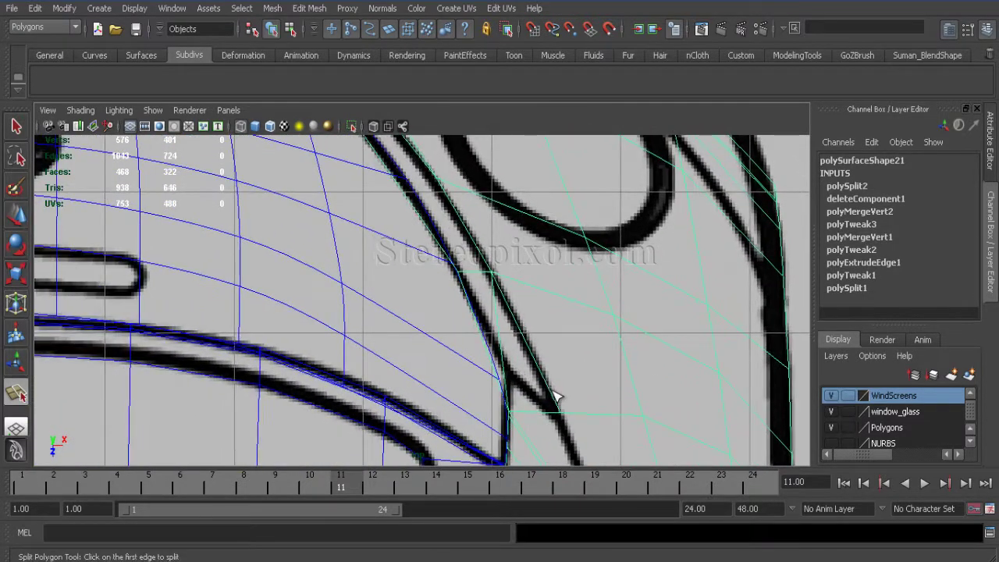
click(470, 285)
key(w)
right_drag(536, 353, 491, 330)
click(556, 357)
Select a vertex on the windscreen border for moving, back in unsmoothed display.
key(space)
key(space)
alt+drag(491, 330, 522, 312)
alt+right_drag(522, 312, 427, 336)
key(space)
drag(427, 335, 453, 305)
alt+middle_drag(453, 306, 390, 305)
click(390, 305)
click(521, 362)
alt+right_drag(521, 361, 438, 371)
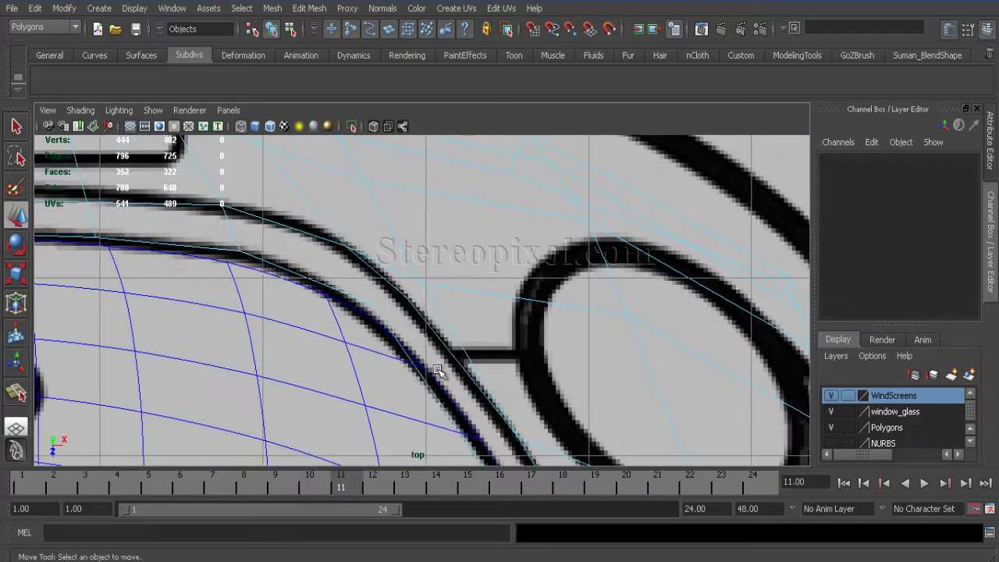
click(370, 305)
key(w)
key(1)
alt+right_drag(364, 320, 390, 180)
Split the windscreen across to the next edge and try deleting the chosen border edge.
click(310, 8)
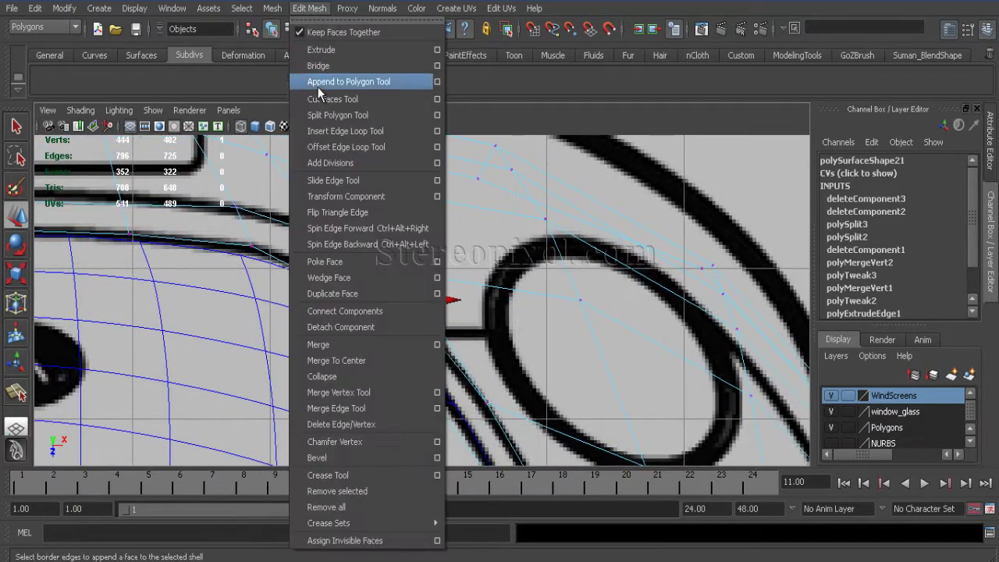
click(330, 114)
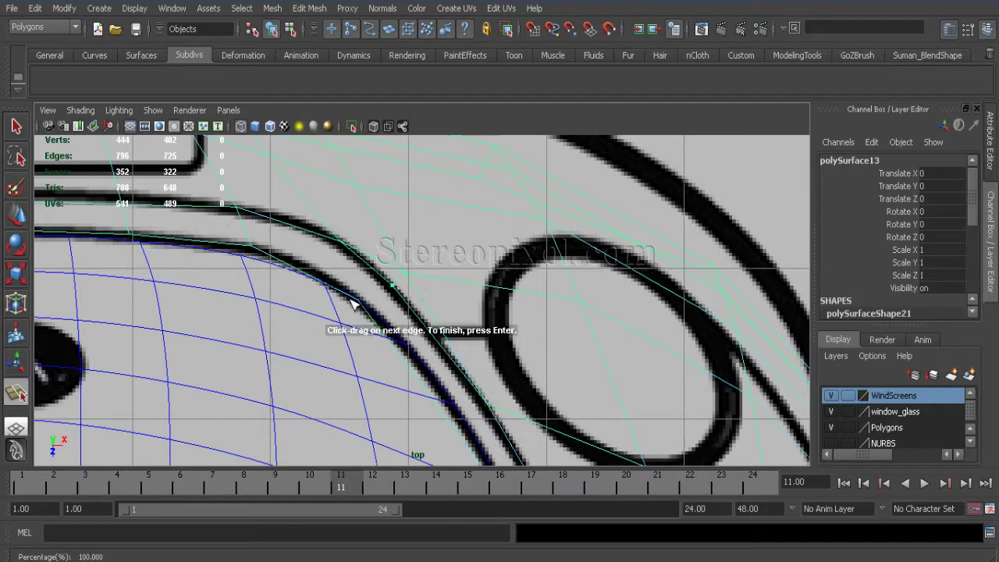
alt+middle_drag(465, 292, 413, 219)
alt+right_drag(413, 219, 457, 300)
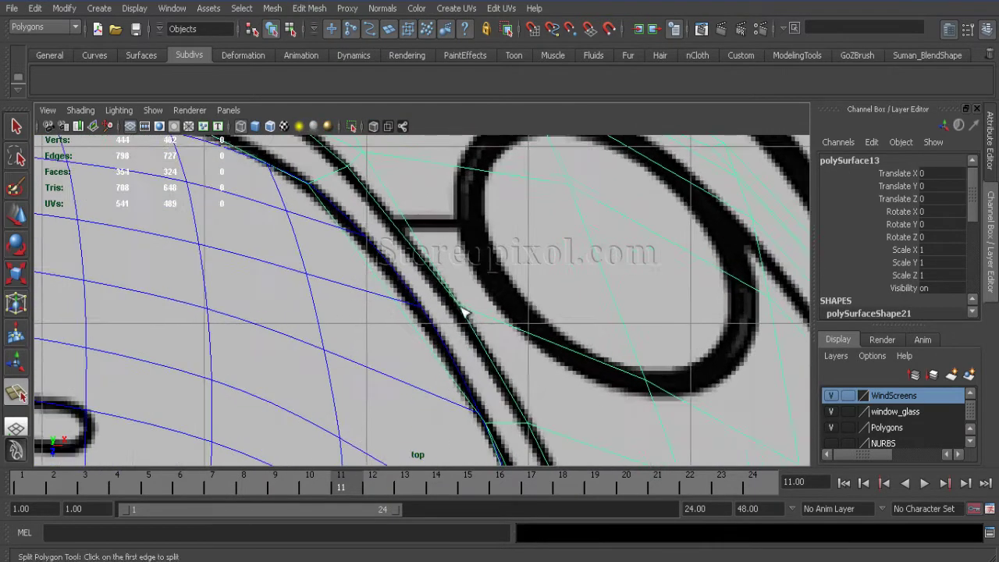
click(396, 306)
key(Return)
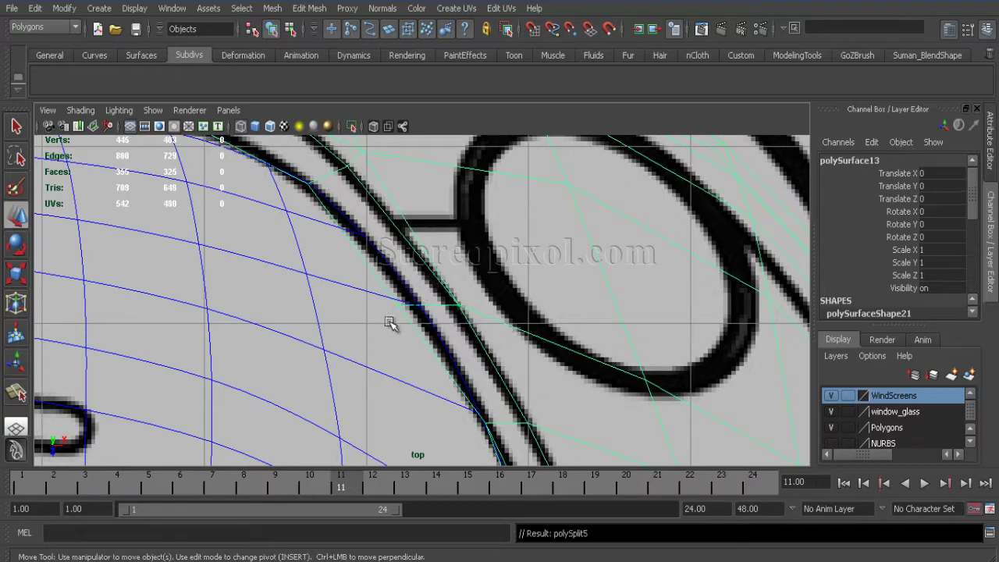
click(398, 307)
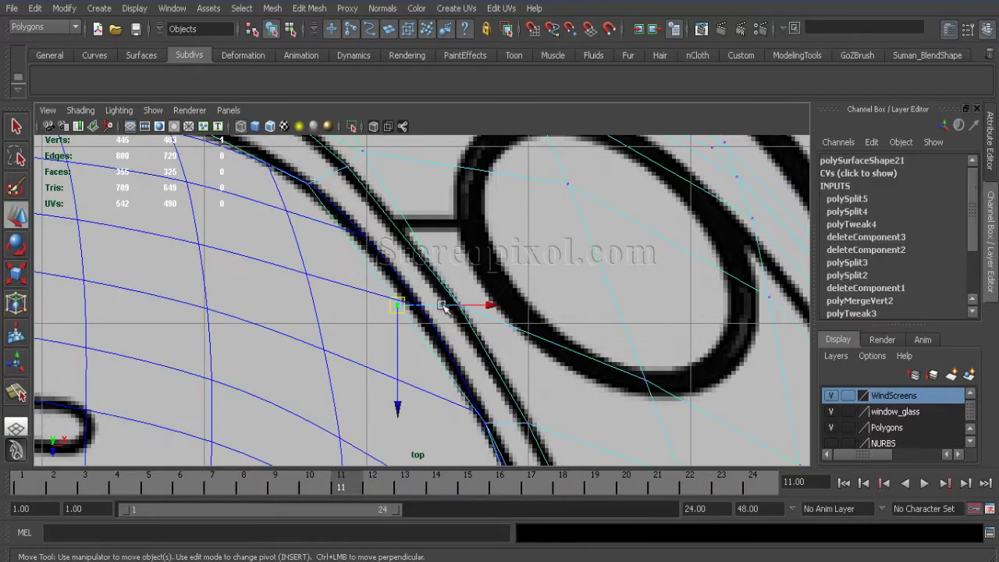
alt+middle_drag(464, 304, 488, 360)
right_drag(463, 320, 468, 335)
key(Delete)
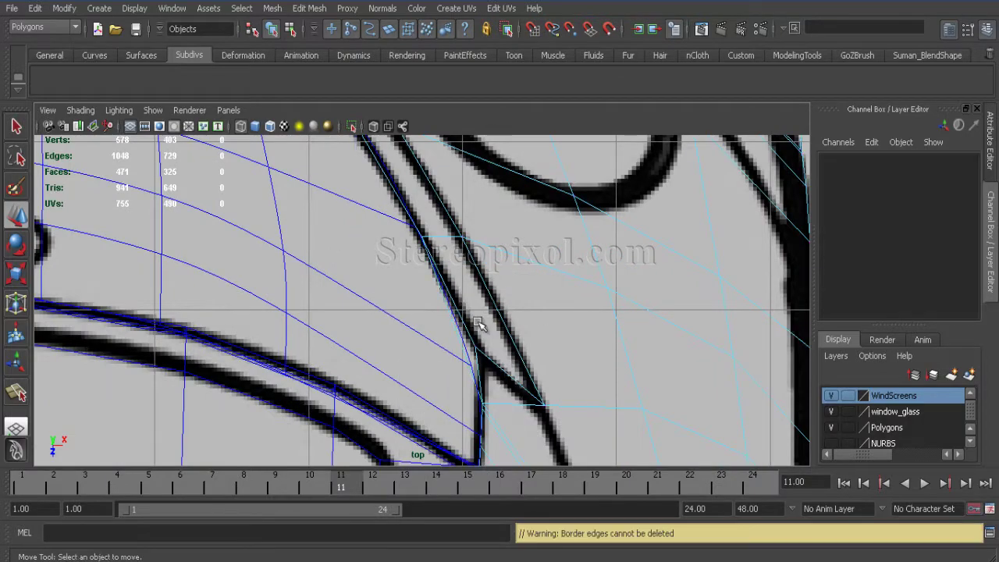
alt+drag(394, 278, 305, 319)
Split the windscreen edge at the door-frame outline and select the new vertex to align it.
key(space)
key(space)
scroll(364, 335, up, 10)
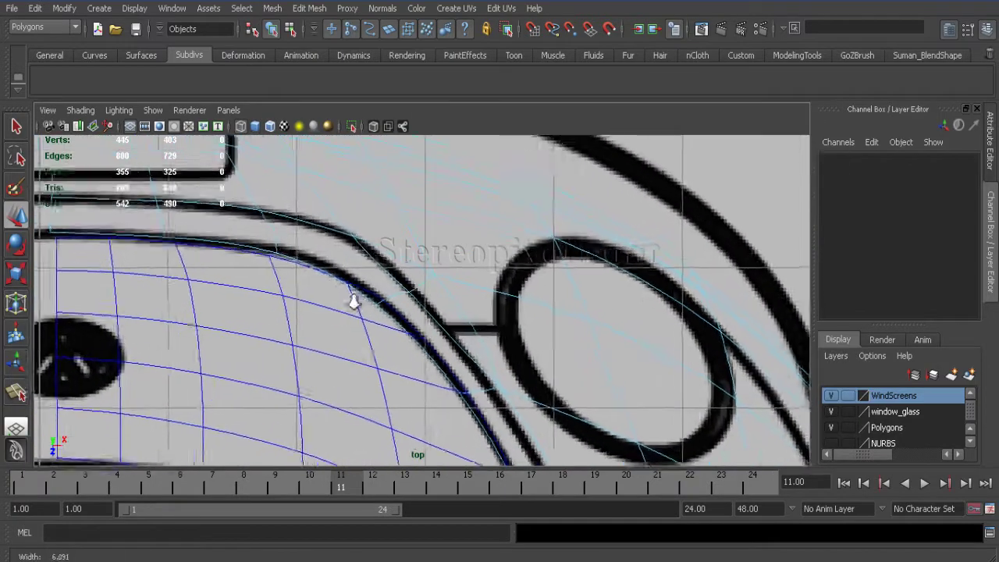
click(309, 7)
click(335, 114)
click(340, 283)
key(Return)
key(w)
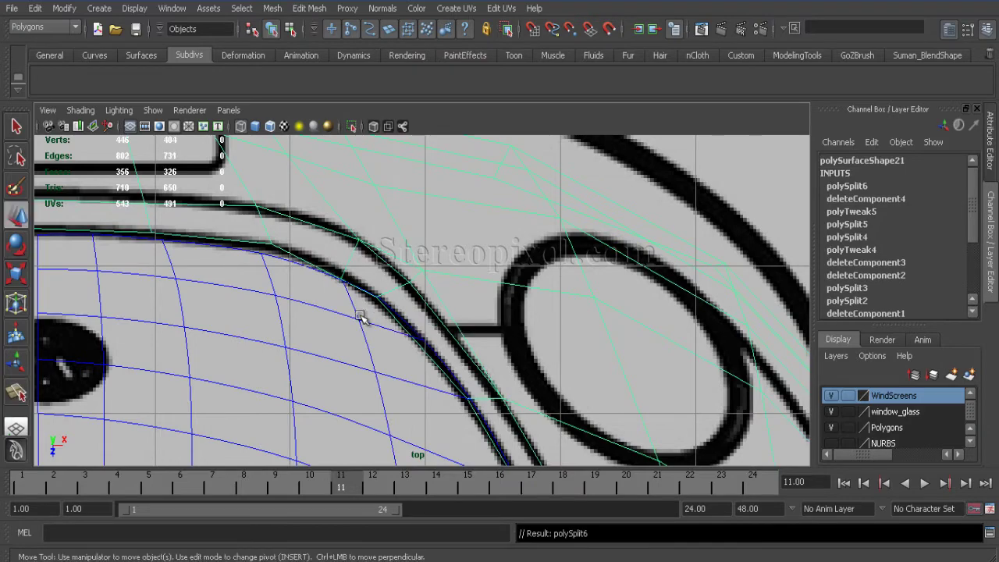
right_drag(348, 281, 363, 252)
click(345, 281)
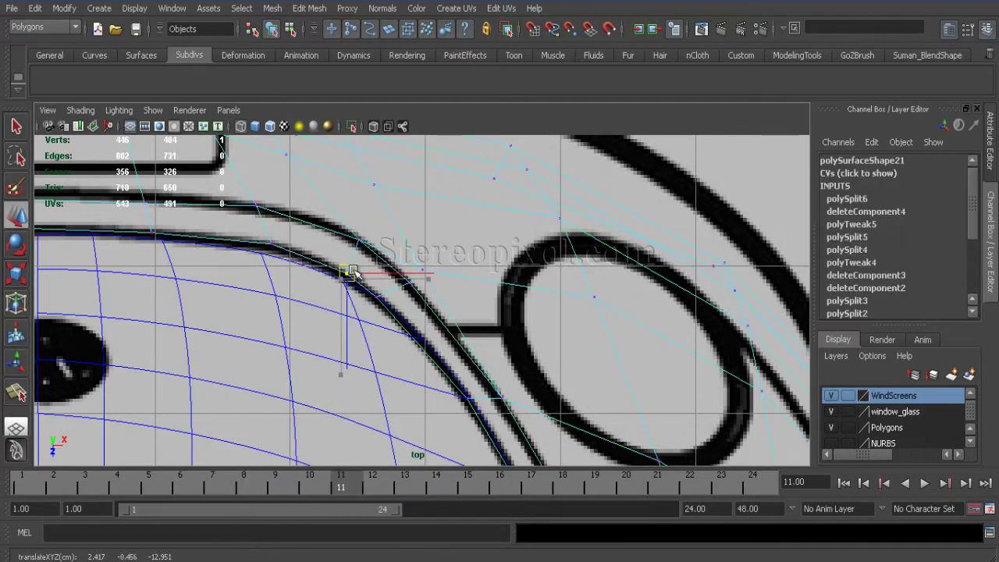
scroll(439, 308, down, 3)
key(space)
alt+drag(567, 323, 444, 374)
right_drag(444, 375, 457, 404)
Delete one leftover window-corner edge with Delete Edge/Vertex and merge another to center.
click(309, 9)
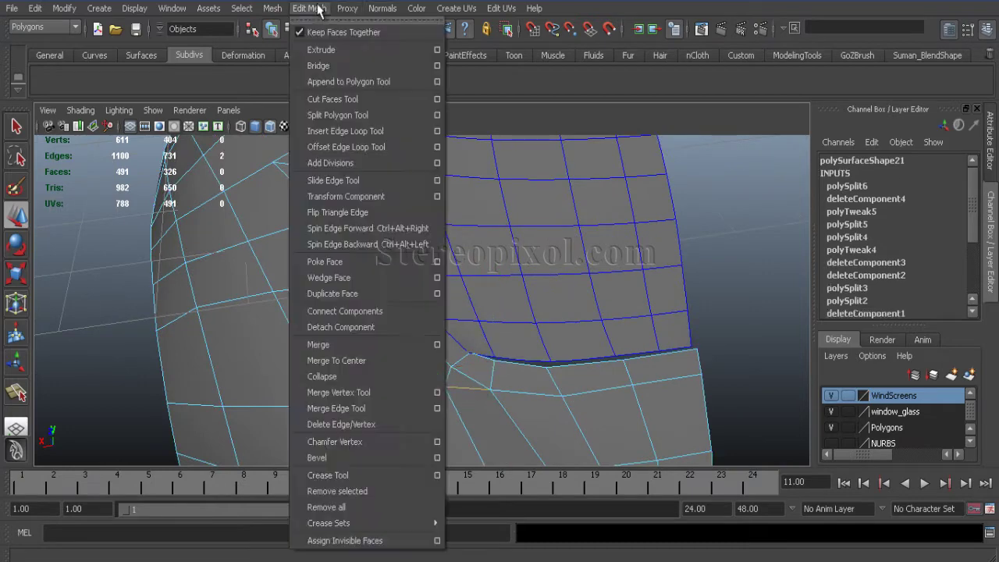
click(342, 424)
alt+drag(528, 429, 478, 334)
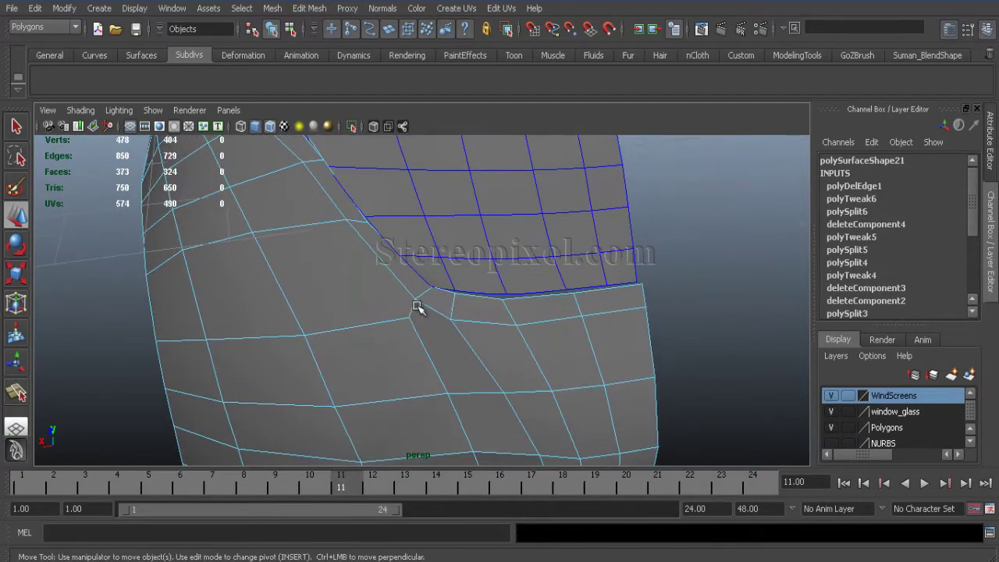
click(319, 12)
click(421, 424)
alt+drag(422, 424, 445, 339)
Select the body shell polySurface13 and isolate it with Isolate Select > View Selected.
click(133, 294)
alt+right_drag(446, 339, 295, 288)
right_drag(294, 288, 346, 268)
alt+drag(345, 268, 315, 314)
click(119, 110)
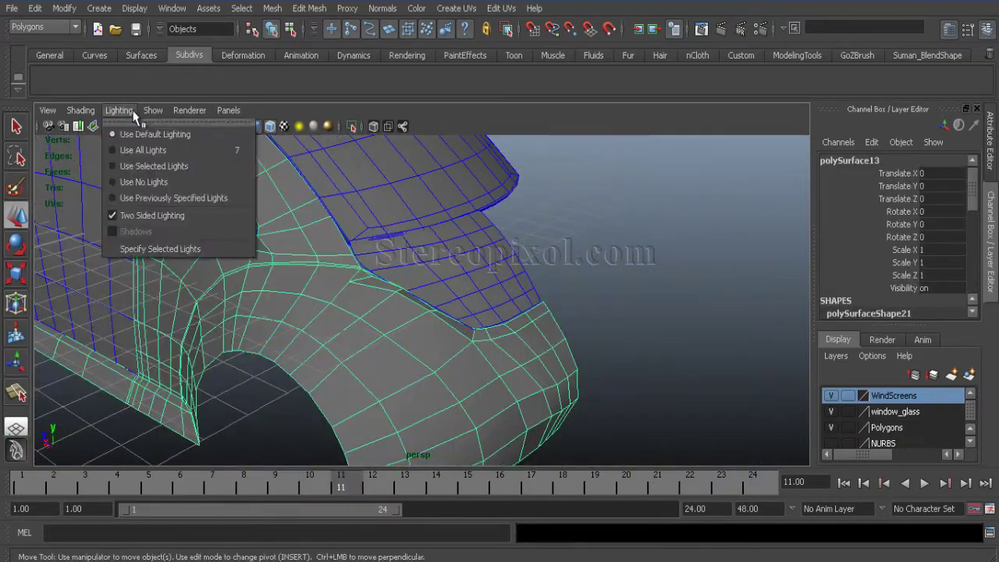
click(153, 110)
mouse_move(209, 50)
click(328, 59)
alt+drag(419, 341, 308, 255)
key(3)
right_drag(324, 252, 332, 210)
Delete the stray edge on the body and return to the low-poly cage display.
click(330, 235)
key(Delete)
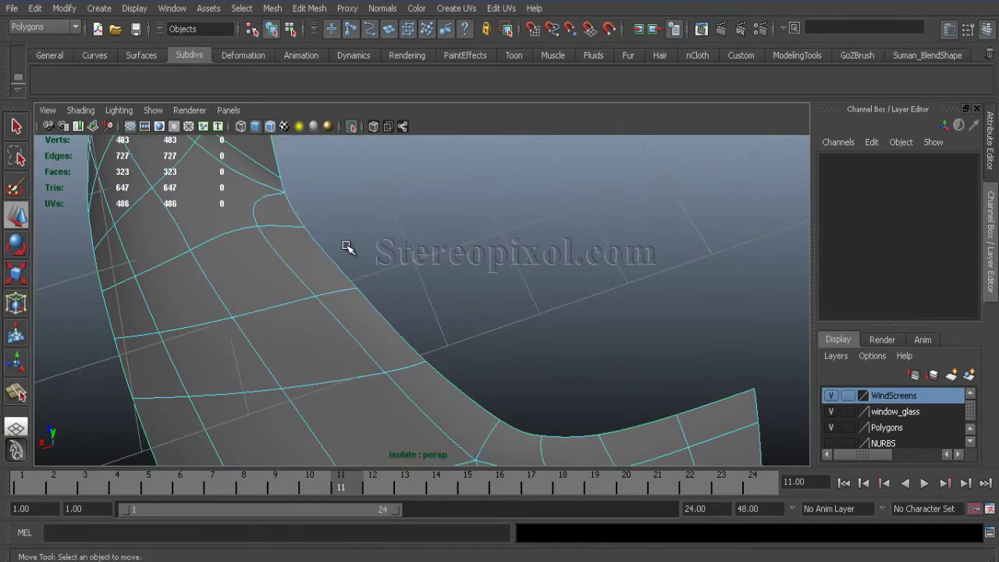
alt+drag(345, 245, 372, 294)
alt+right_drag(372, 295, 420, 376)
key(1)
alt+drag(356, 330, 434, 192)
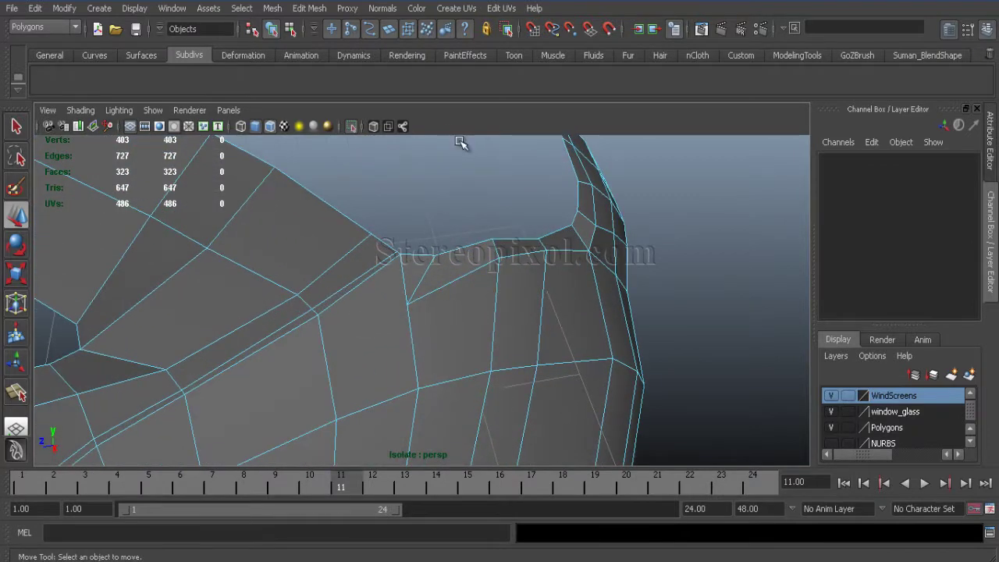
Split a polygon at the window-corner vertex with the Split Polygon Tool.
click(309, 8)
click(336, 90)
alt+drag(351, 296, 328, 304)
click(312, 313)
key(Return)
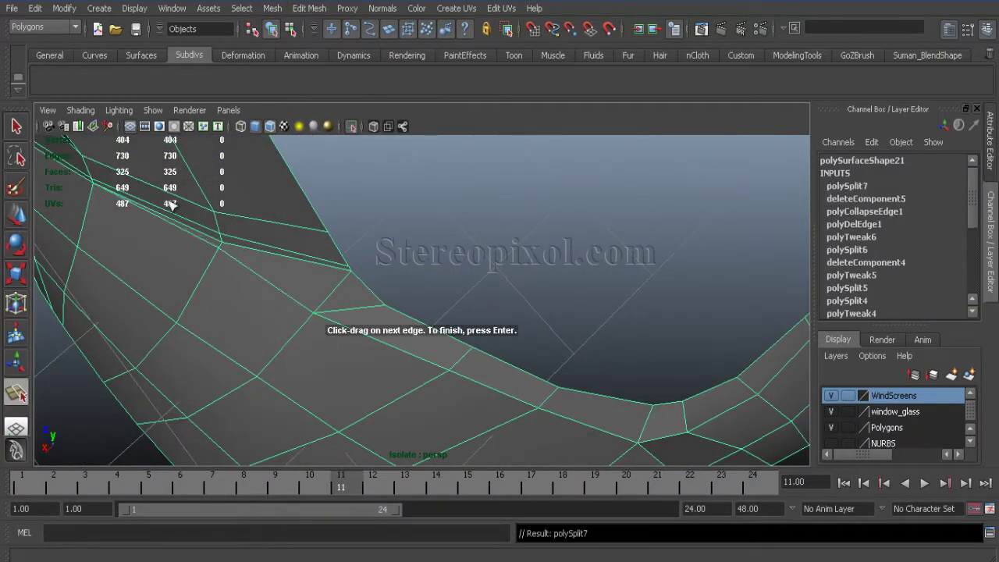
alt+drag(239, 241, 283, 277)
Select a window-corner vertex with the Move tool to adjust it.
key(w)
right_drag(279, 266, 279, 269)
click(279, 269)
alt+drag(278, 269, 290, 216)
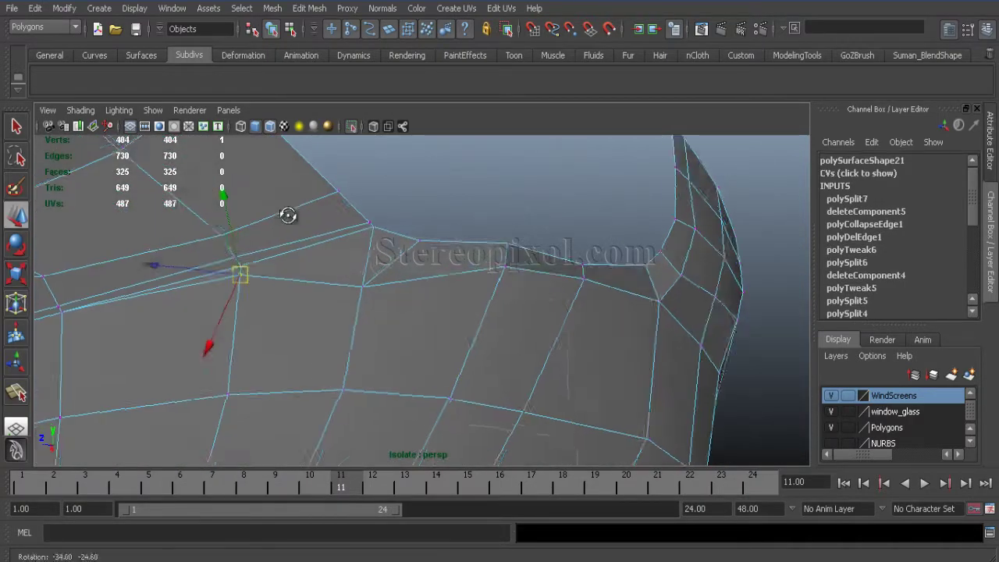
alt+drag(302, 295, 412, 301)
Remove the short edge near the corner with Delete Edge/Vertex.
right_click(413, 302)
click(412, 273)
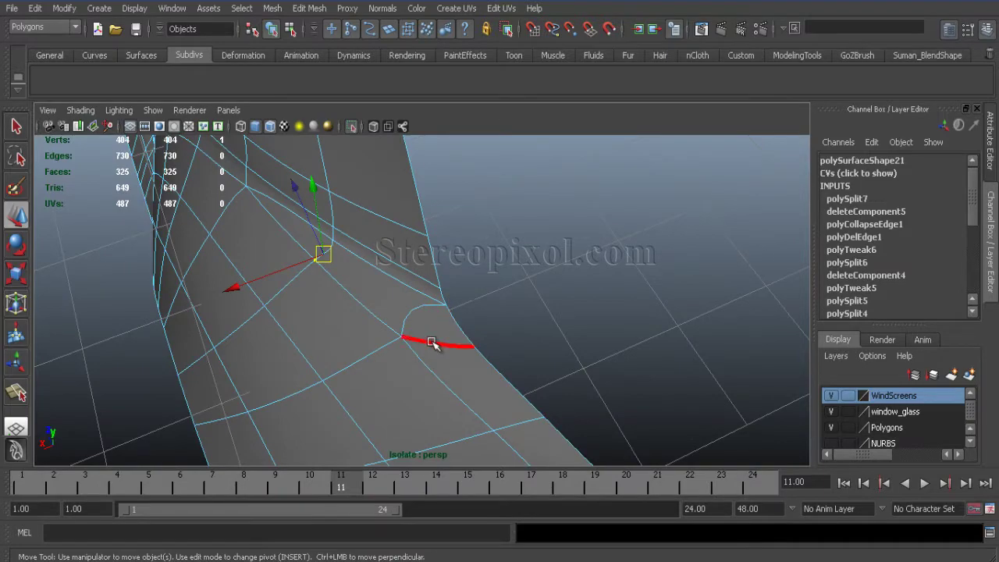
click(432, 343)
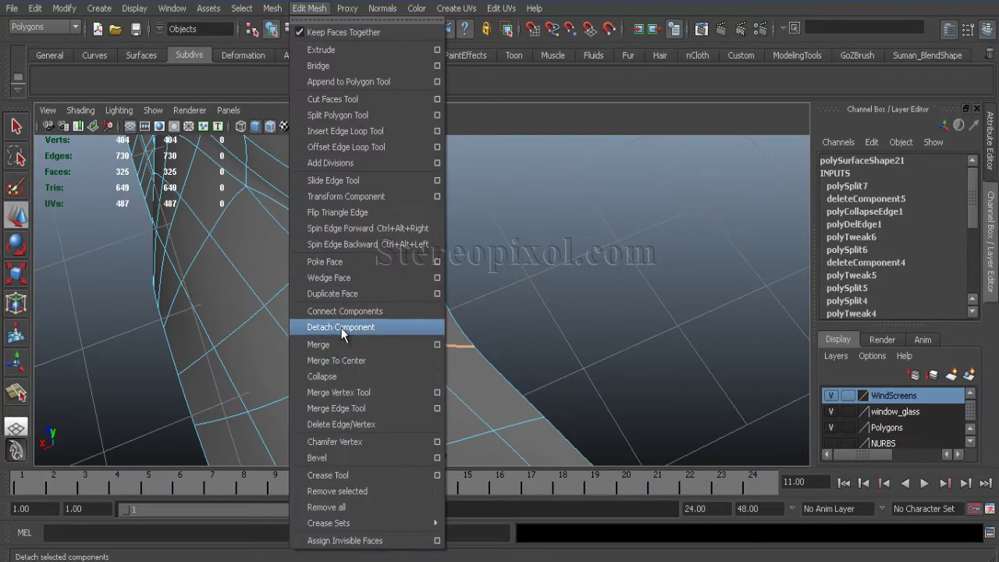
click(331, 424)
alt+drag(328, 421, 375, 351)
Merge another corner edge to center, delete the extra edge, and select a vertex.
click(326, 330)
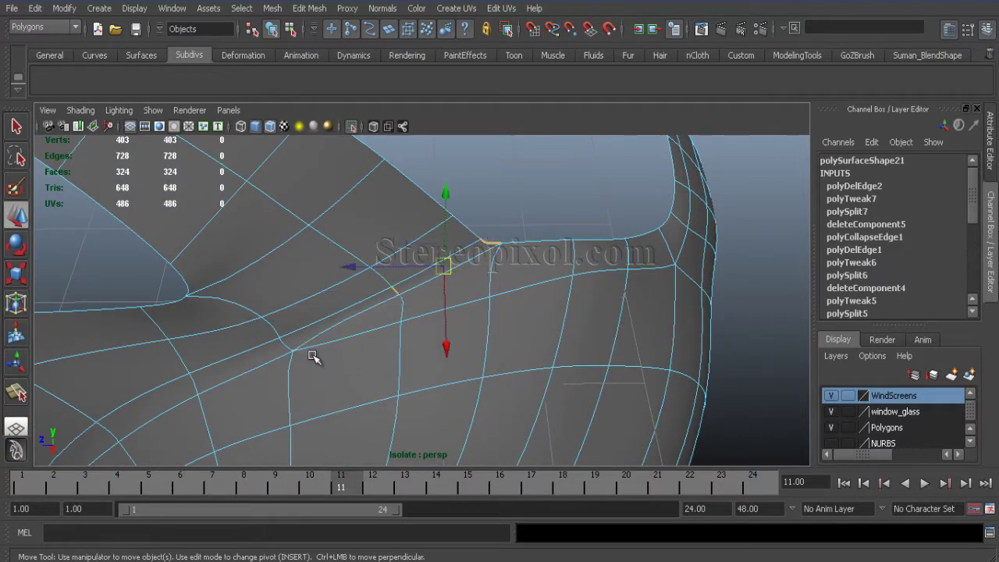
click(309, 10)
click(325, 356)
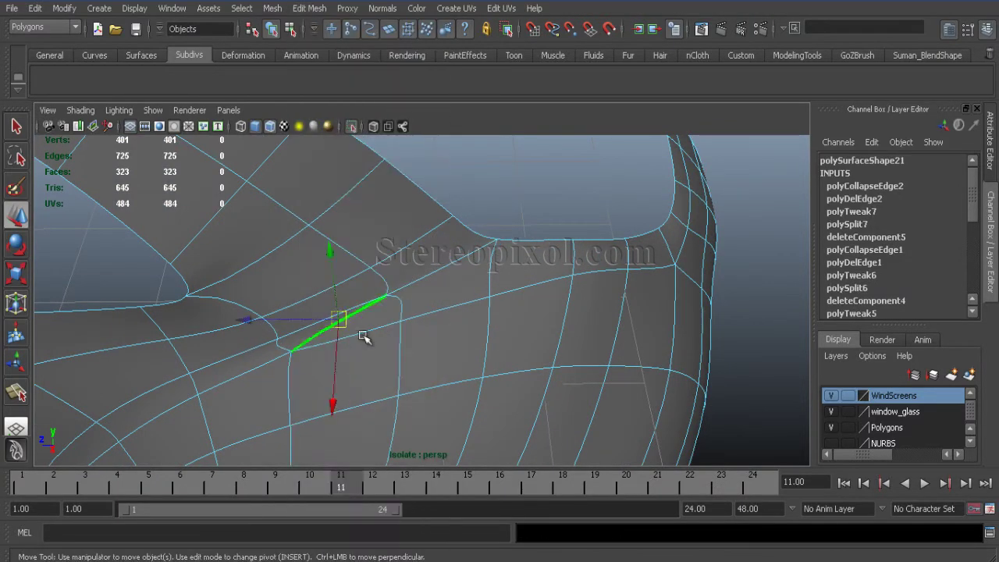
key(Delete)
alt+drag(363, 337, 494, 303)
click(356, 305)
Inspect the windscreen pillar in low-poly cage display and reframe on the full car.
alt+right_drag(494, 303, 481, 367)
alt+right_drag(508, 333, 474, 444)
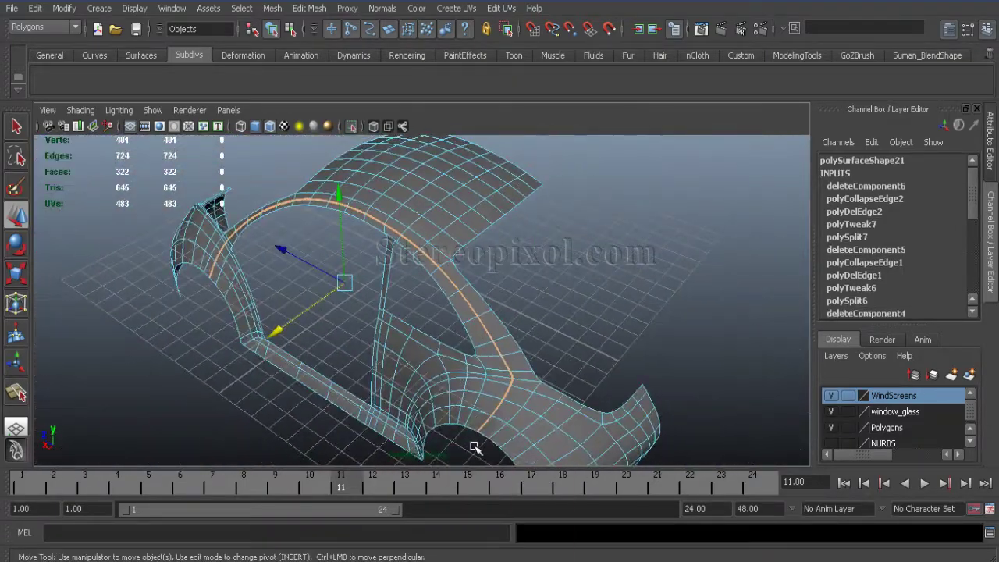
alt+drag(554, 371, 328, 326)
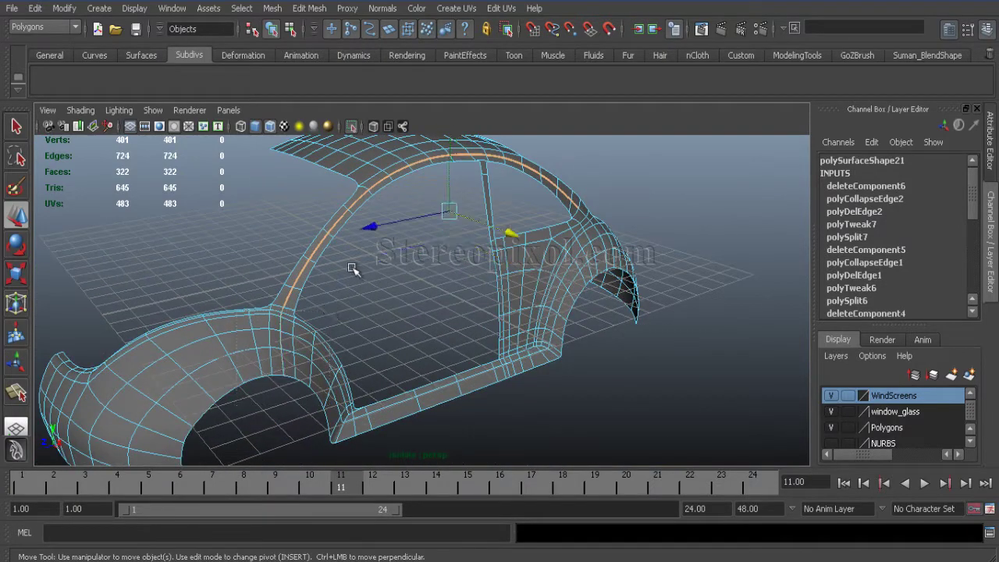
alt+right_drag(352, 268, 424, 334)
key(1)
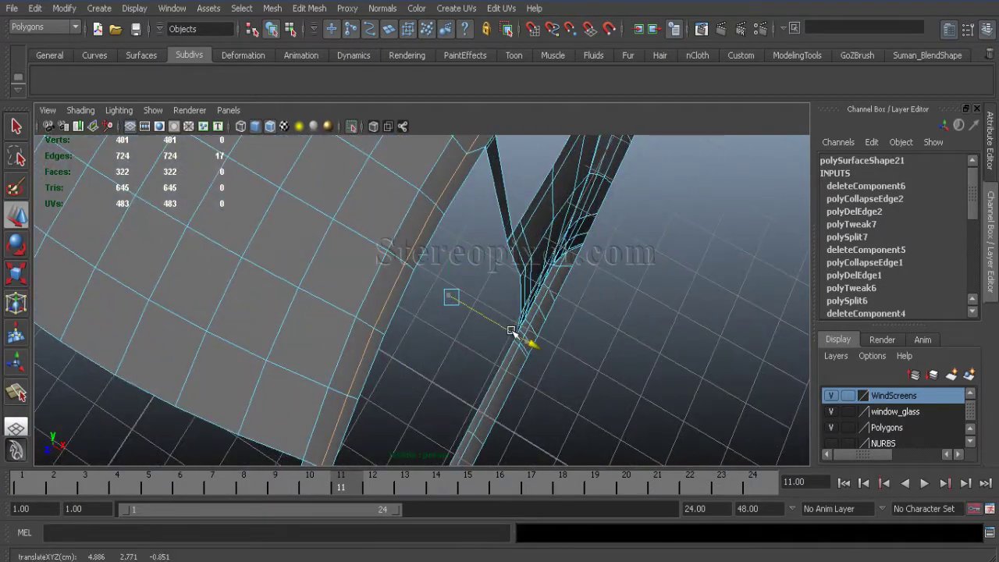
right_drag(312, 305, 394, 283)
alt+right_drag(319, 351, 517, 401)
alt+drag(518, 401, 278, 218)
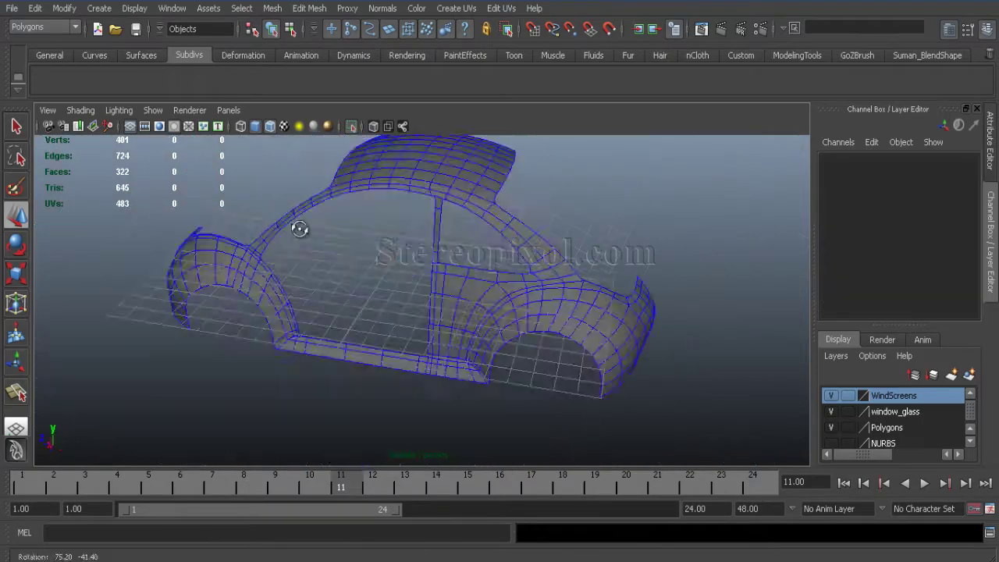
alt+right_drag(277, 218, 439, 397)
In side view, select the door-pillar-top vertex with the Move tool to align it to the blueprint.
click(319, 319)
alt+right_drag(320, 320, 375, 234)
key(w)
key(F9)
click(375, 228)
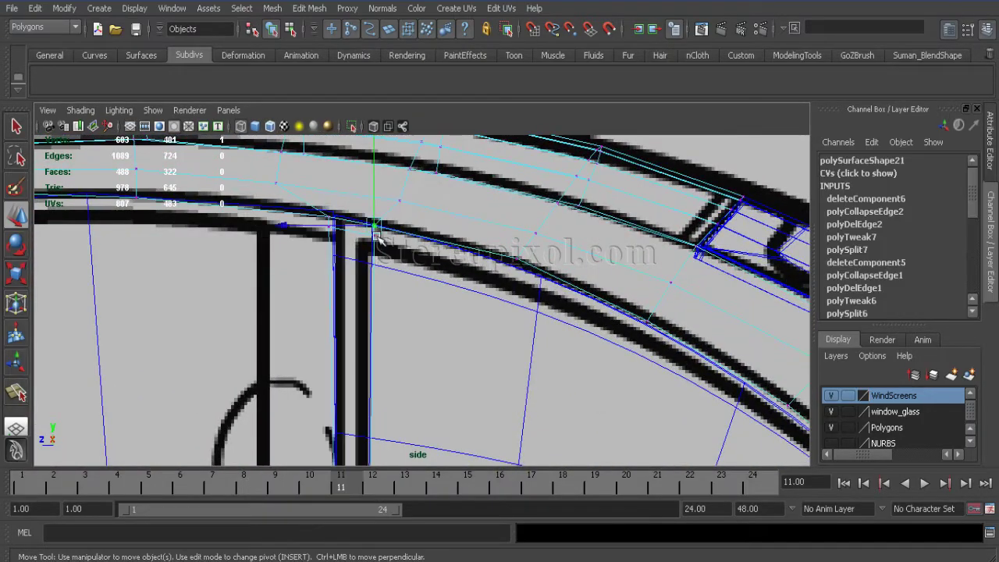
alt+middle_drag(367, 158, 367, 275)
alt+right_drag(372, 250, 328, 203)
click(36, 8)
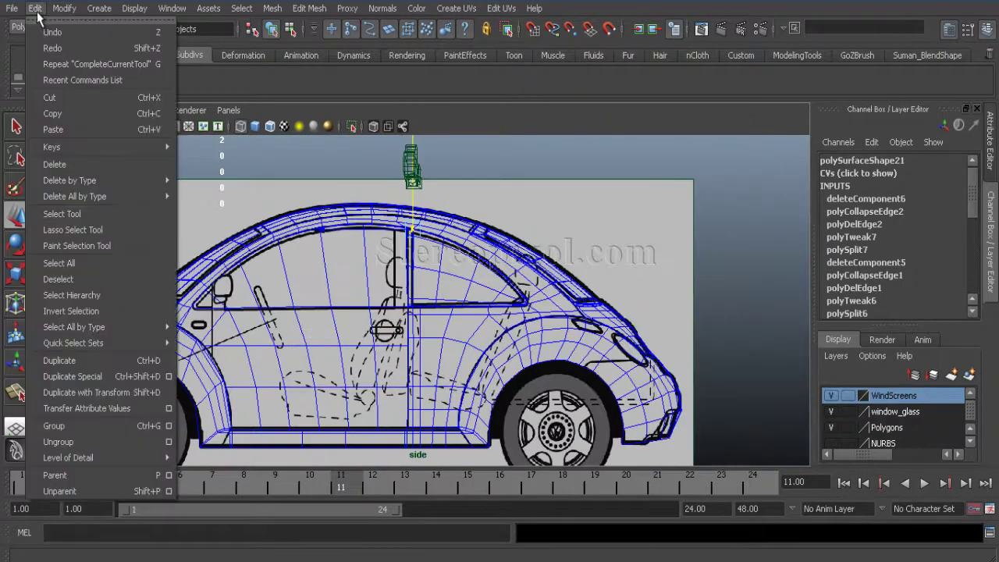
Delete the body's construction history and the scene's leftover expressions.
mouse_move(85, 197)
click(199, 93)
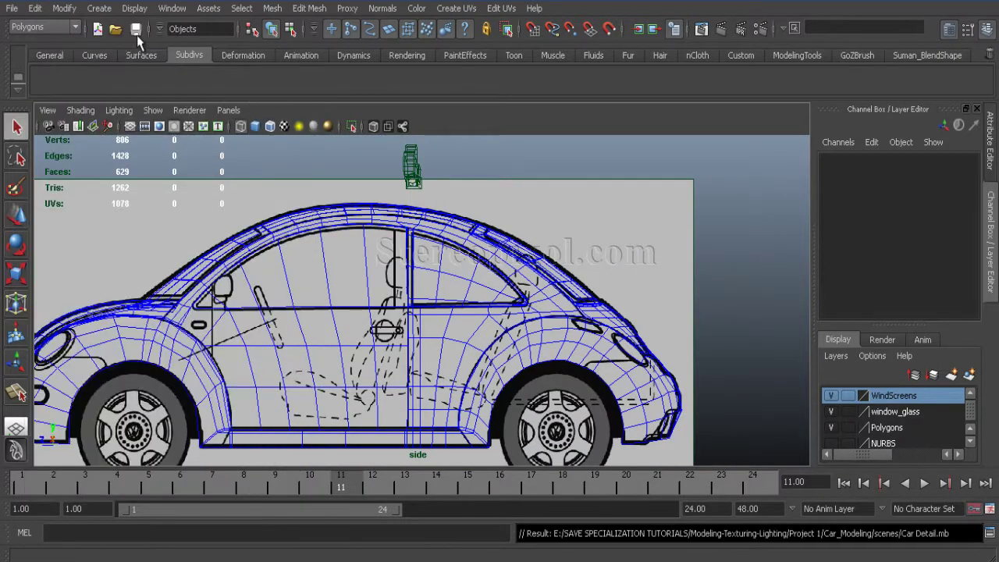
click(35, 9)
mouse_move(86, 197)
click(254, 201)
Select the windscreen frame object in side view and switch to its edges.
alt+right_drag(437, 281, 495, 283)
key(space)
key(space)
alt+right_drag(416, 338, 369, 328)
click(370, 328)
scroll(379, 330, down, 1)
right_drag(360, 211, 337, 189)
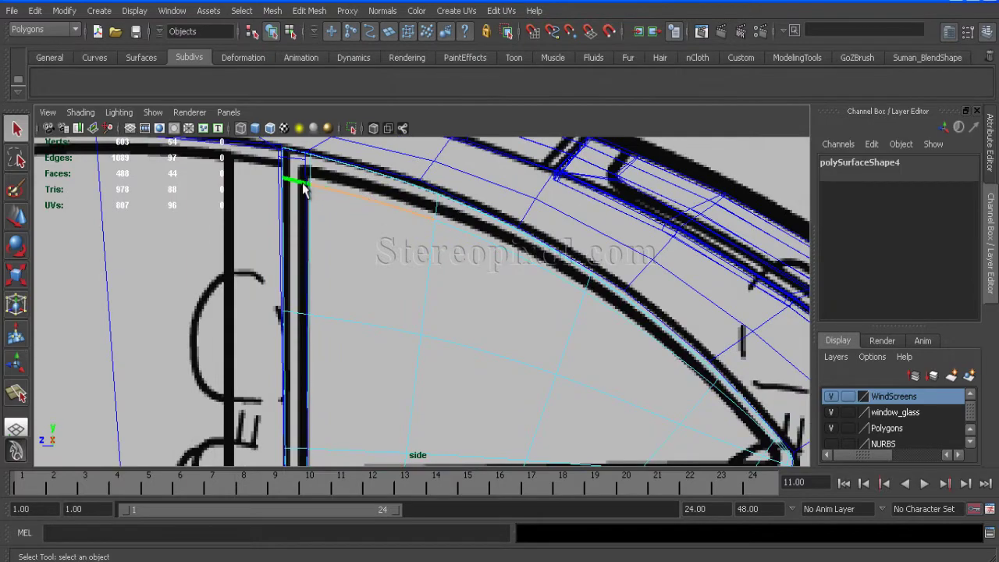
alt+middle_drag(438, 244, 473, 322)
alt+right_drag(346, 271, 507, 336)
Start the Slide Edge tool and zoom in on the windscreen's lower corner.
click(312, 11)
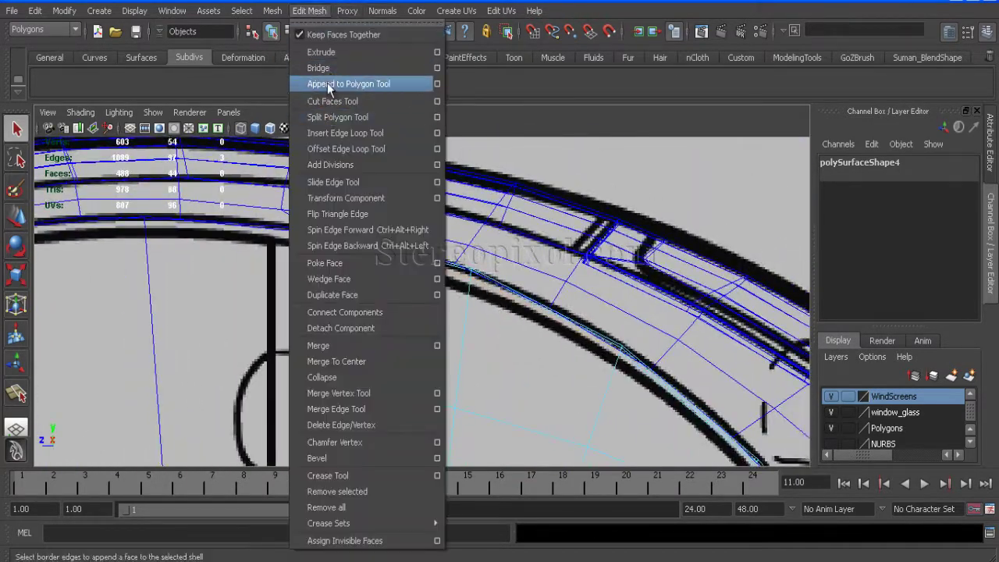
click(332, 182)
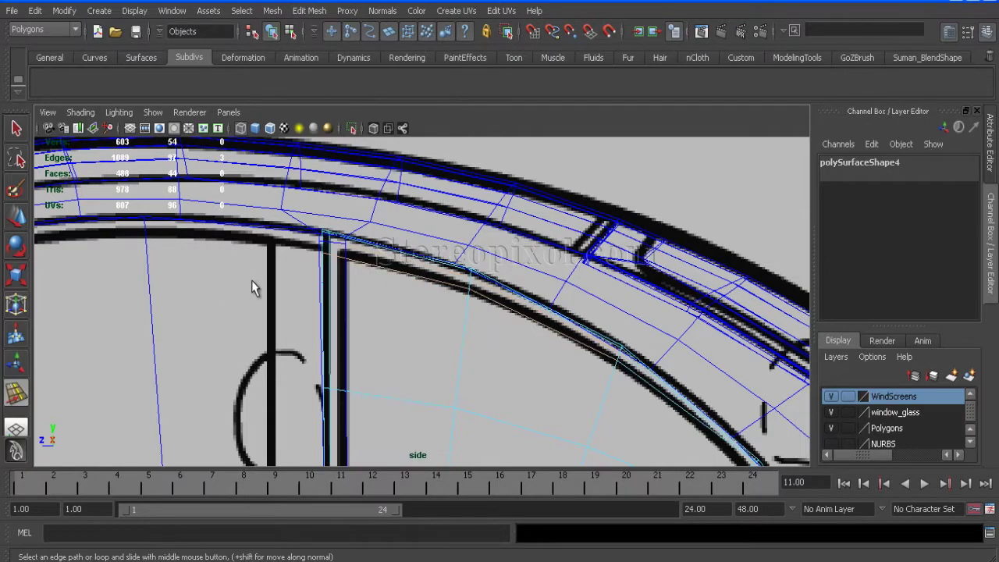
alt+right_drag(251, 287, 357, 312)
alt+right_drag(545, 373, 484, 350)
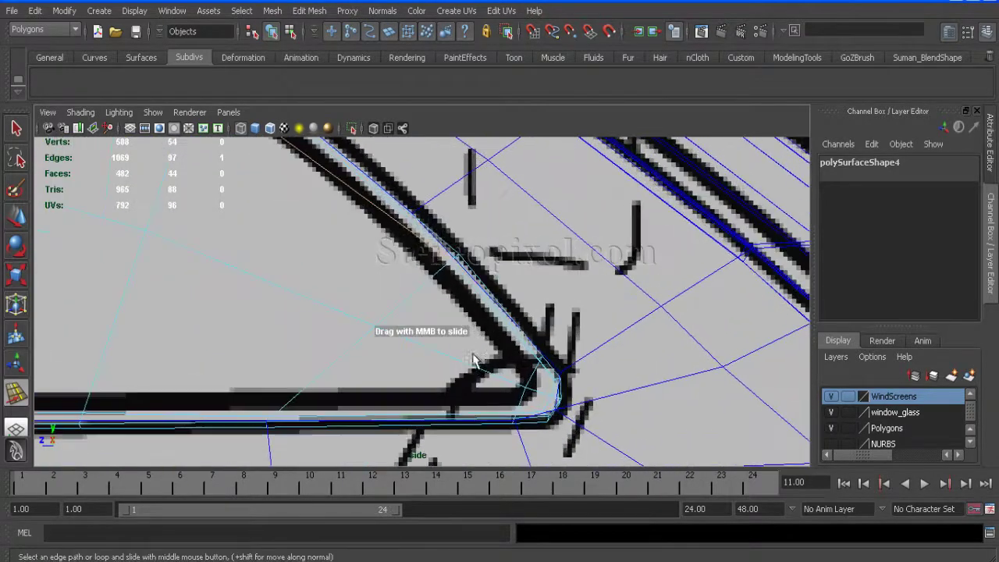
alt+right_drag(590, 302, 529, 381)
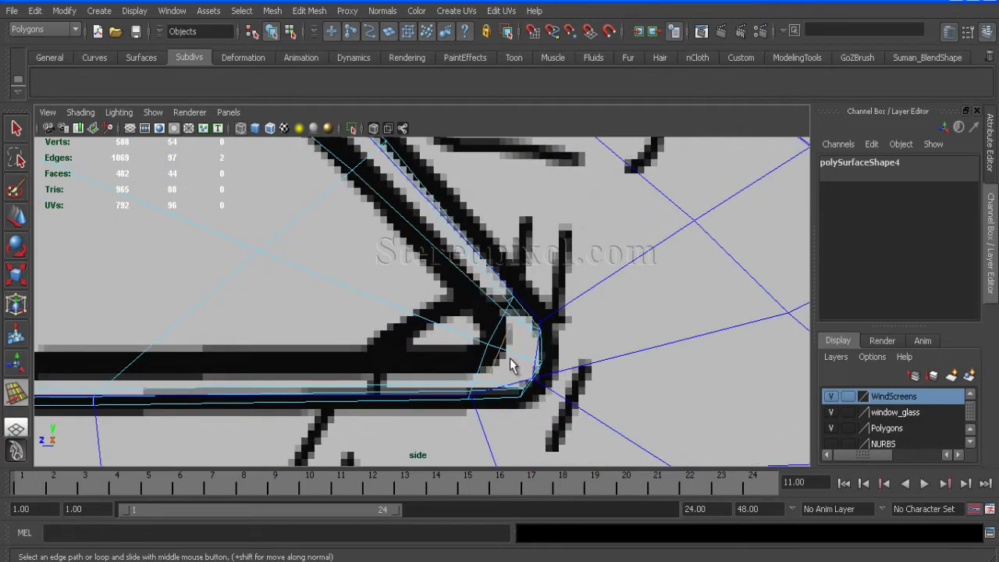
alt+right_drag(390, 417, 444, 353)
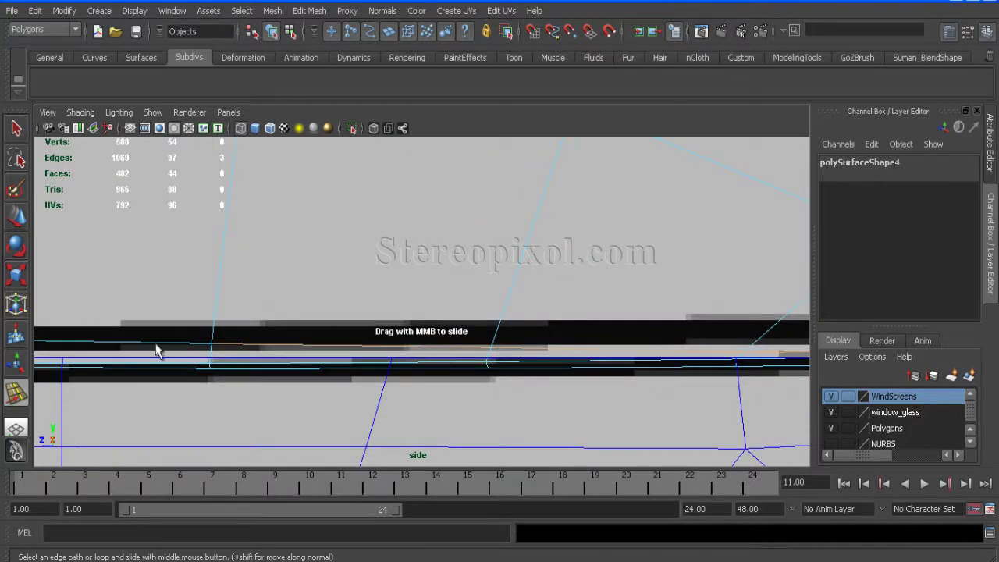
alt+middle_drag(163, 348, 574, 319)
alt+middle_drag(597, 351, 499, 316)
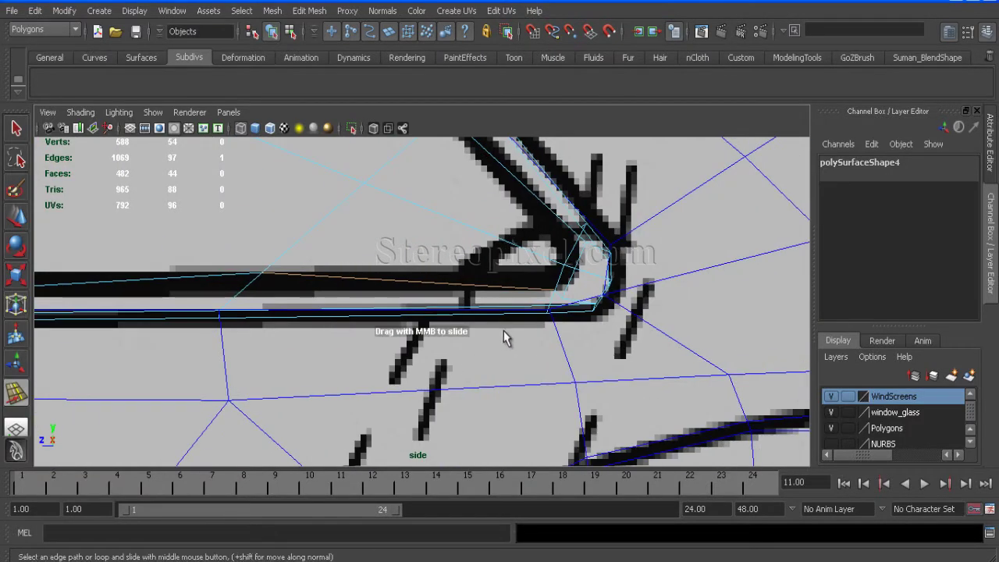
Select the frame edges and slide the edge loop along the windscreen frame.
click(569, 308)
scroll(624, 312, up, 2)
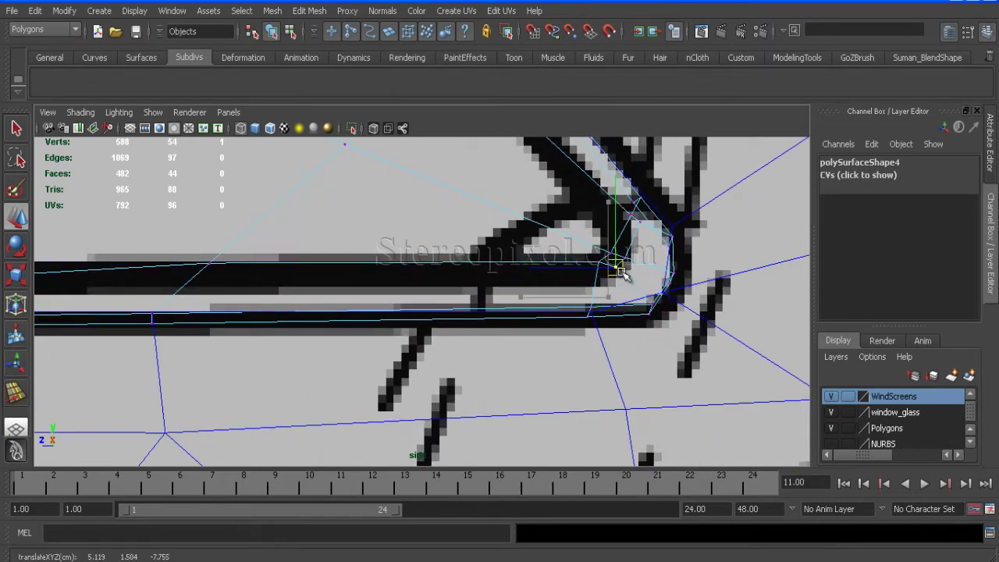
alt+middle_drag(642, 224, 620, 271)
right_drag(590, 228, 591, 204)
click(309, 10)
click(332, 182)
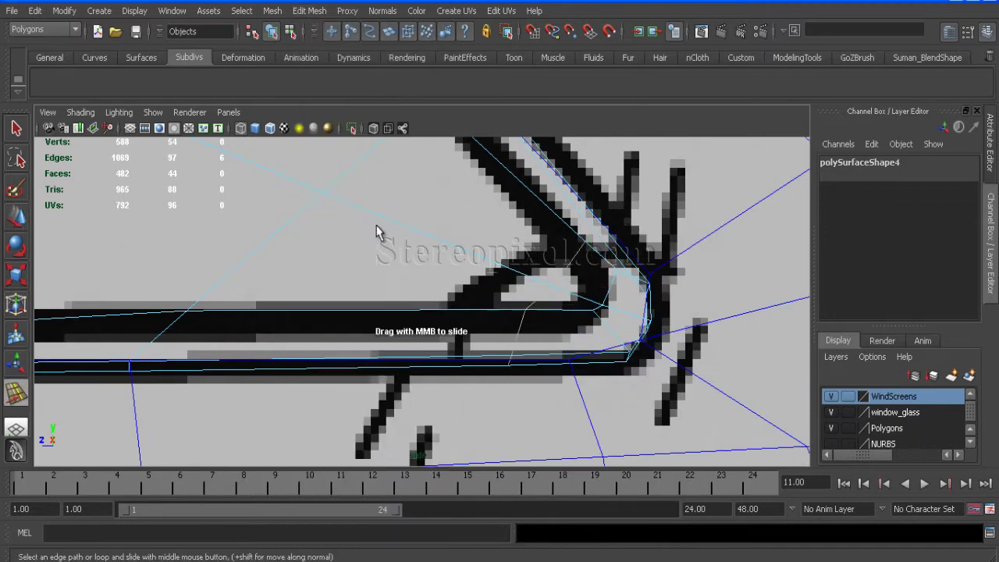
middle_drag(375, 232, 538, 311)
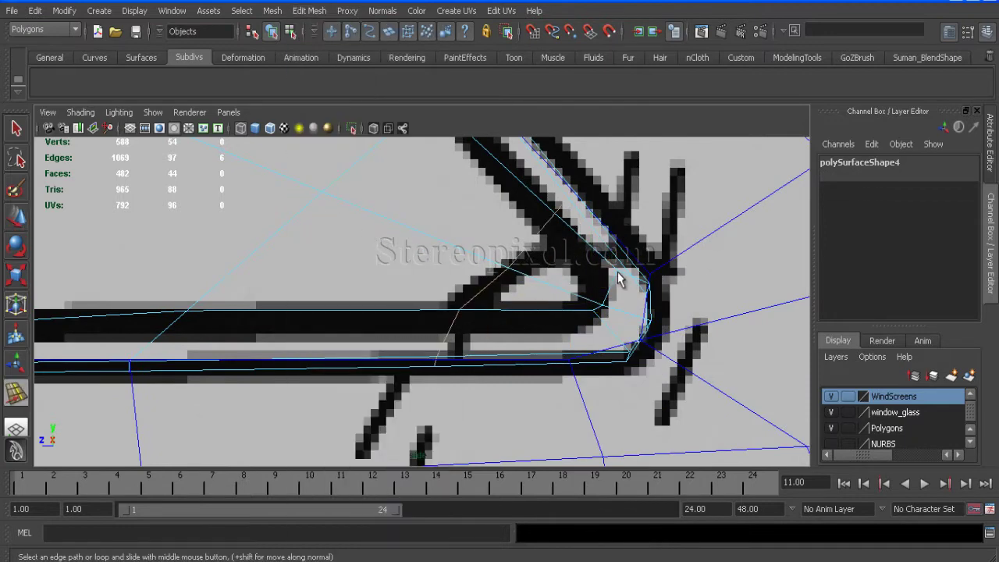
Line up the glass's corner and lower vertices with the blueprint window outline.
right_drag(613, 281, 618, 275)
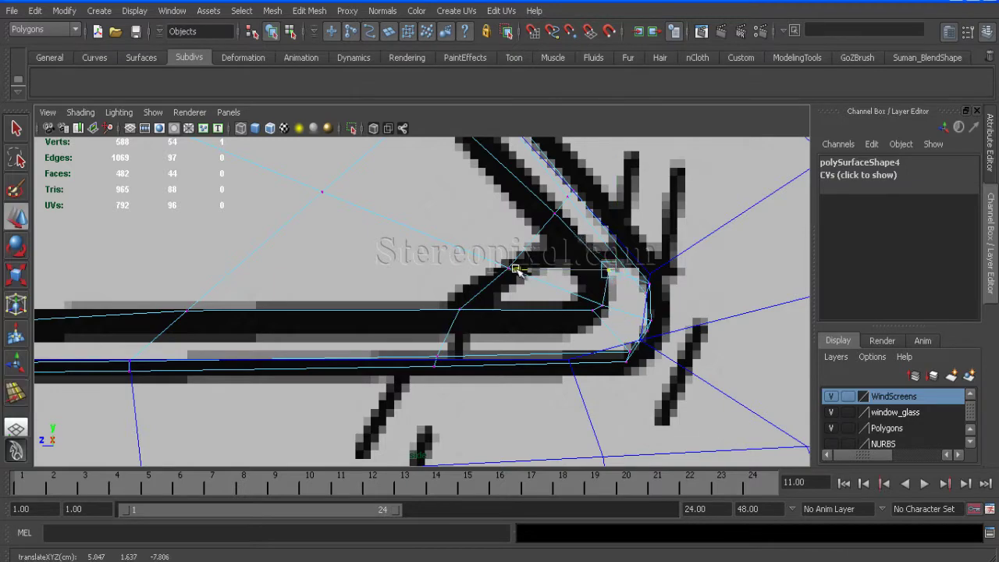
alt+middle_drag(523, 270, 569, 343)
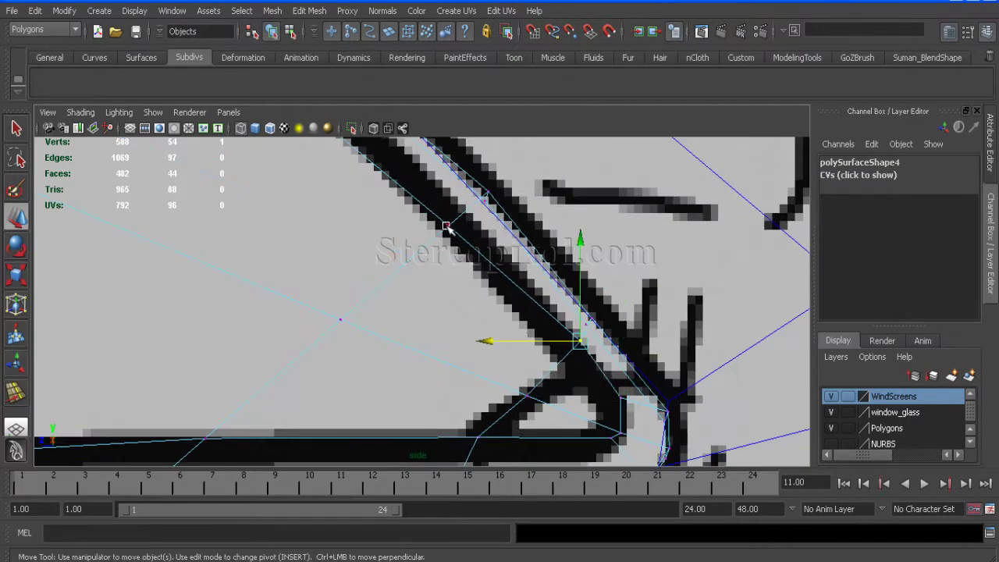
alt+right_drag(437, 236, 554, 416)
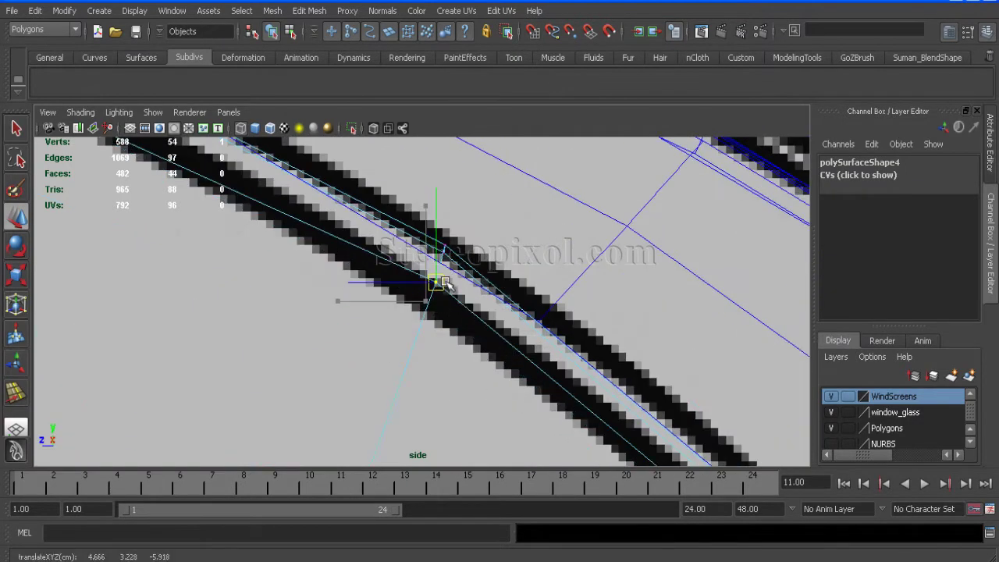
alt+right_drag(504, 328, 410, 330)
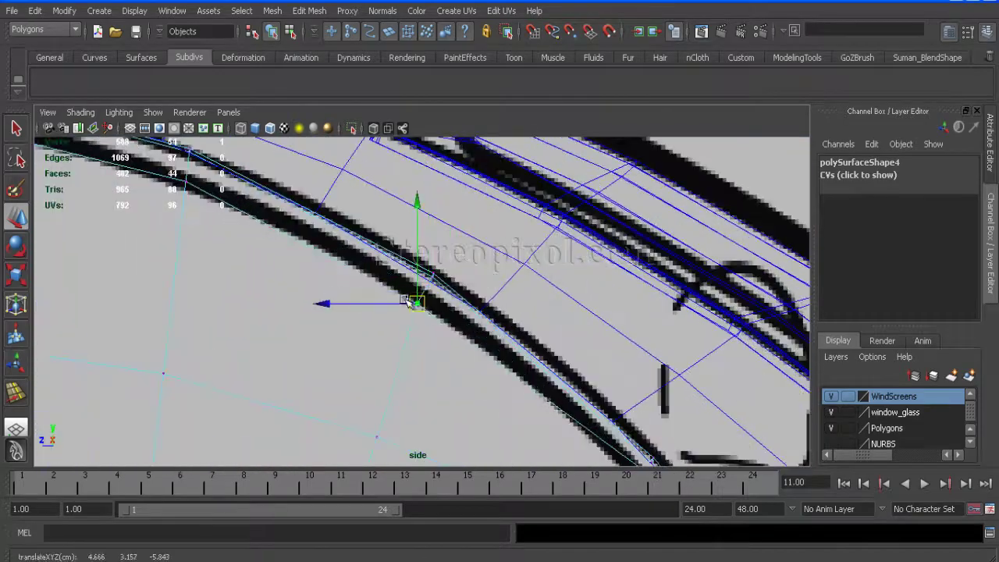
alt+middle_drag(170, 226, 346, 316)
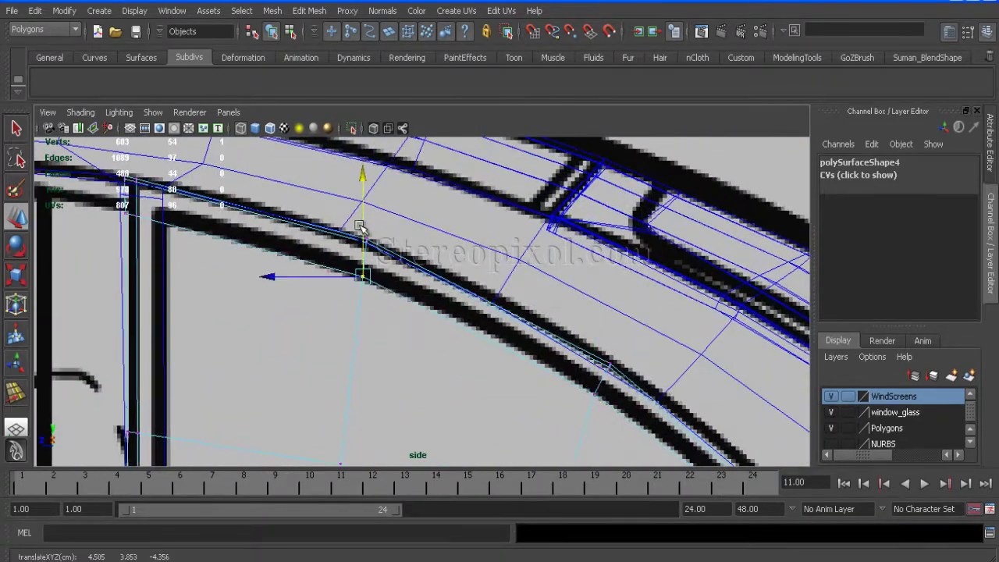
alt+middle_drag(144, 217, 198, 231)
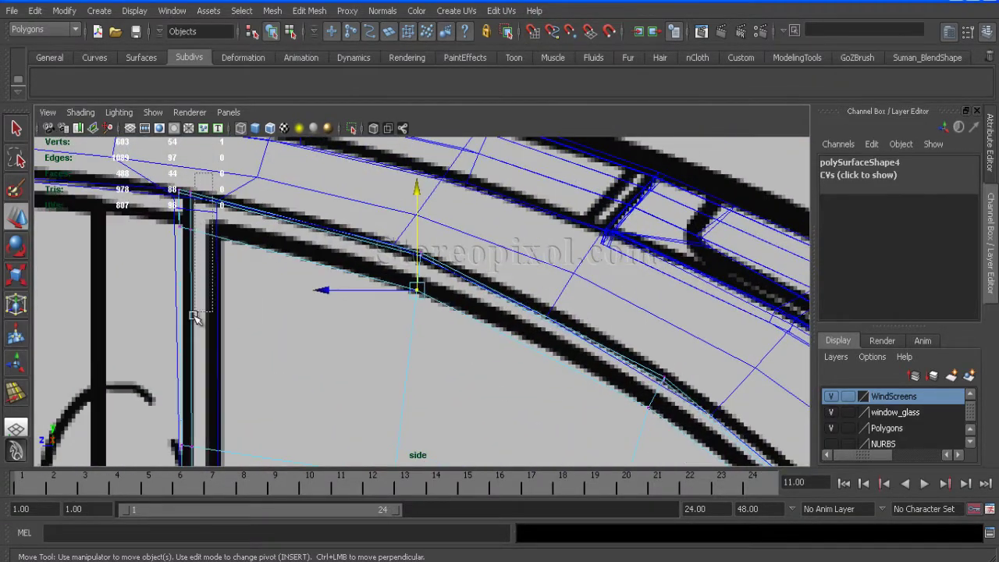
ctrl+alt+drag(191, 321, 250, 428)
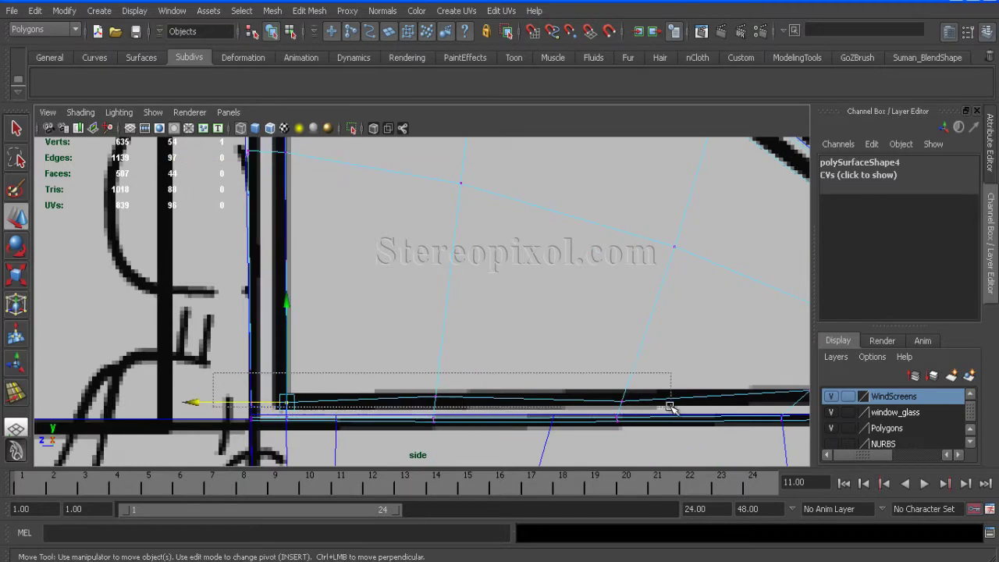
ctrl+alt+drag(669, 406, 373, 342)
ctrl+alt+drag(561, 349, 618, 439)
ctrl+alt+drag(721, 360, 751, 365)
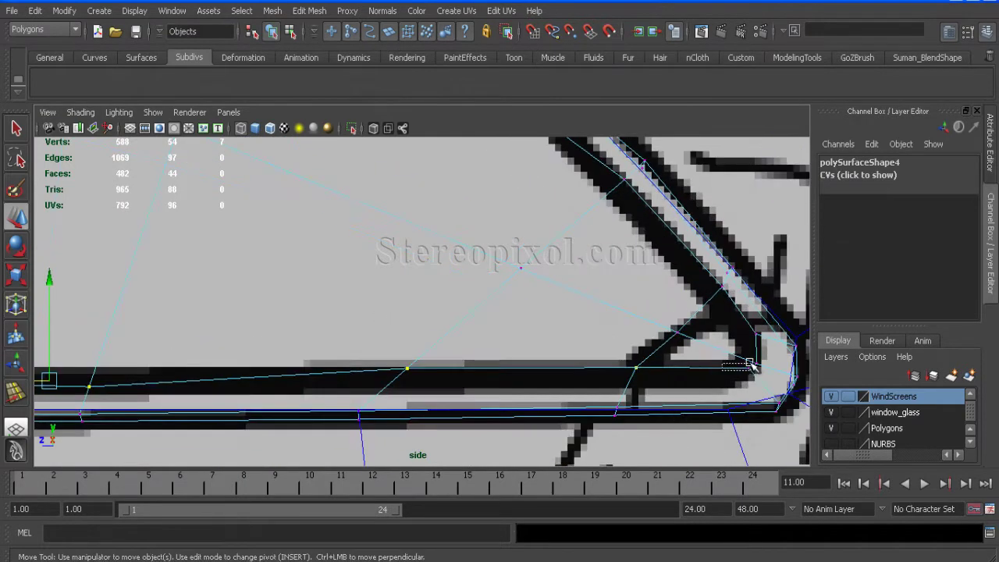
ctrl+alt+drag(444, 363, 374, 448)
scroll(349, 344, up, 2)
scroll(268, 289, up, 3)
key(w)
scroll(591, 373, down, 4)
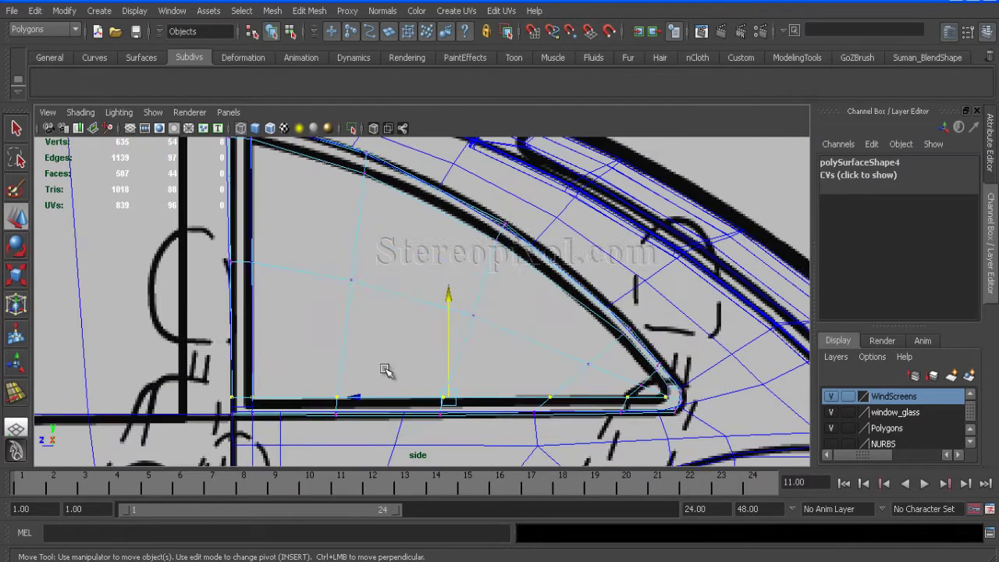
Check the reshaped glass and its upper curved edge in the perspective view.
key(space)
key(space)
scroll(377, 357, up, 2)
alt+drag(377, 357, 370, 360)
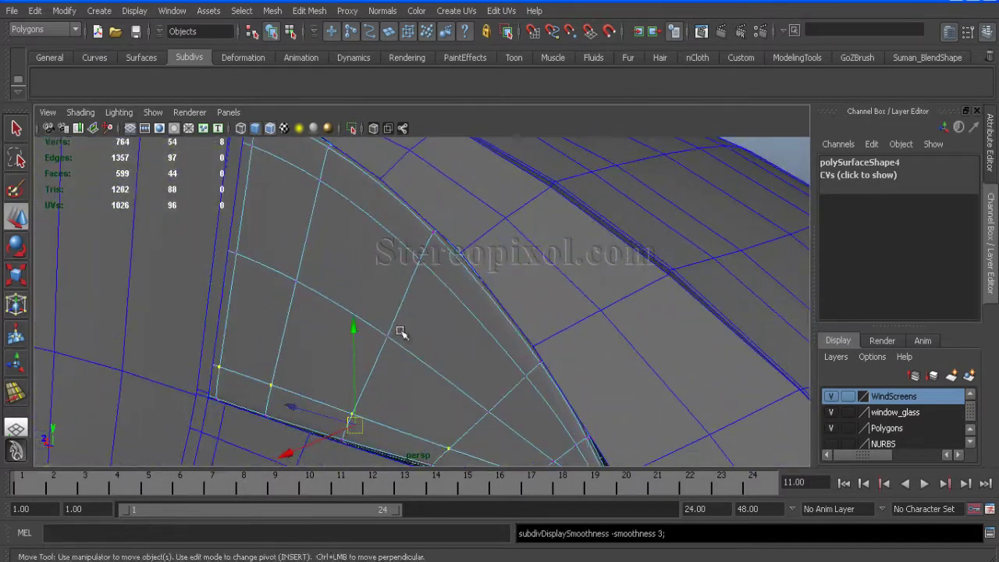
scroll(390, 316, down, 3)
alt+drag(382, 305, 467, 315)
Isolate the quarter-window glass with View Selected and orbit to its broad side.
right_drag(509, 302, 532, 283)
click(150, 113)
mouse_move(219, 47)
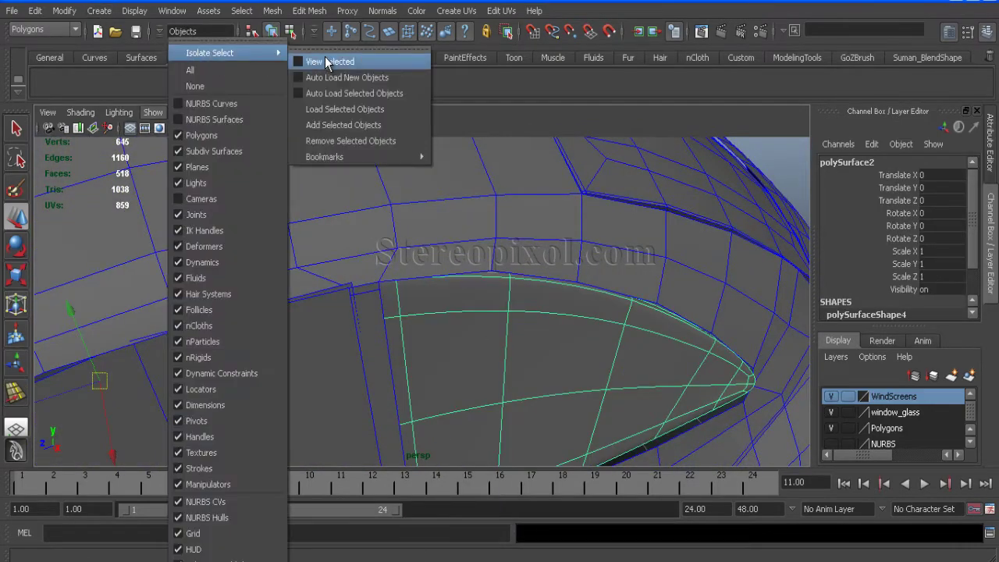
click(332, 63)
alt+drag(398, 305, 504, 289)
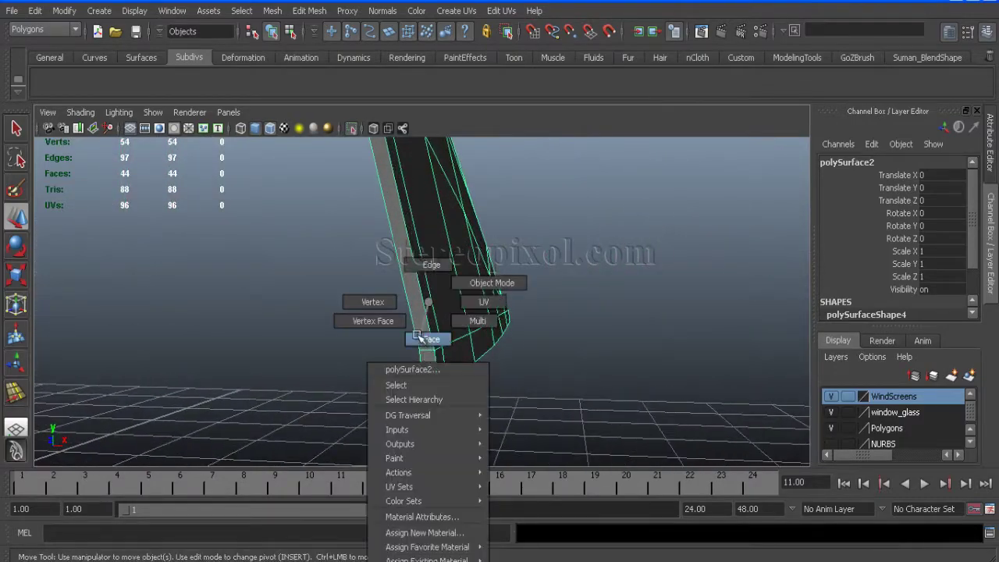
right_drag(411, 324, 422, 344)
click(427, 351)
alt+drag(586, 311, 294, 336)
Insert an edge loop near the glass border, then turn isolation off.
click(310, 11)
click(328, 130)
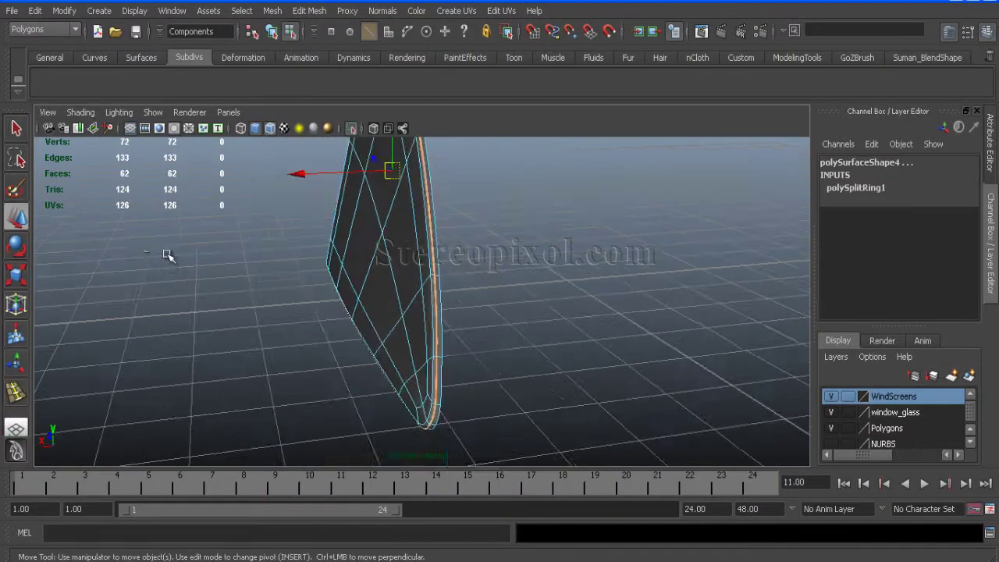
click(148, 250)
alt+drag(148, 249, 456, 279)
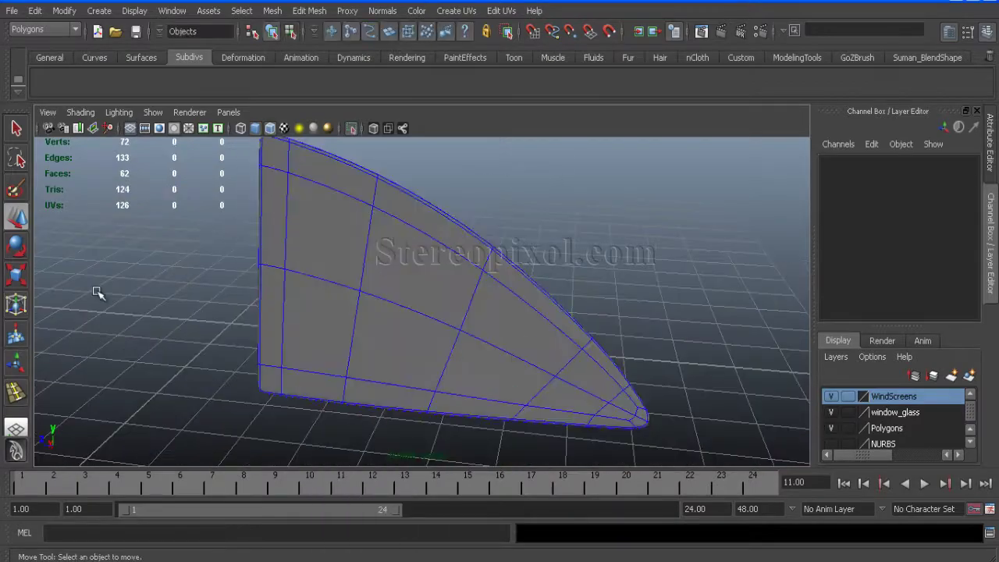
click(153, 112)
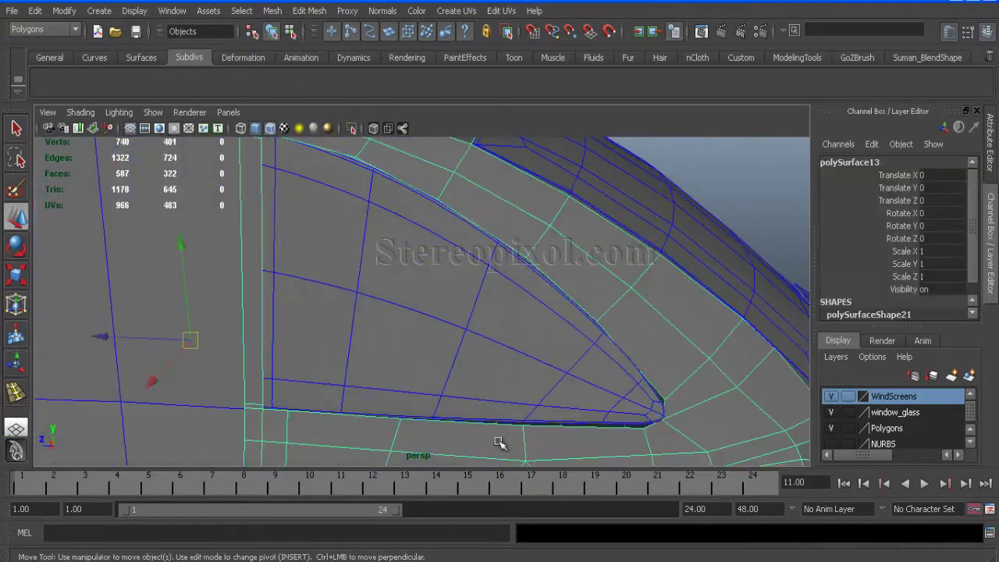
Isolate the car body in the viewport to work on its windows.
alt+drag(375, 341, 394, 332)
alt+right_drag(395, 333, 327, 234)
click(153, 112)
mouse_move(226, 45)
click(328, 63)
alt+drag(422, 263, 350, 250)
Select the quarter-window opening's edge loop and extrude it inward into a frame.
right_drag(356, 304, 357, 263)
double_click(401, 385)
alt+right_drag(401, 386, 219, 331)
alt+drag(219, 330, 547, 196)
click(309, 10)
click(321, 51)
scroll(443, 395, up, 3)
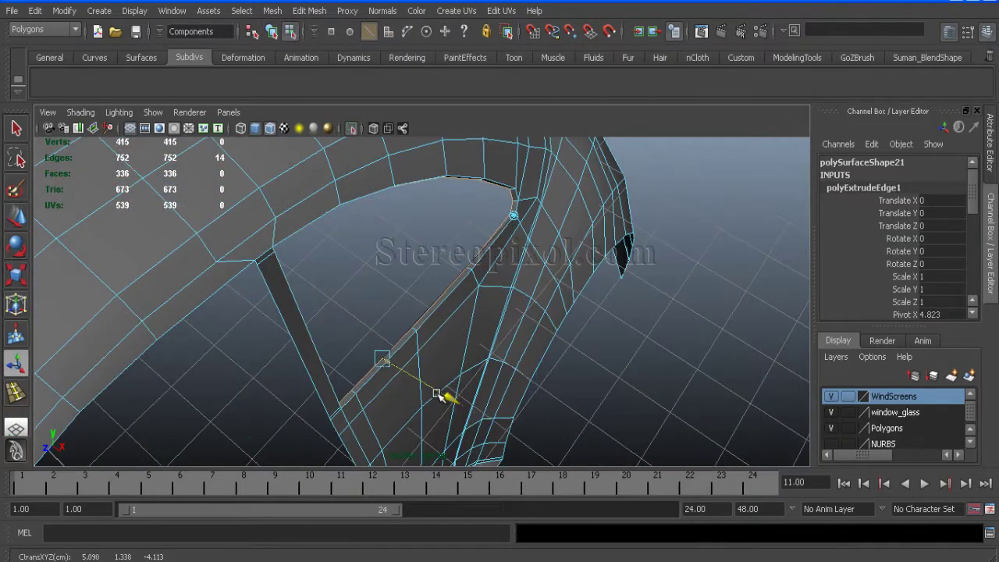
click(662, 336)
Split the polygon at the window frame's corner in unsmoothed display.
alt+drag(662, 336, 241, 367)
key(1)
click(309, 11)
click(337, 117)
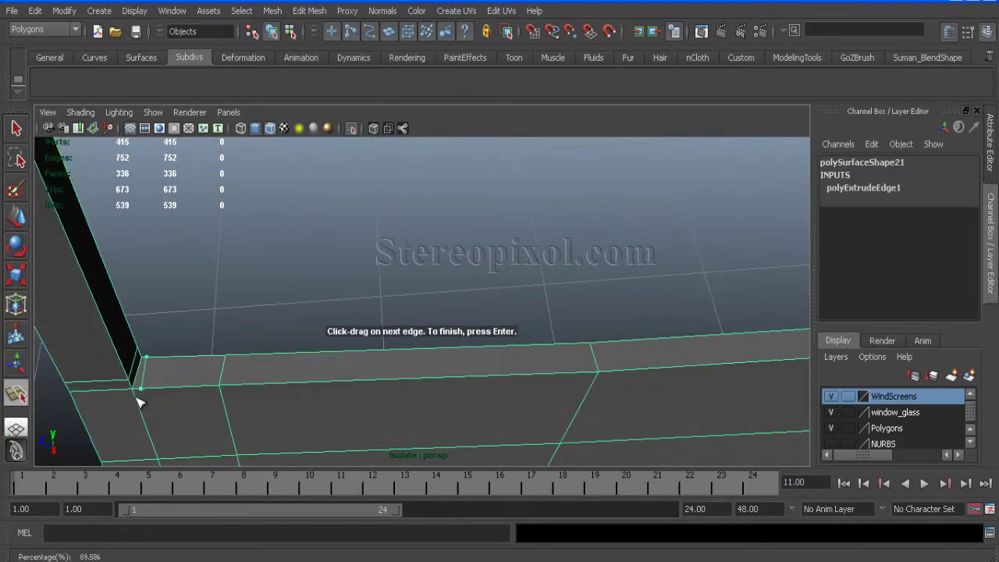
key(Return)
Collapse the corner edge of the window frame into a single point.
alt+drag(80, 407, 189, 314)
key(w)
right_click(95, 249)
click(94, 248)
alt+drag(94, 249, 148, 326)
click(309, 11)
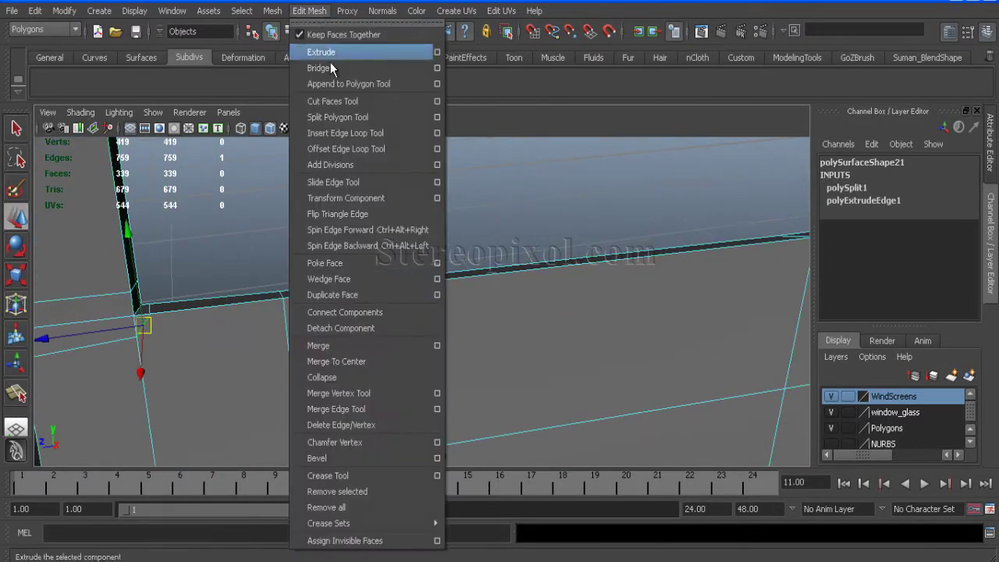
click(319, 378)
right_click(279, 225)
alt+drag(232, 361, 250, 210)
Move the window-corner vertex and insert supporting edge loops.
key(w)
click(323, 245)
alt+drag(323, 245, 345, 260)
click(354, 241)
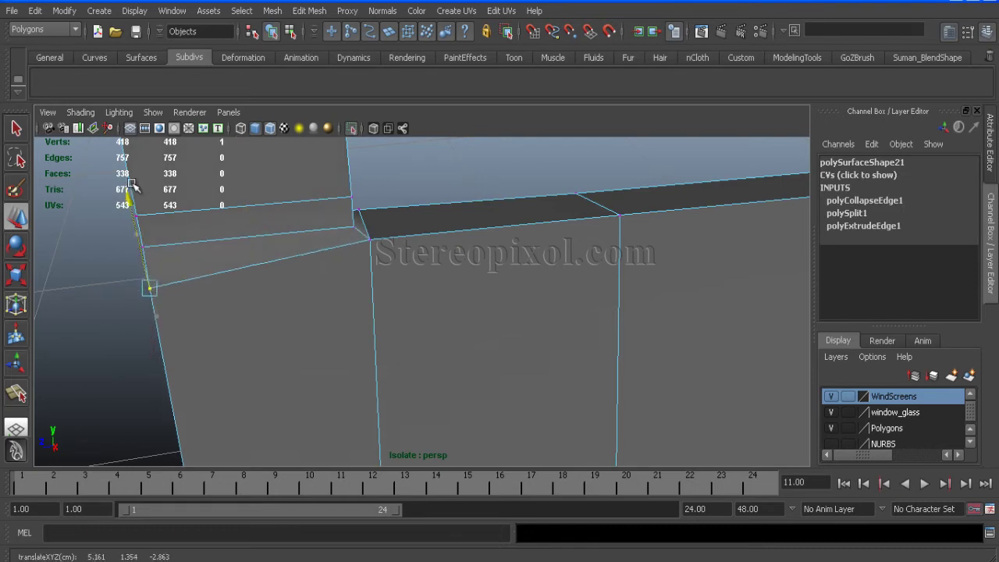
alt+drag(133, 181, 241, 281)
click(309, 11)
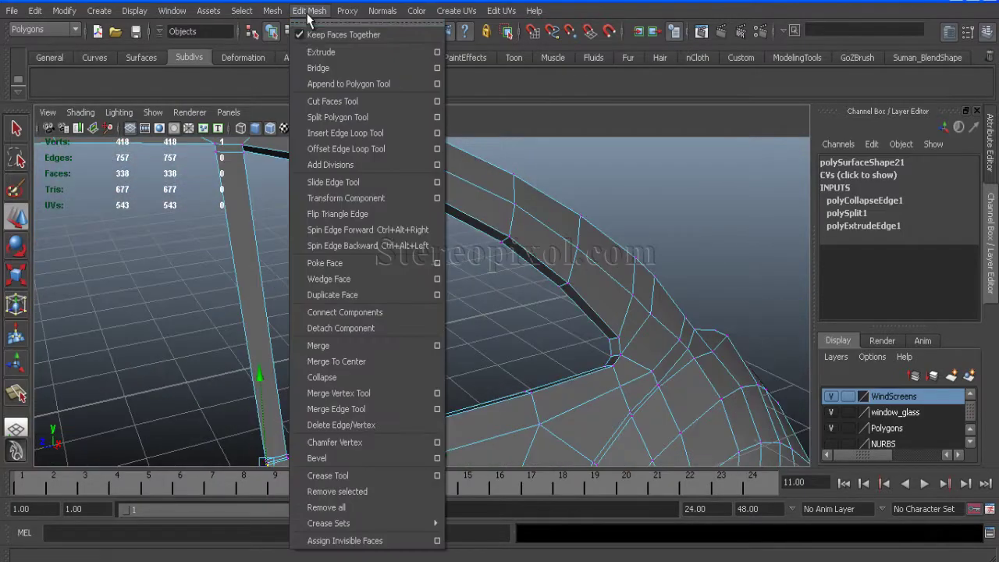
click(343, 133)
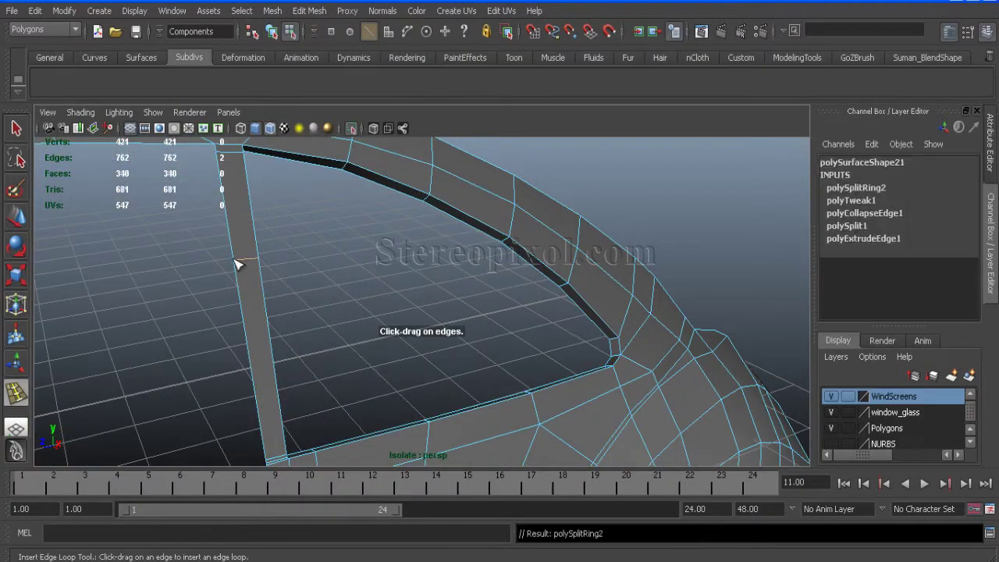
Return the body to object mode and turn off isolation to show the whole car.
click(353, 343)
alt+drag(353, 344, 335, 314)
right_drag(265, 257, 265, 258)
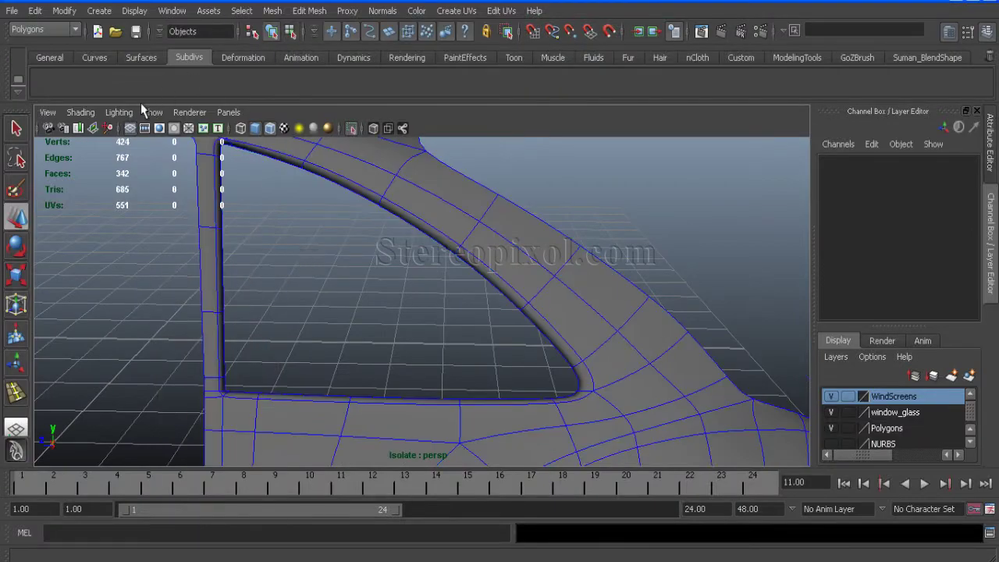
click(153, 112)
mouse_move(223, 46)
click(323, 62)
Select the quarter-window glass and inspect it alongside the windscreen.
alt+drag(323, 234, 385, 335)
click(297, 328)
scroll(312, 303, up, 3)
alt+middle_drag(295, 284, 315, 287)
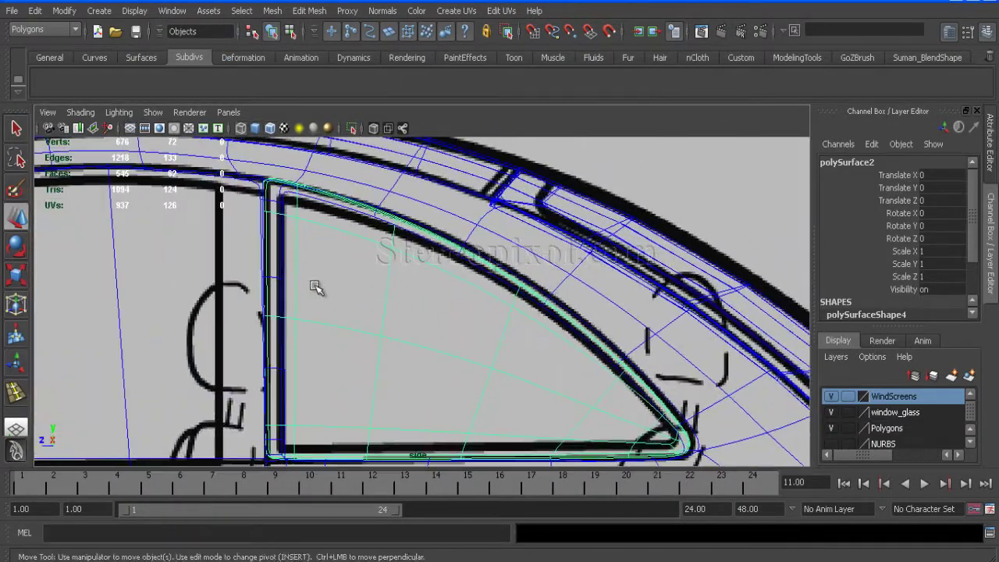
scroll(336, 295, down, 3)
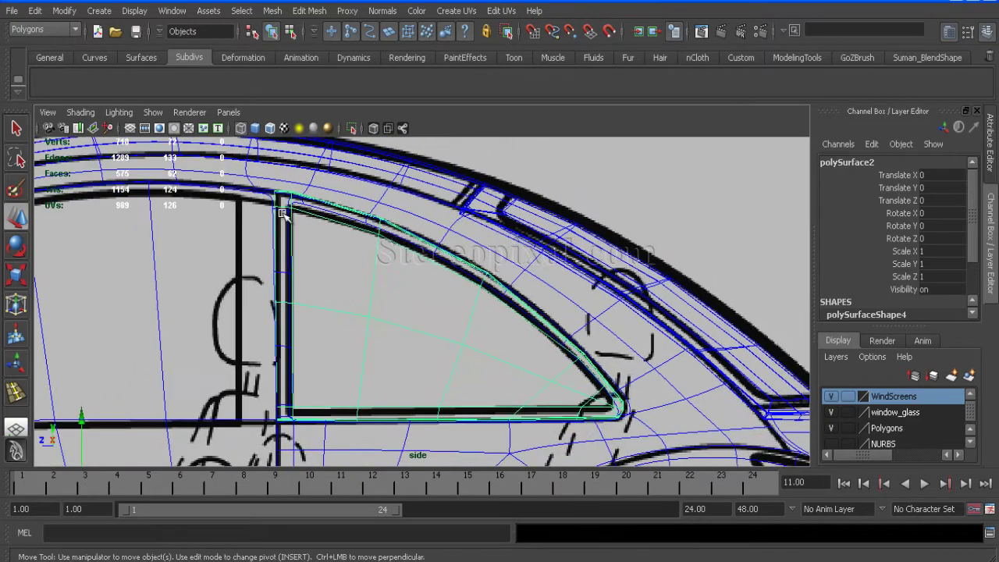
alt+drag(406, 211, 377, 365)
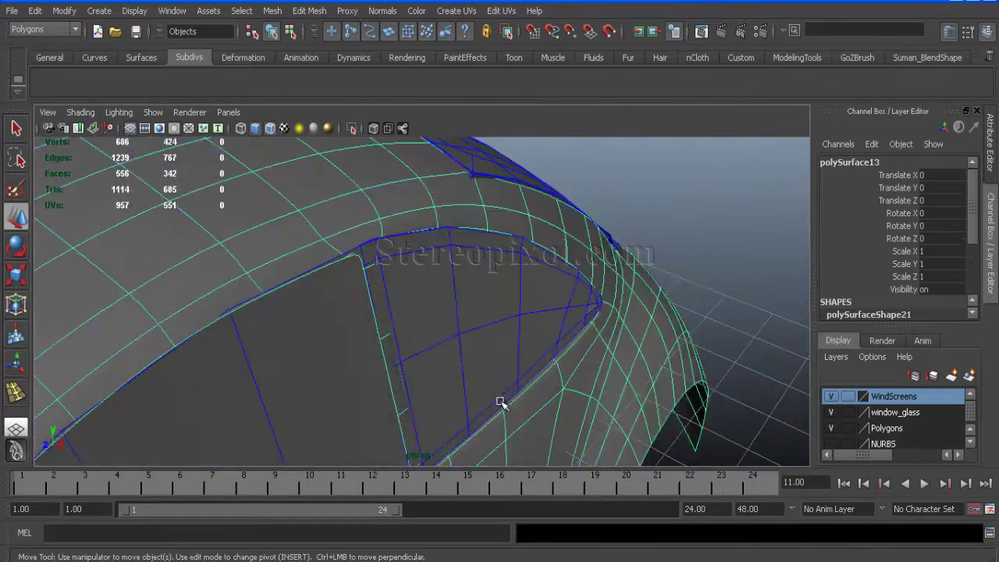
alt+drag(500, 400, 401, 301)
right_drag(345, 268, 356, 406)
Select the car body from a side view and isolate it.
click(349, 366)
alt+drag(368, 446, 341, 352)
click(340, 352)
alt+drag(468, 401, 417, 395)
alt+middle_drag(417, 395, 363, 272)
alt+drag(363, 272, 415, 226)
click(395, 218)
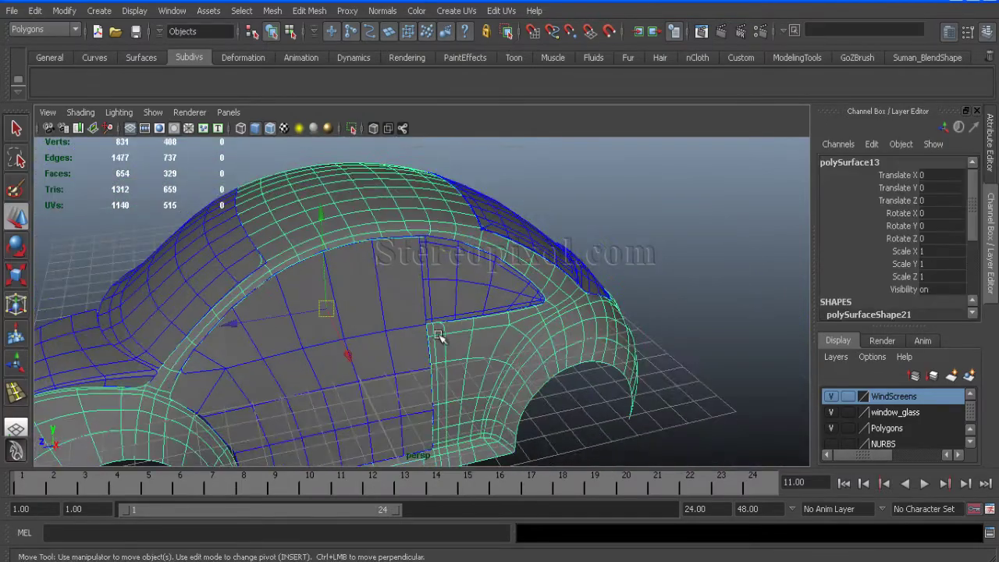
click(153, 111)
click(320, 53)
Extrude the two top edges of the windscreen opening.
alt+drag(312, 203, 473, 404)
right_drag(395, 295, 391, 263)
click(370, 306)
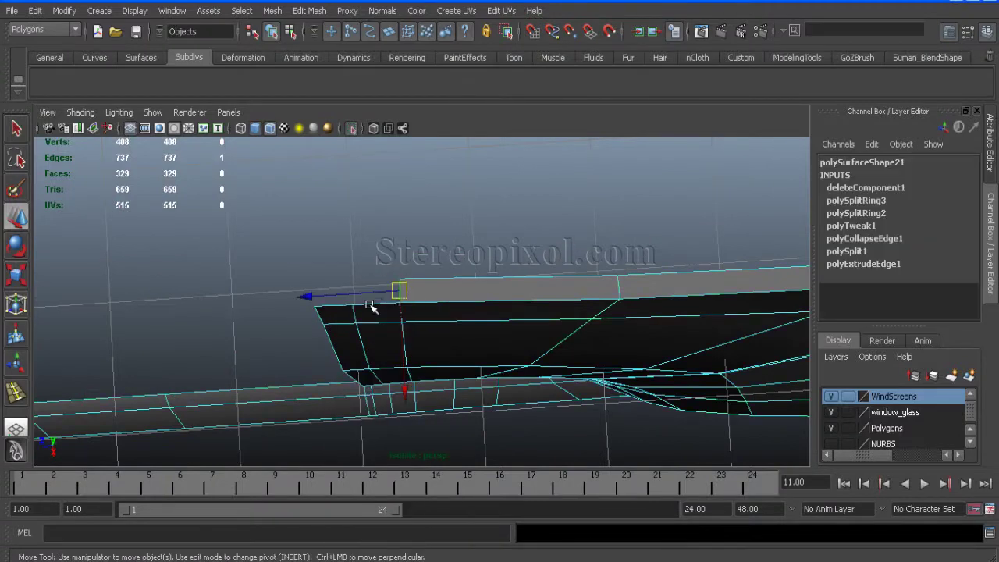
shift+click(316, 305)
alt+drag(316, 305, 361, 170)
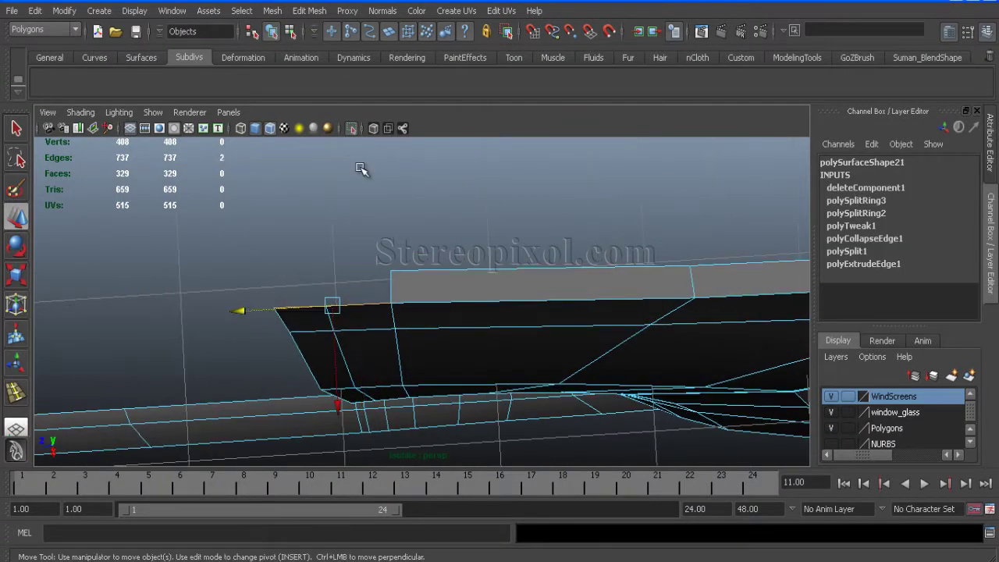
click(309, 10)
click(328, 40)
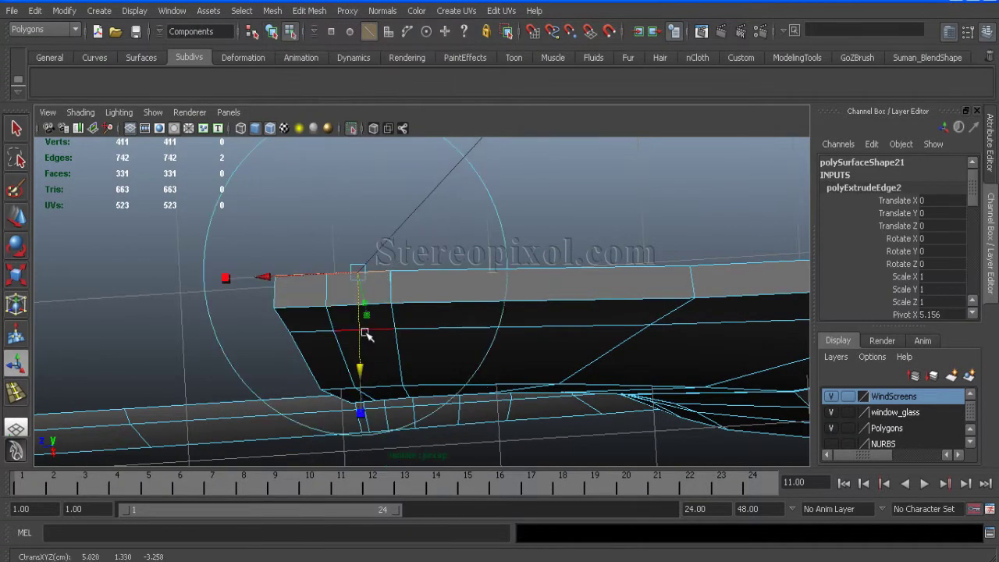
Merge the extruded vertices together at the windscreen top.
right_drag(402, 262, 324, 270)
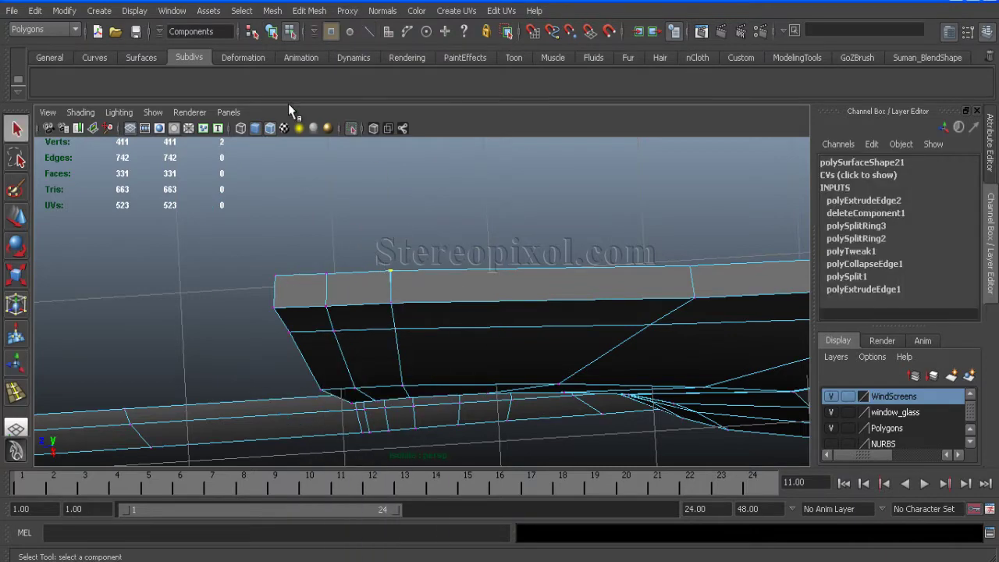
click(309, 10)
click(316, 341)
alt+drag(383, 297, 374, 333)
Return to object mode, end isolation, and select the door panel piece.
right_drag(491, 301, 553, 281)
alt+drag(422, 320, 339, 361)
click(397, 268)
alt+right_drag(398, 268, 437, 266)
click(153, 111)
click(442, 301)
click(468, 307)
In the blueprint side view, insert the polySplitRing4 edge loop along the window sill line.
scroll(357, 351, up, 5)
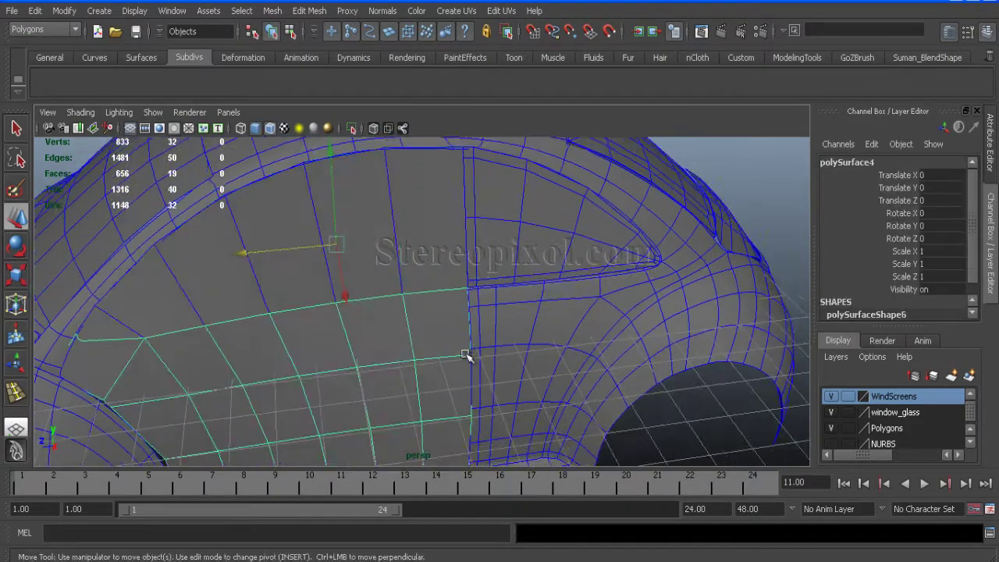
scroll(478, 350, down, 3)
key(space)
scroll(522, 416, down, 3)
scroll(399, 289, up, 4)
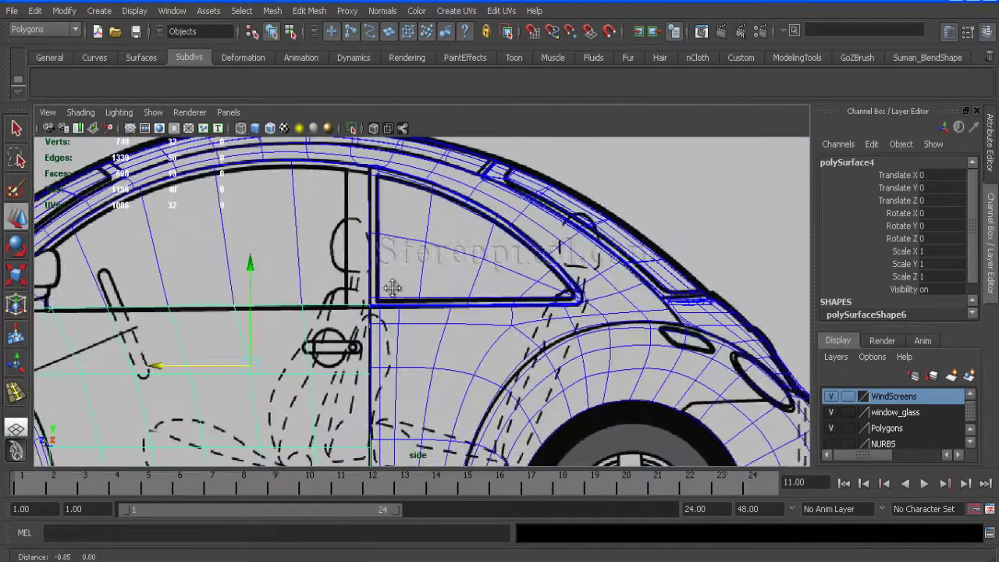
scroll(399, 289, down, 3)
scroll(398, 289, up, 3)
click(309, 10)
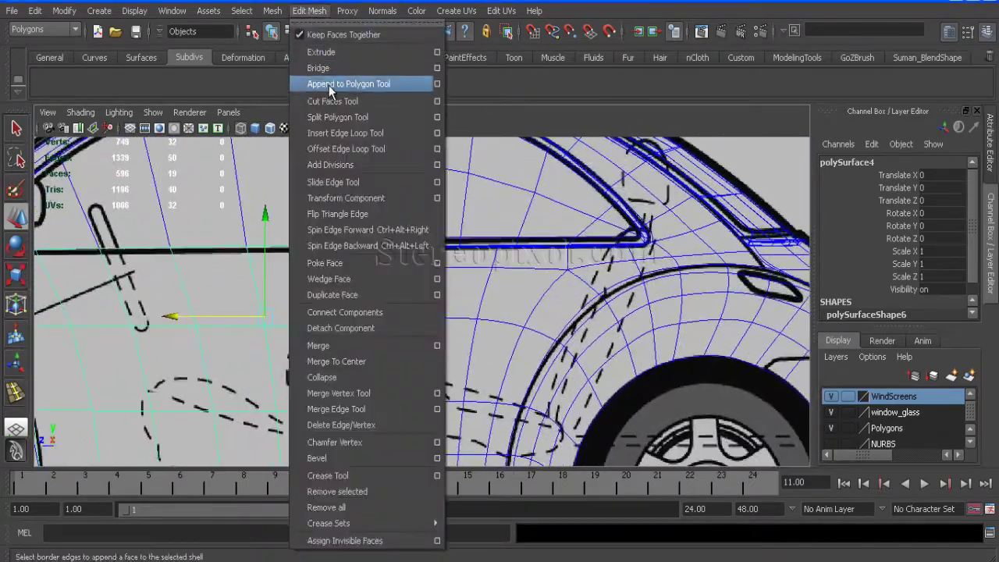
click(326, 133)
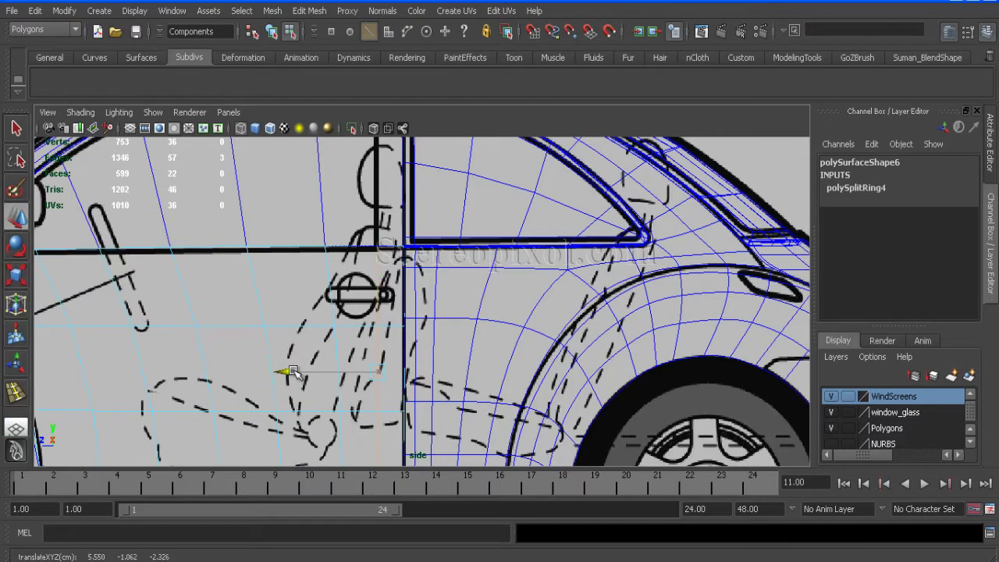
scroll(291, 372, down, 5)
scroll(468, 290, up, 6)
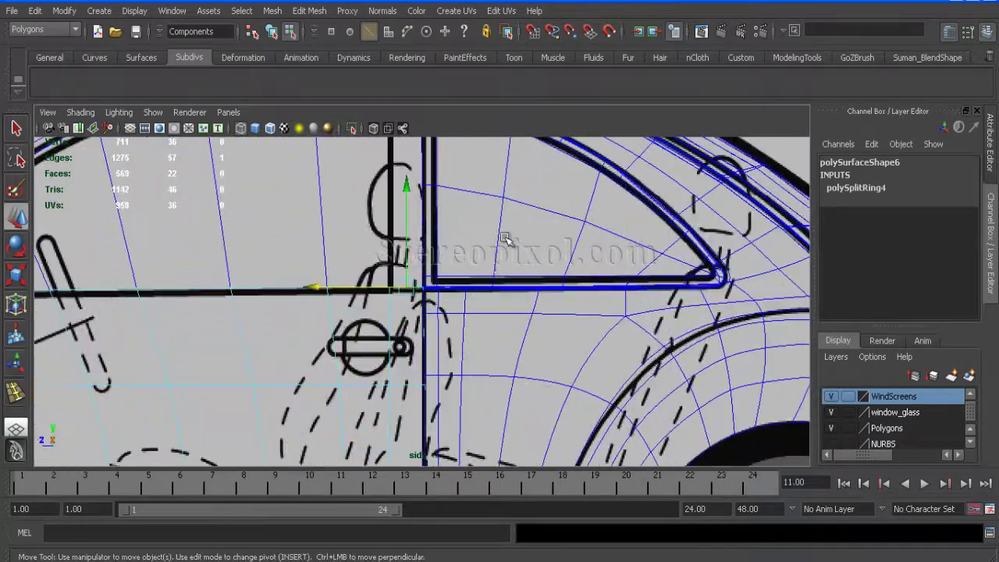
key(space)
key(space)
alt+drag(495, 290, 328, 236)
key(space)
key(space)
Insert an edge loop along the door's front edge.
scroll(223, 272, up, 2)
click(309, 10)
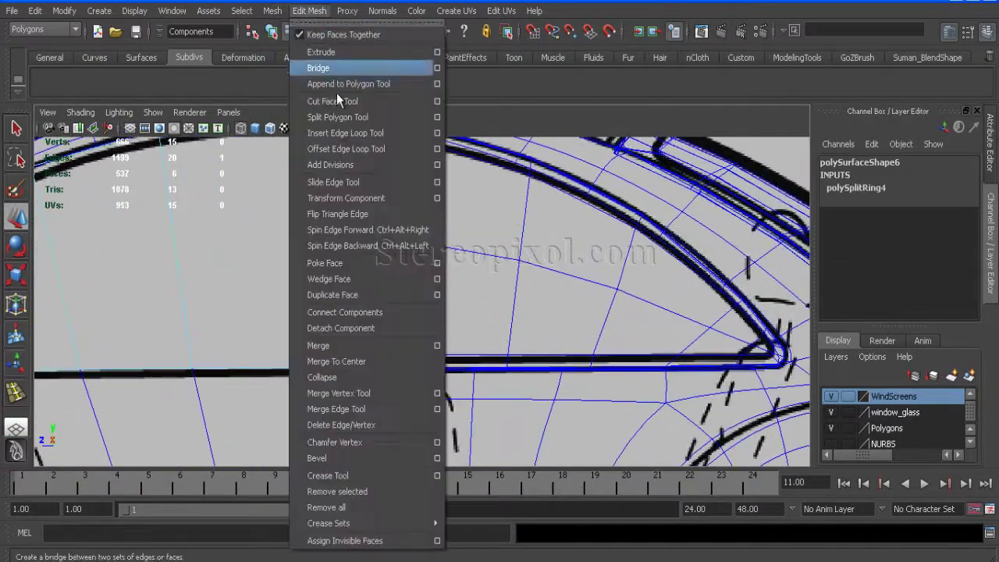
click(345, 132)
alt+drag(339, 294, 407, 266)
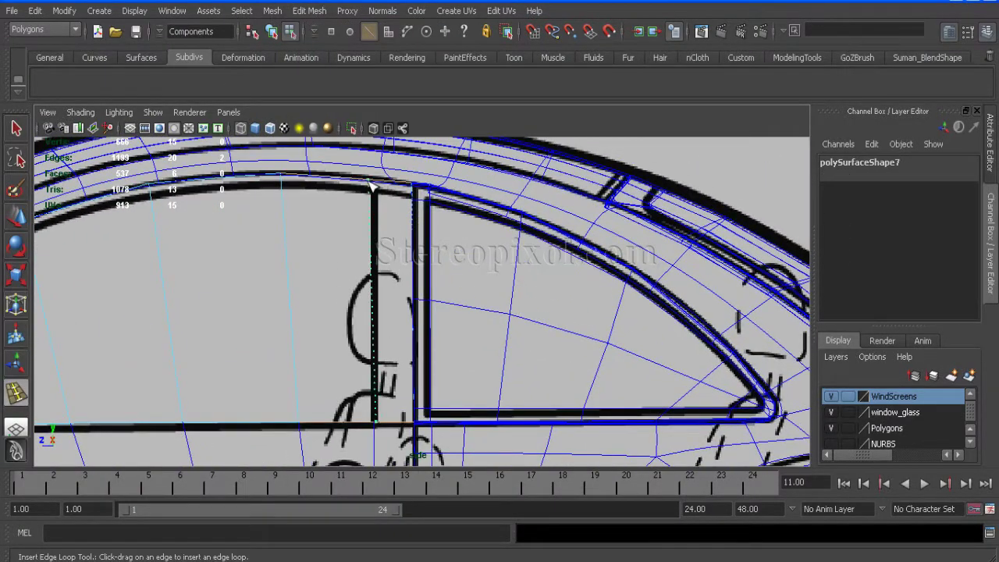
key(space)
key(space)
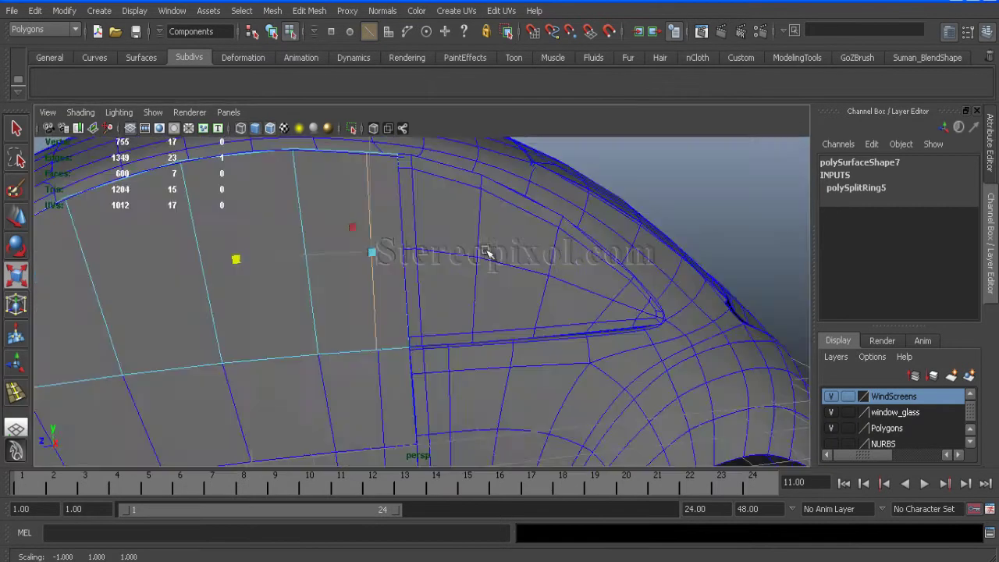
Separate the selected faces, then combine the pieces back into one mesh.
scroll(429, 360, up, 2)
click(272, 10)
click(300, 49)
alt+right_drag(462, 299, 484, 285)
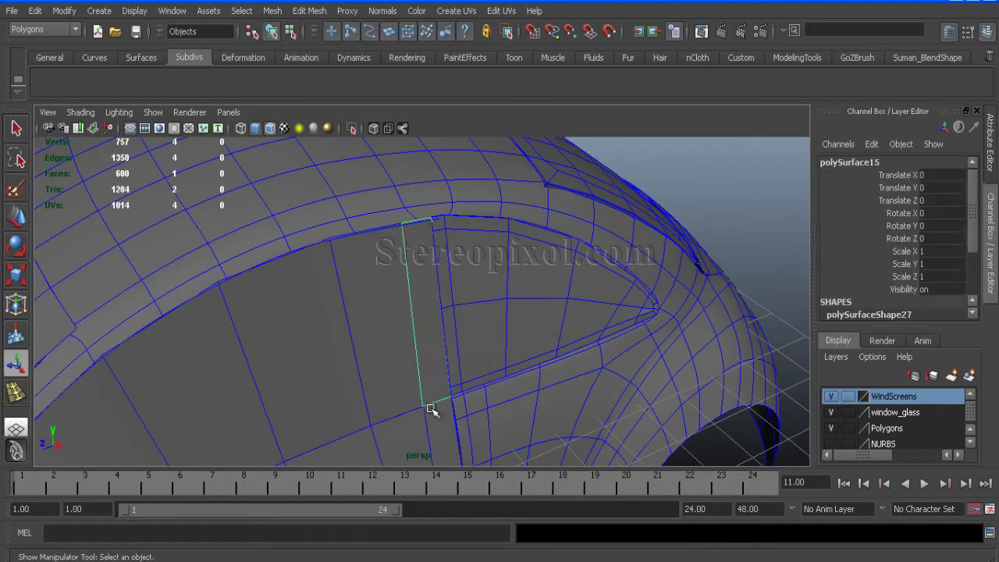
alt+drag(478, 301, 234, 203)
click(272, 10)
click(289, 33)
Merge the overlapping vertices along the seam.
scroll(283, 299, up, 3)
right_drag(301, 297, 297, 268)
click(296, 268)
click(309, 10)
click(317, 345)
click(309, 10)
click(317, 345)
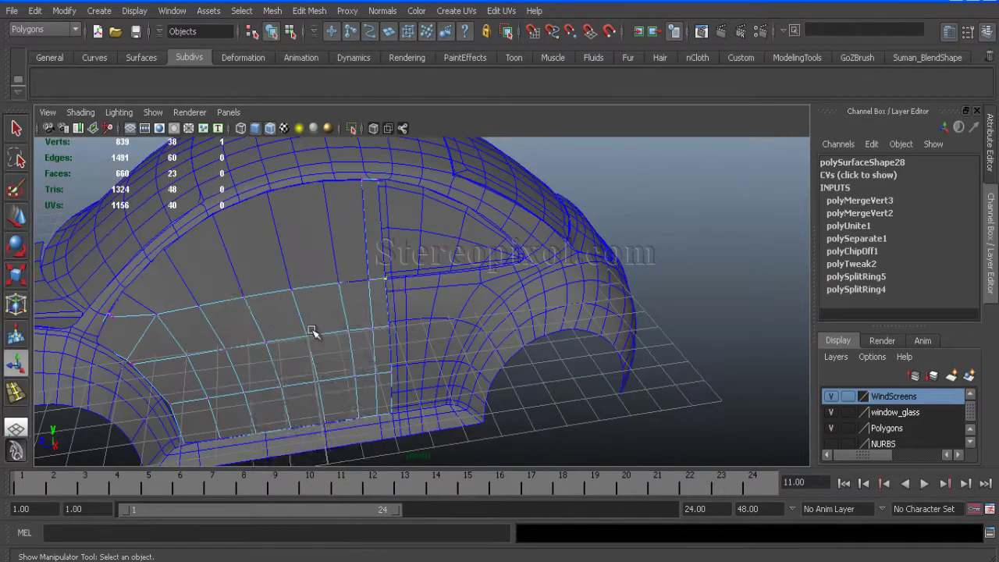
Select the polySurface14 piece in the maximized side view over the door frame.
alt+drag(310, 331, 334, 312)
key(F8)
key(space)
key(space)
scroll(408, 278, down, 2)
alt+middle_drag(409, 279, 319, 364)
click(324, 351)
scroll(323, 351, up, 2)
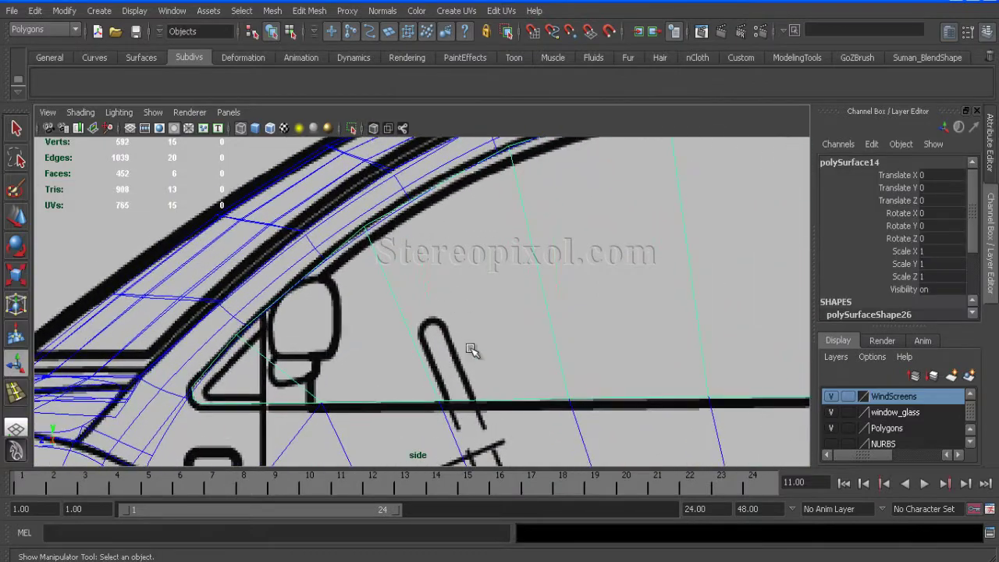
scroll(468, 350, down, 1)
alt+middle_drag(546, 392, 504, 337)
scroll(585, 281, up, 1)
scroll(359, 337, down, 2)
scroll(406, 398, down, 2)
scroll(352, 373, up, 4)
scroll(351, 373, up, 3)
Cut new edges tracing the upper window outline with the Split Polygon Tool.
click(309, 10)
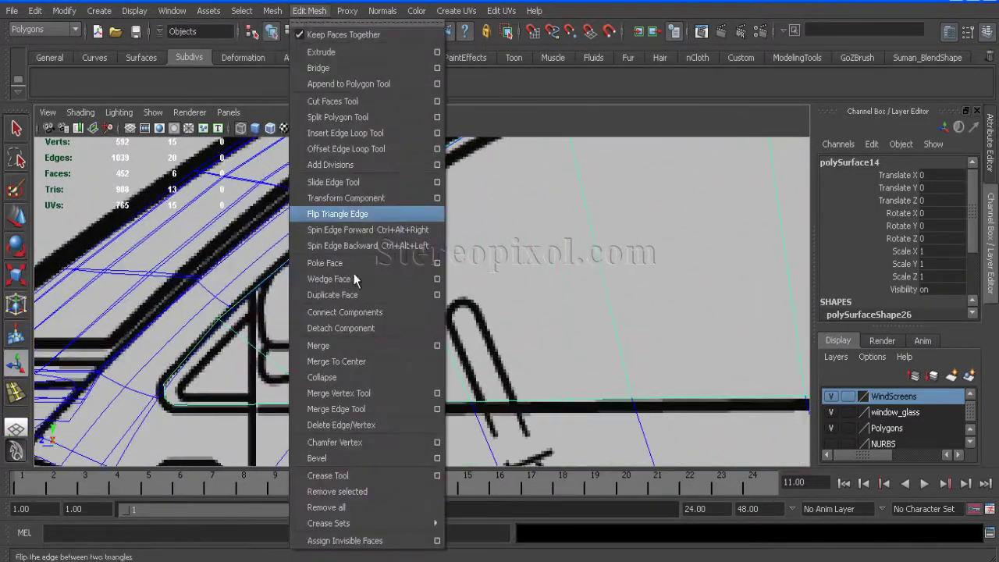
click(337, 117)
scroll(265, 366, up, 2)
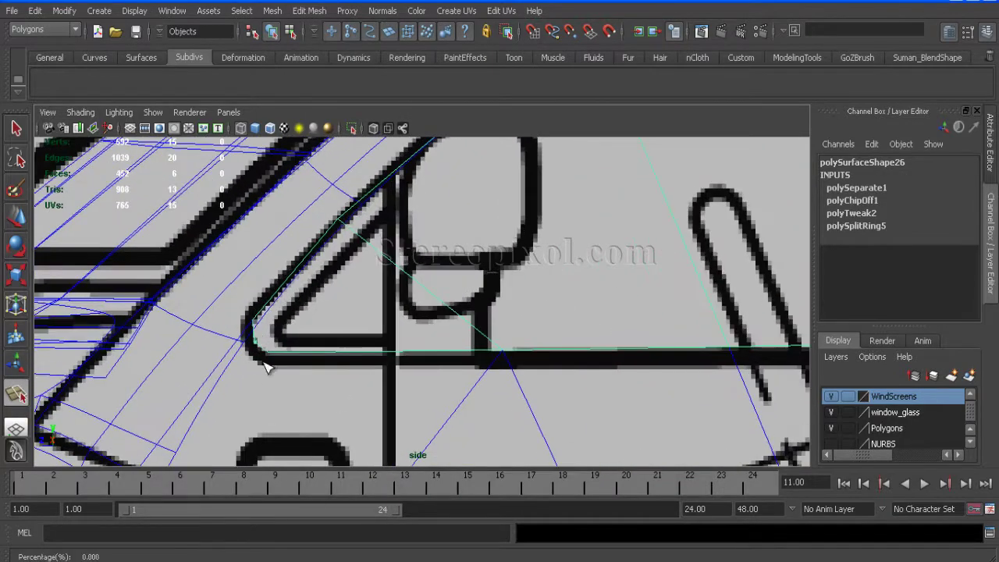
scroll(335, 283, down, 5)
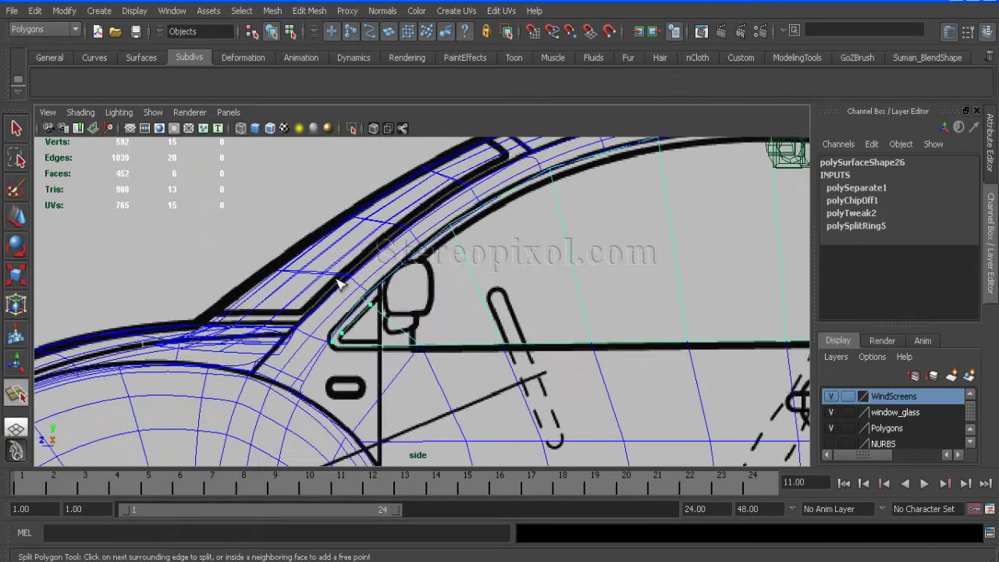
scroll(486, 185, up, 3)
scroll(413, 301, up, 1)
click(400, 251)
alt+middle_drag(507, 279, 370, 284)
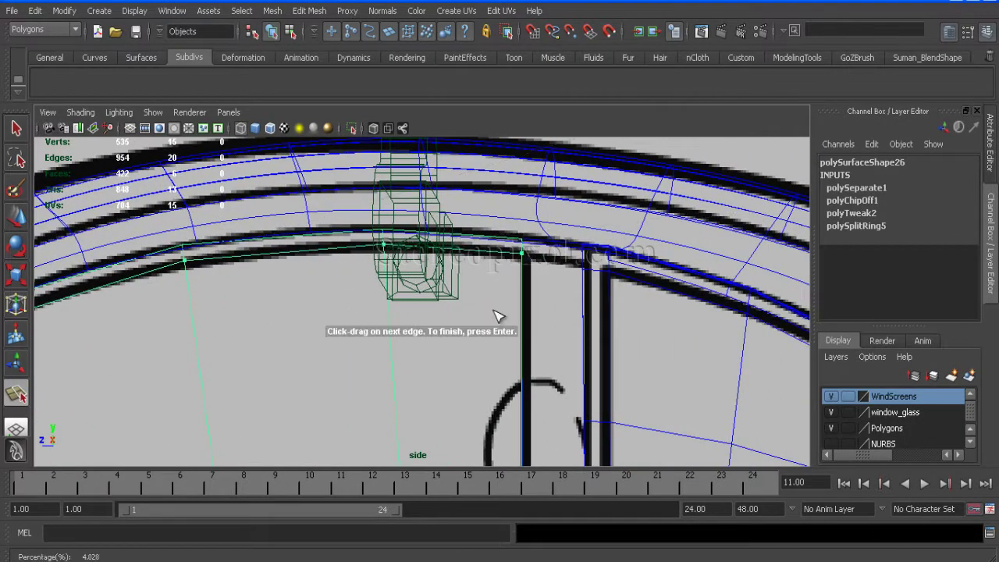
key(space)
key(space)
Select the triangular side-window face and its adjoining window faces on the door body.
scroll(375, 357, up, 2)
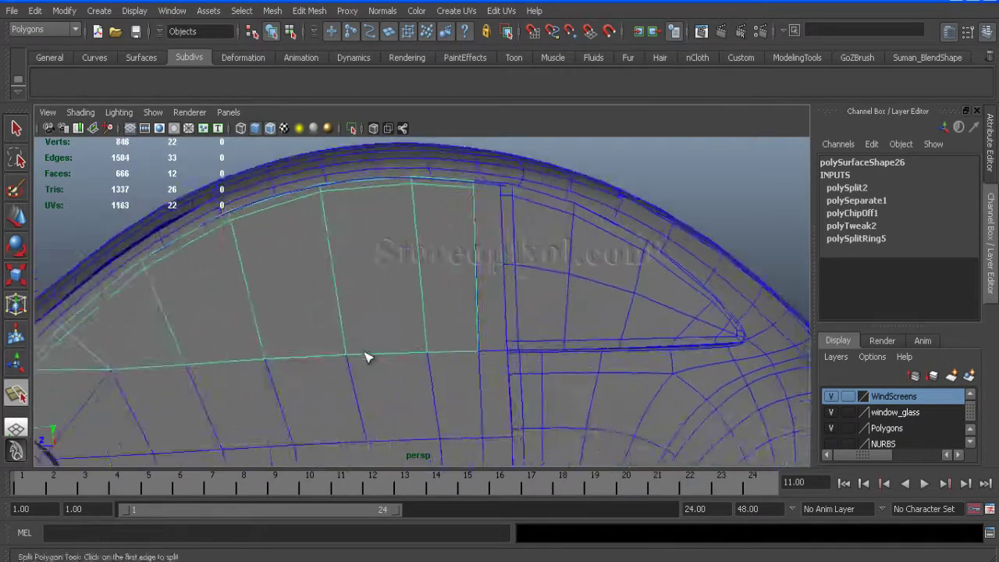
alt+drag(374, 356, 319, 360)
key(w)
right_click(345, 253)
click(202, 351)
right_drag(279, 306, 279, 337)
click(202, 337)
shift+drag(323, 283, 562, 223)
shift+click(562, 223)
alt+right_drag(562, 223, 394, 313)
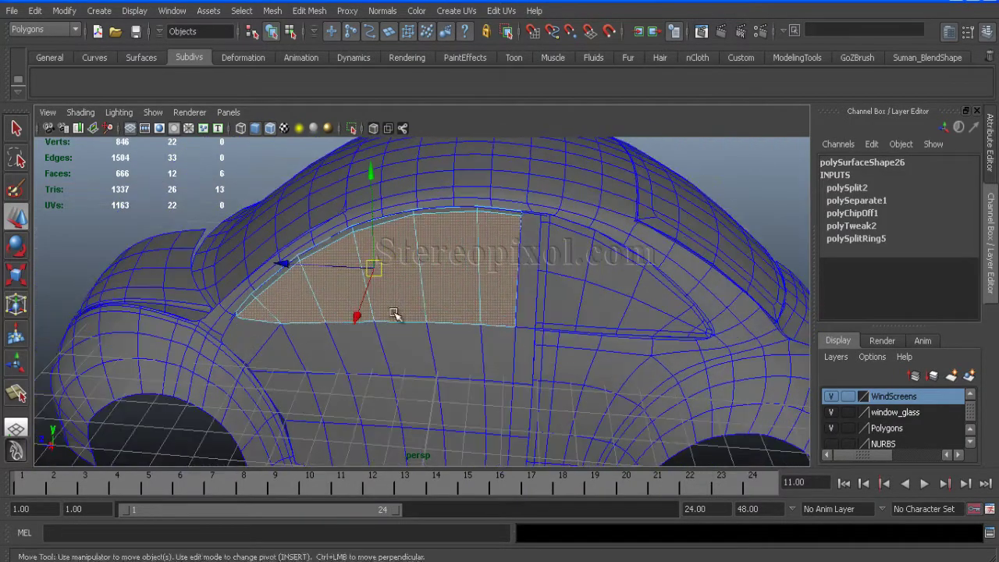
Extract the selected window faces as a separate piece and hide it.
click(272, 11)
click(293, 67)
click(415, 291)
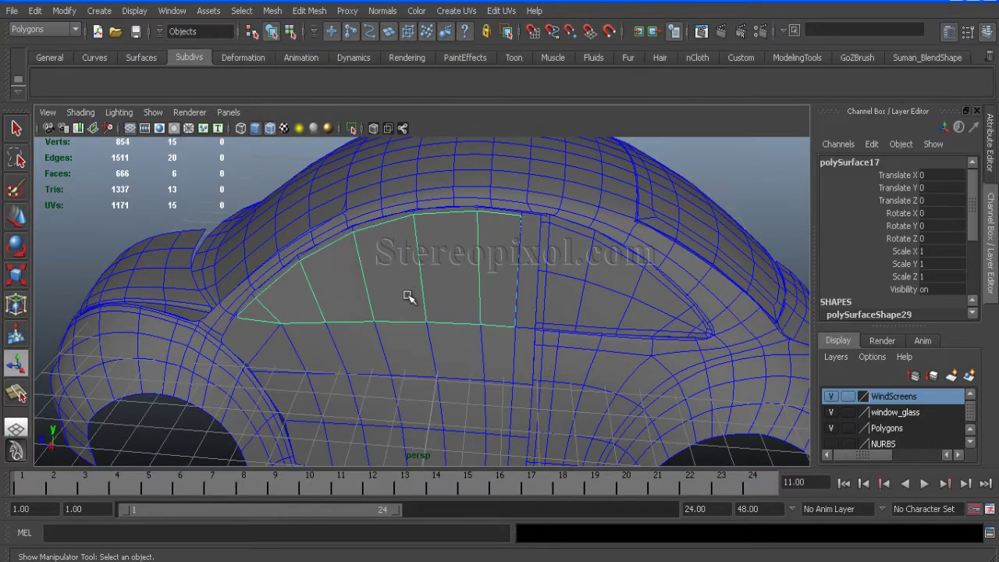
alt+drag(415, 291, 410, 314)
click(134, 11)
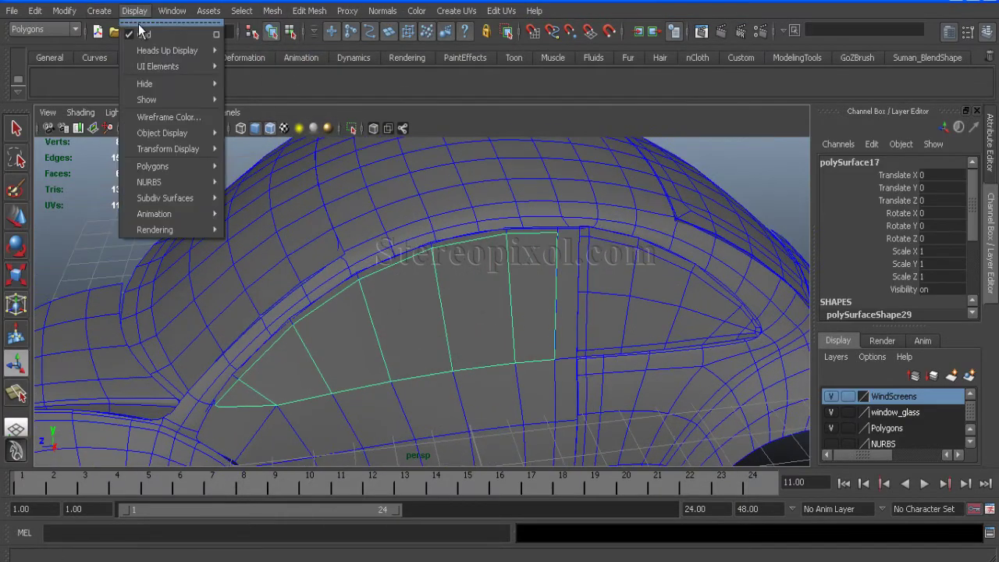
mouse_move(152, 83)
click(259, 87)
Cut a new edge at the window's top corner with the Split Polygon Tool.
alt+drag(484, 328, 431, 295)
click(395, 312)
click(309, 11)
click(355, 117)
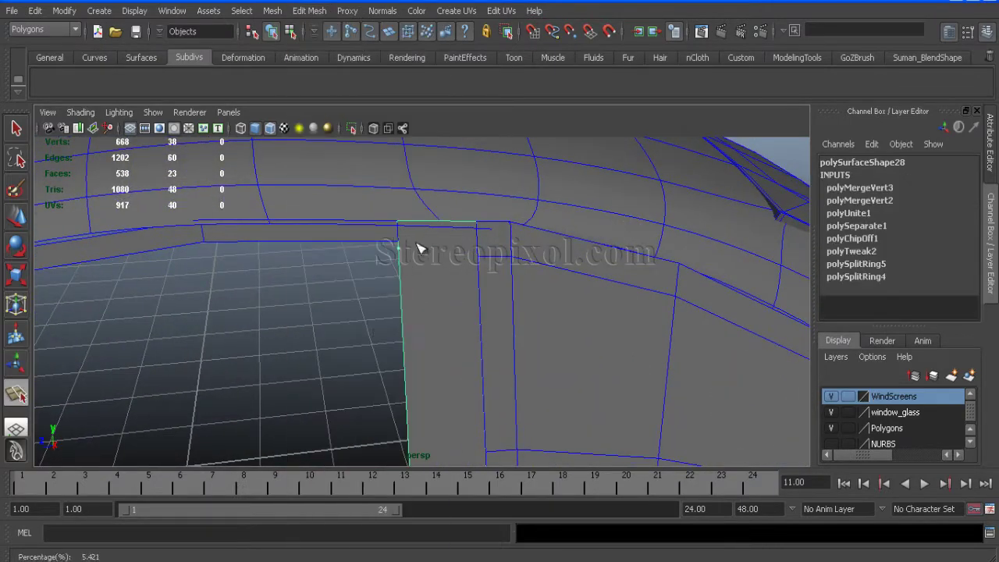
key(Return)
alt+drag(489, 247, 319, 279)
Merge the door-corner vertices together in two Edit Mesh > Merge passes.
key(w)
alt+drag(364, 236, 424, 257)
right_drag(423, 257, 372, 273)
click(390, 225)
click(299, 12)
click(366, 276)
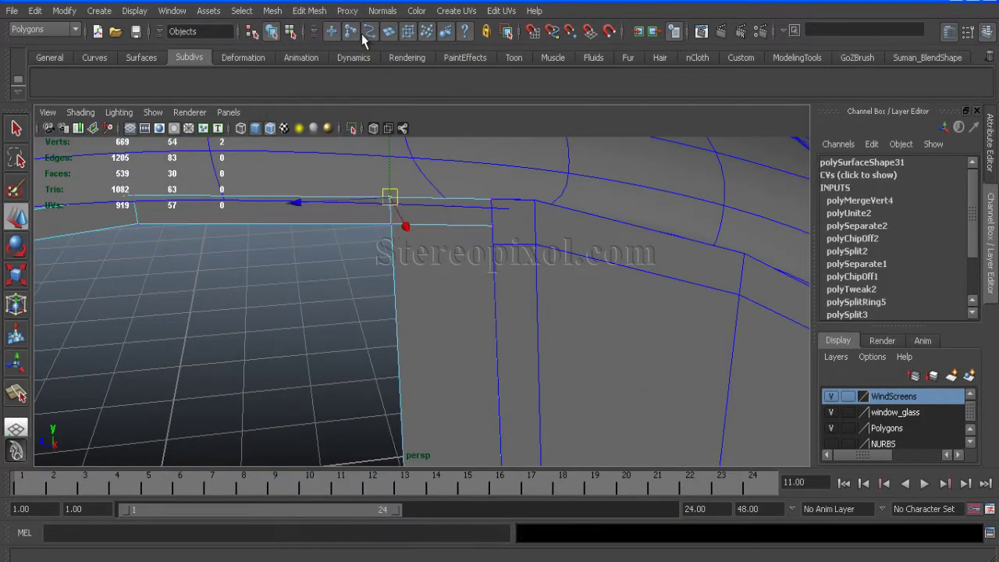
click(309, 10)
click(328, 337)
alt+drag(319, 330, 348, 336)
Isolate the front door panel so only it shows in the view.
click(372, 353)
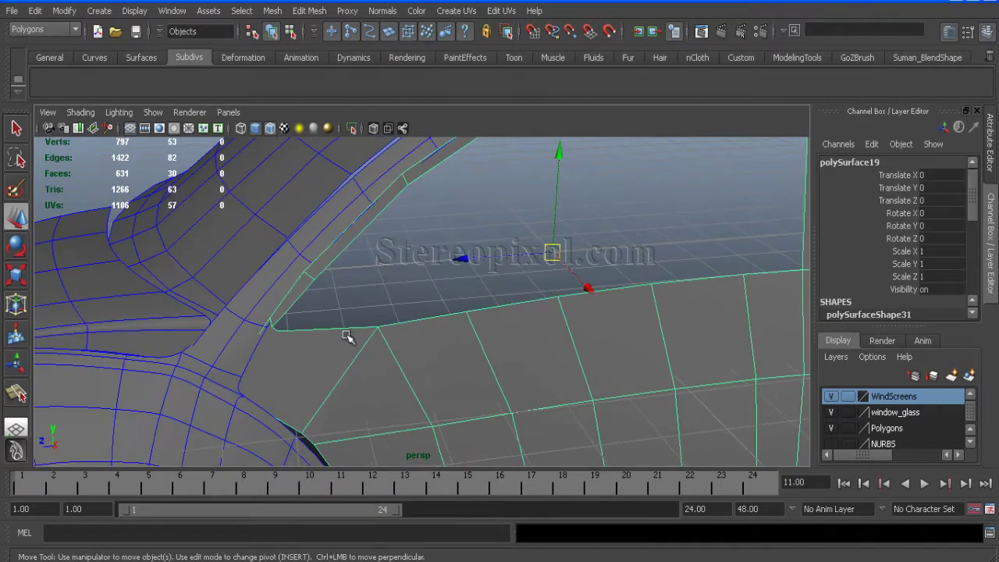
click(156, 114)
mouse_move(208, 44)
click(334, 60)
alt+right_drag(335, 375, 462, 377)
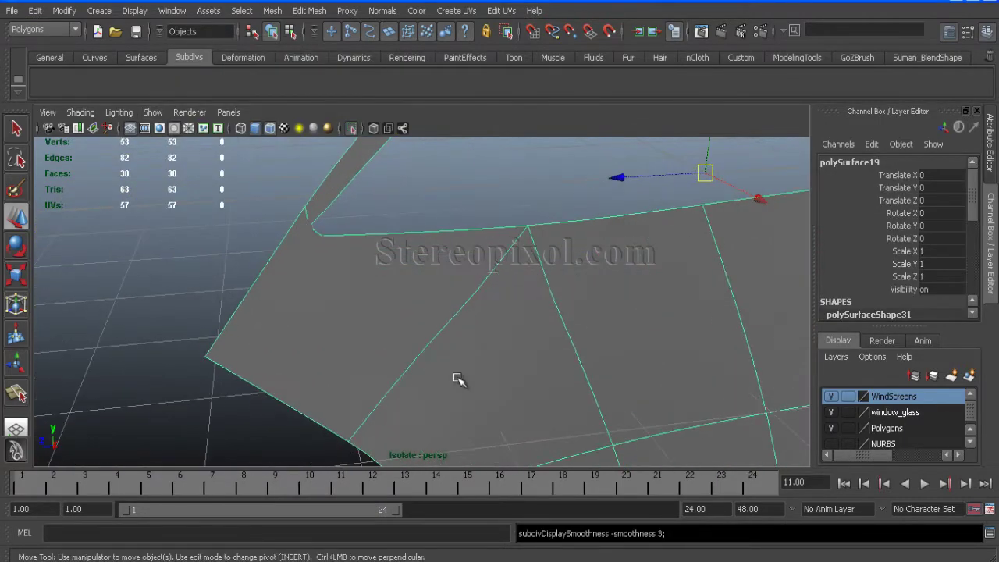
alt+drag(459, 379, 334, 326)
Add a polygon split cut across the isolated door panel.
click(309, 11)
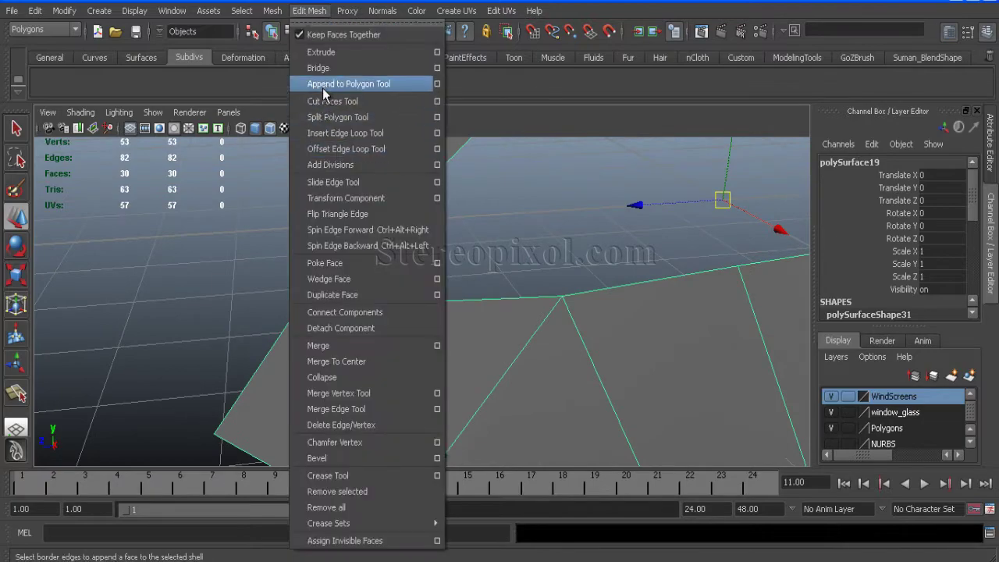
click(325, 117)
key(Return)
alt+drag(355, 402, 380, 328)
Select a panel vertex with the Move tool to adjust its position.
key(w)
scroll(379, 328, up, 2)
right_drag(345, 302, 316, 327)
click(350, 328)
alt+drag(350, 328, 312, 359)
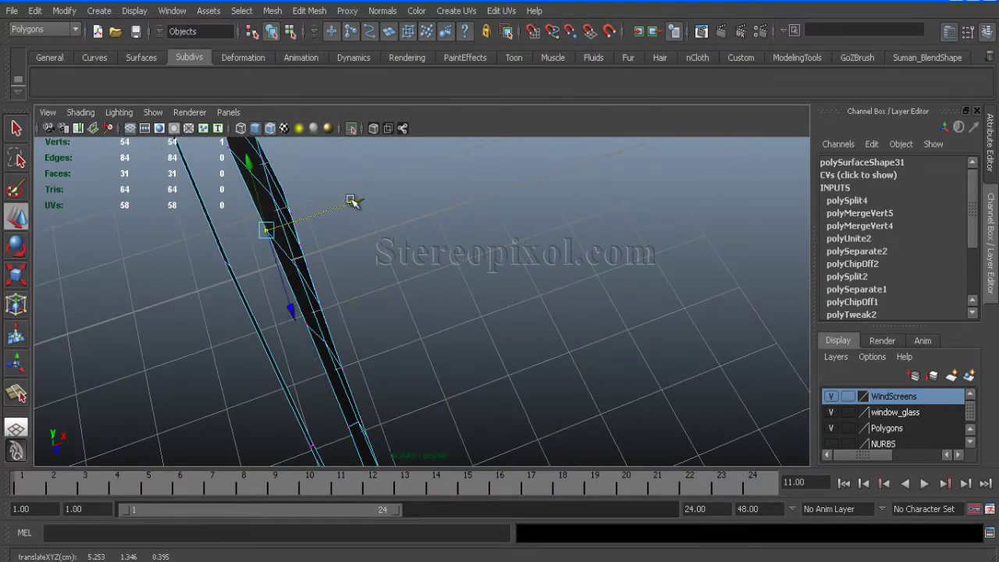
alt+drag(370, 224, 455, 278)
Insert three edge loops across the panel near the window frame from the side view.
key(space)
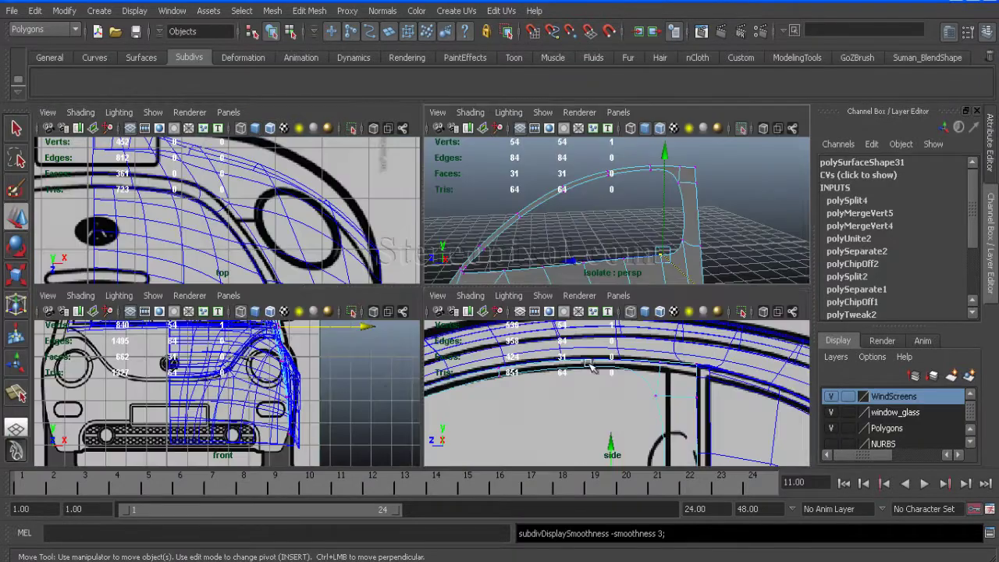
key(space)
scroll(525, 298, up, 2)
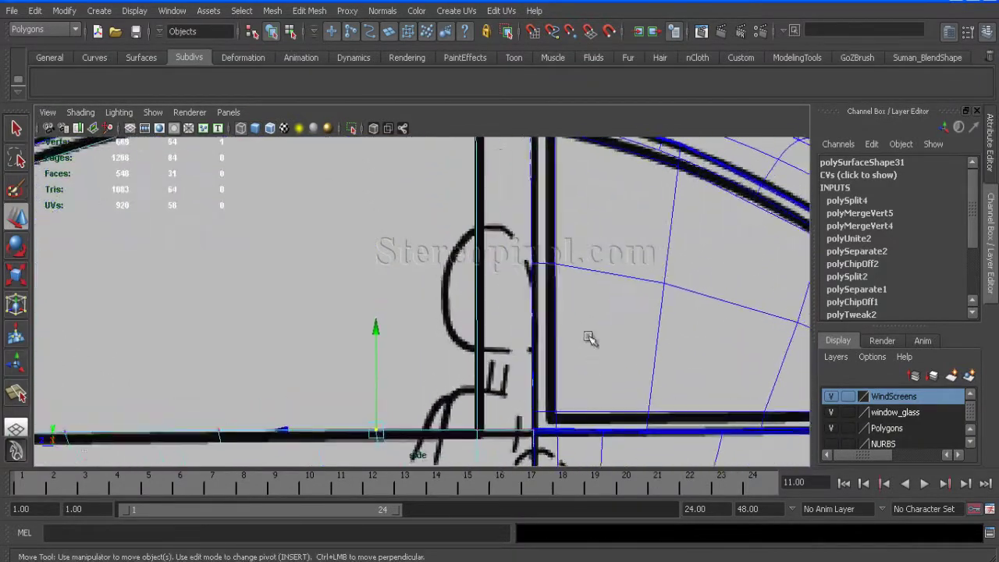
click(309, 10)
click(336, 134)
click(625, 422)
alt+middle_drag(586, 395, 420, 400)
click(418, 275)
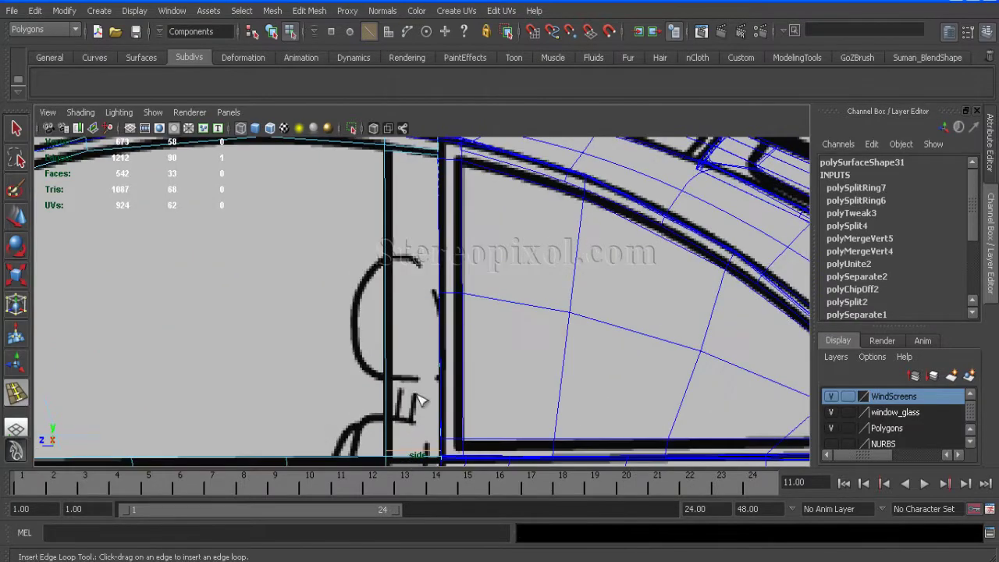
click(388, 293)
scroll(389, 293, down, 3)
scroll(437, 342, up, 2)
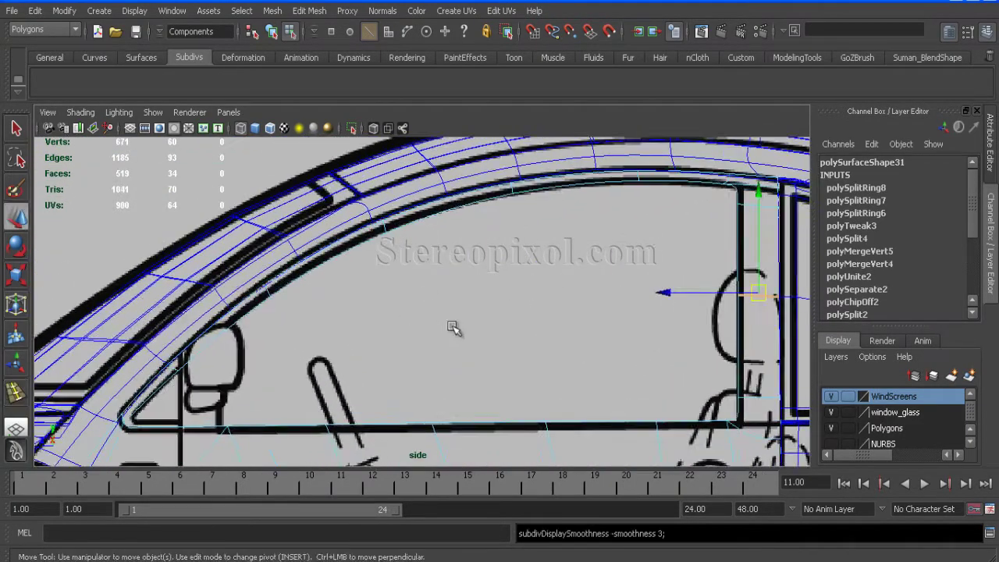
alt+drag(493, 327, 499, 299)
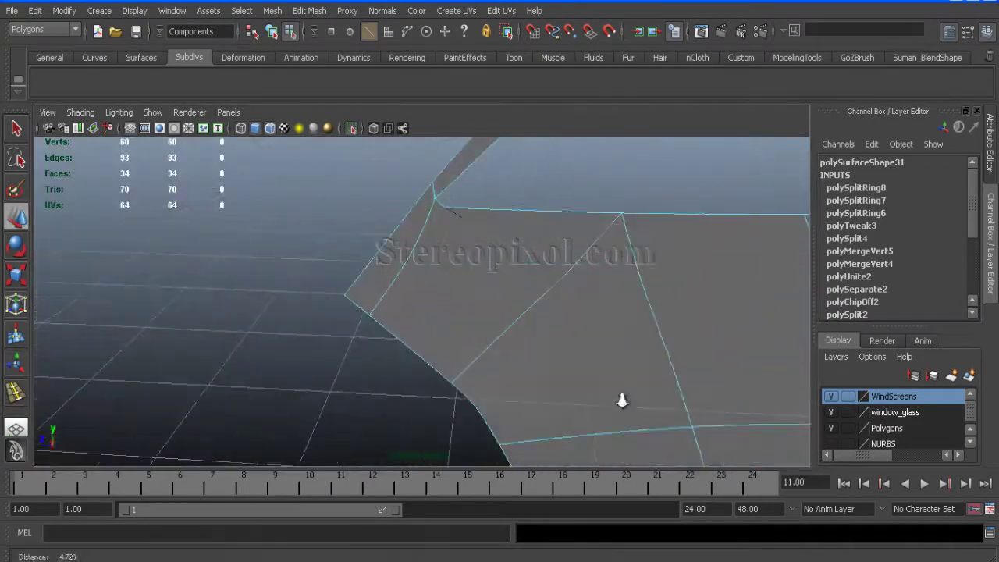
Start another polygon split at the window corner.
click(310, 10)
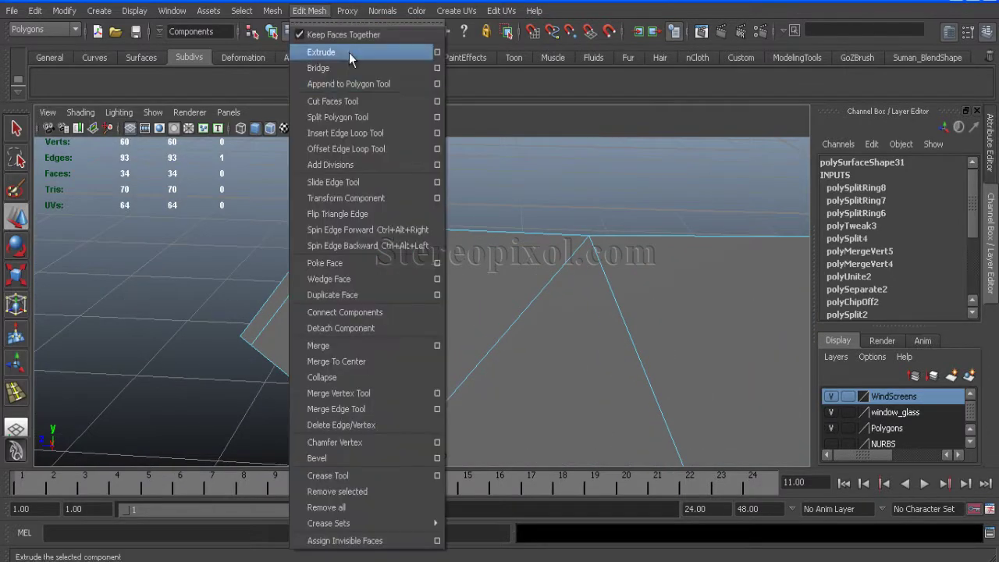
click(355, 115)
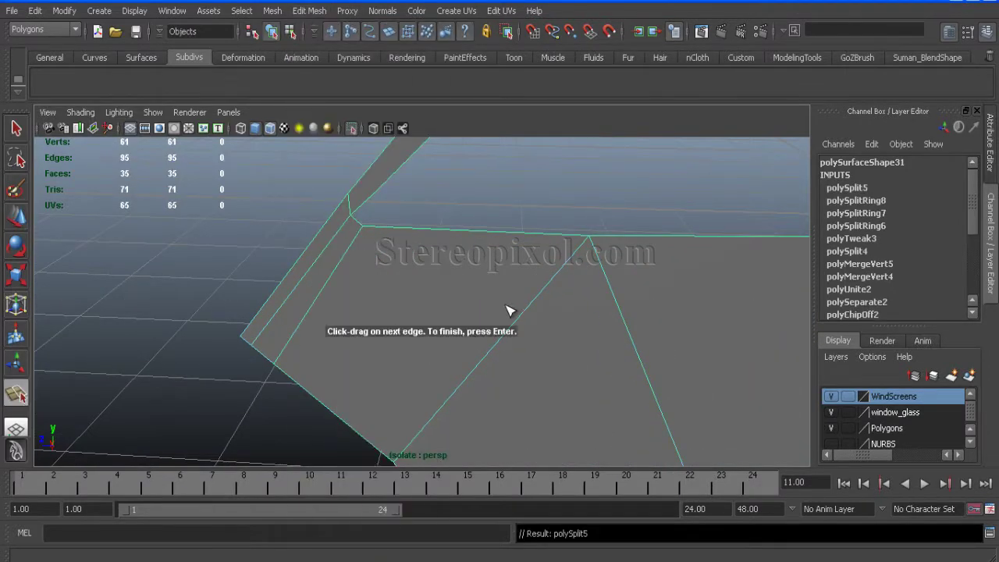
alt+middle_drag(245, 314, 400, 234)
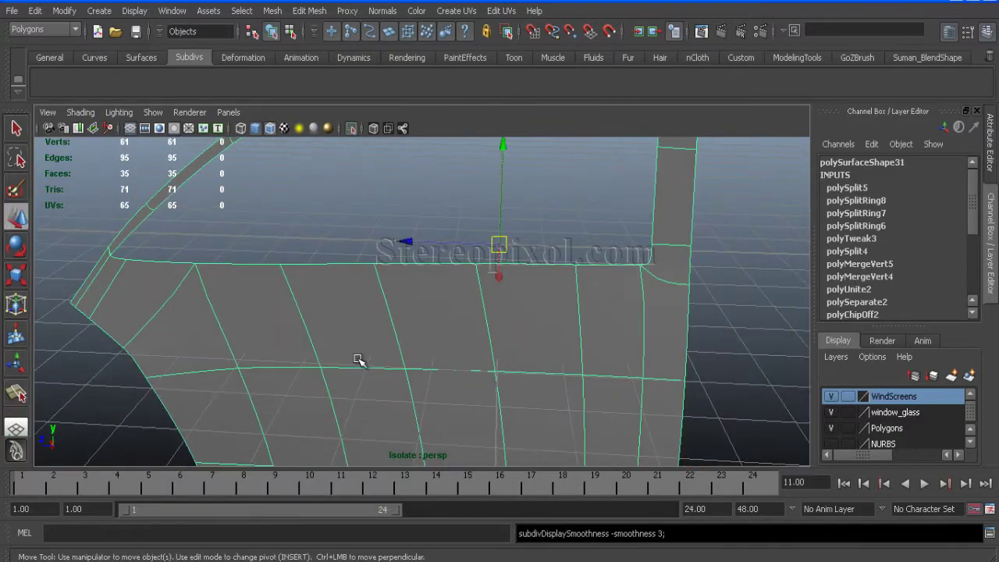
Show the whole car again and reselect the front door panel.
click(299, 203)
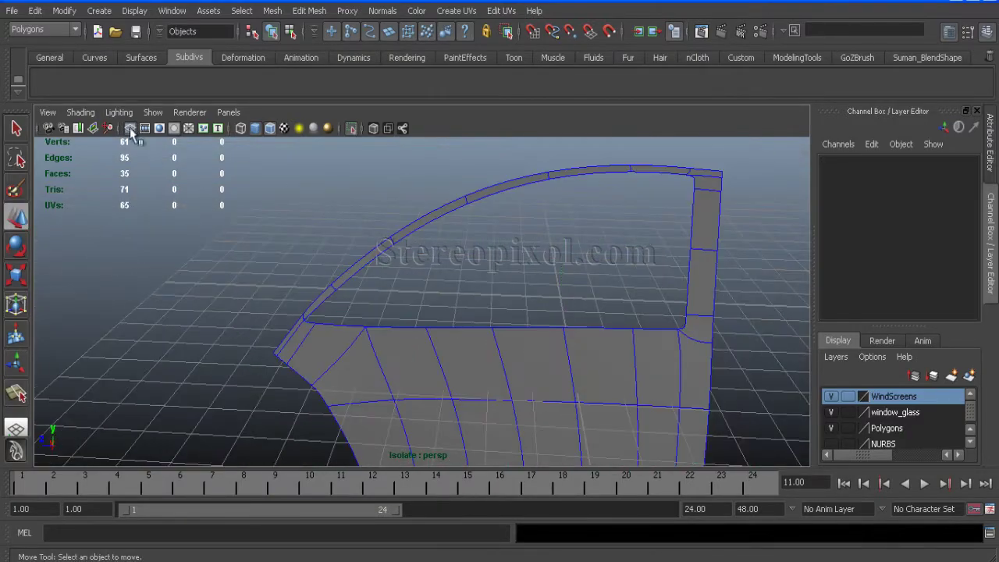
click(153, 112)
click(328, 53)
scroll(469, 252, down, 3)
click(343, 314)
scroll(343, 314, up, 3)
Cut the first edge split from the window's lower corner along the windshield pillar.
key(space)
key(space)
scroll(402, 313, up, 3)
alt+middle_drag(402, 312, 239, 205)
key(space)
scroll(488, 272, up, 3)
scroll(415, 377, down, 5)
key(space)
key(space)
scroll(469, 258, up, 6)
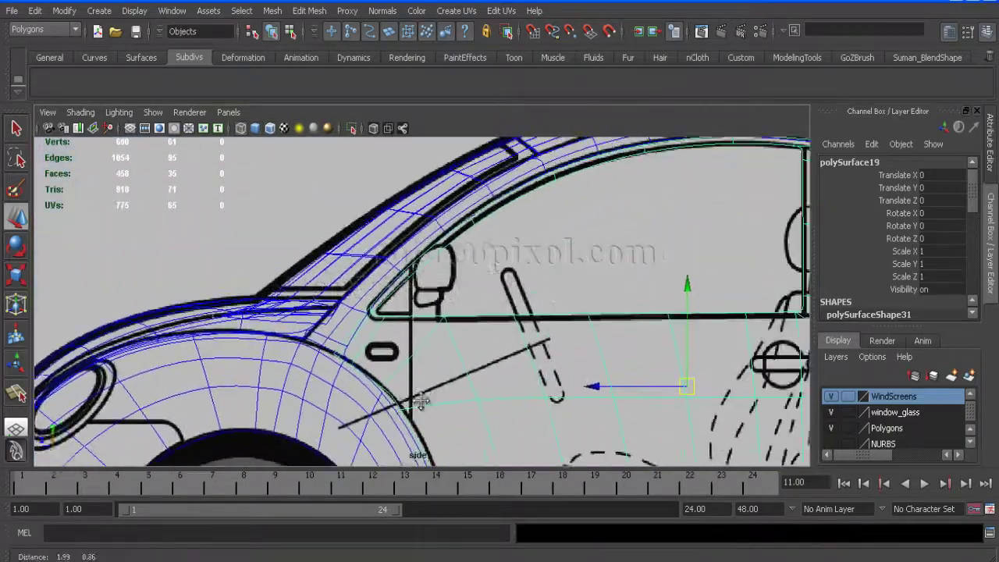
alt+middle_drag(379, 278, 311, 376)
scroll(310, 376, up, 3)
alt+middle_drag(518, 327, 447, 296)
scroll(693, 170, down, 3)
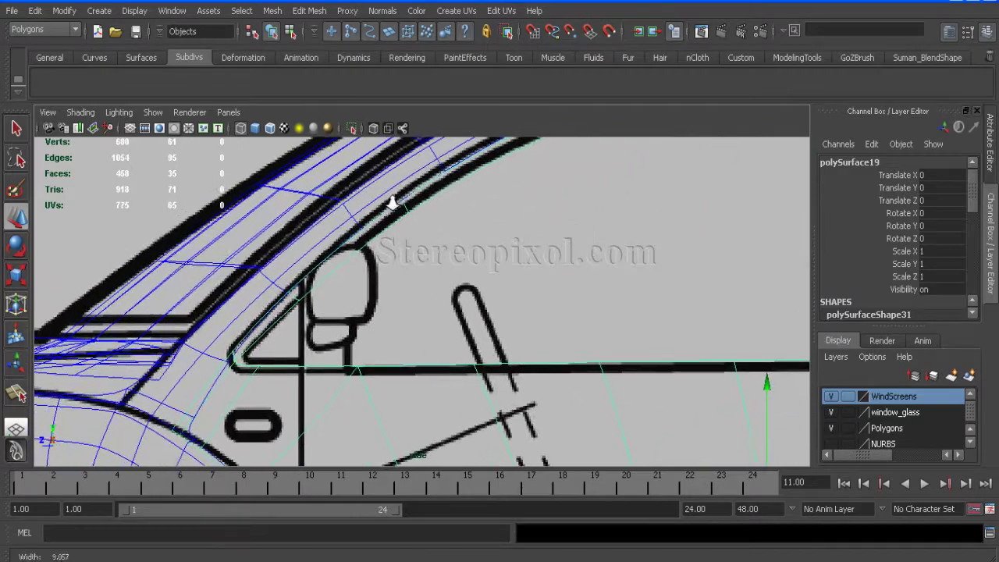
scroll(484, 359, up, 5)
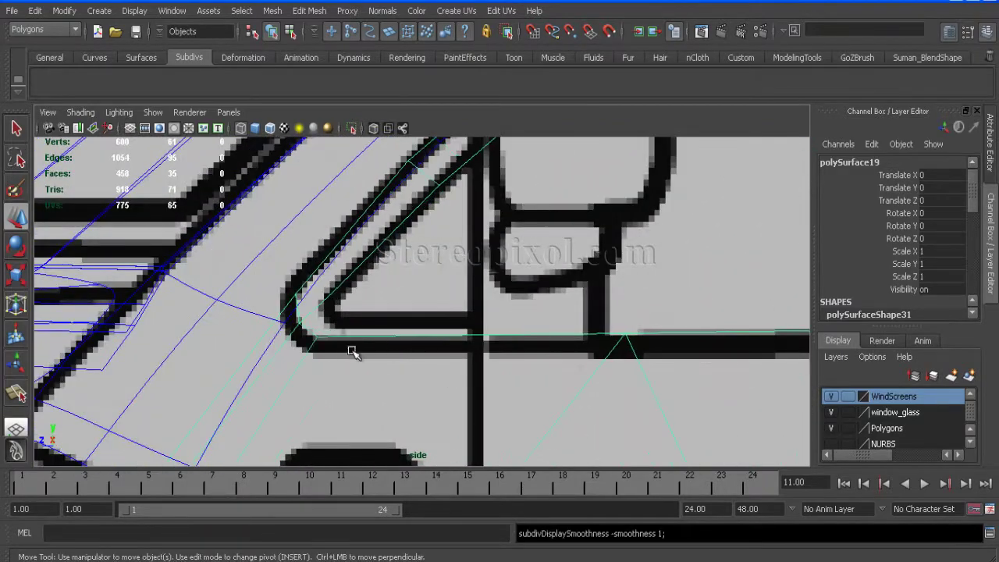
scroll(577, 353, down, 4)
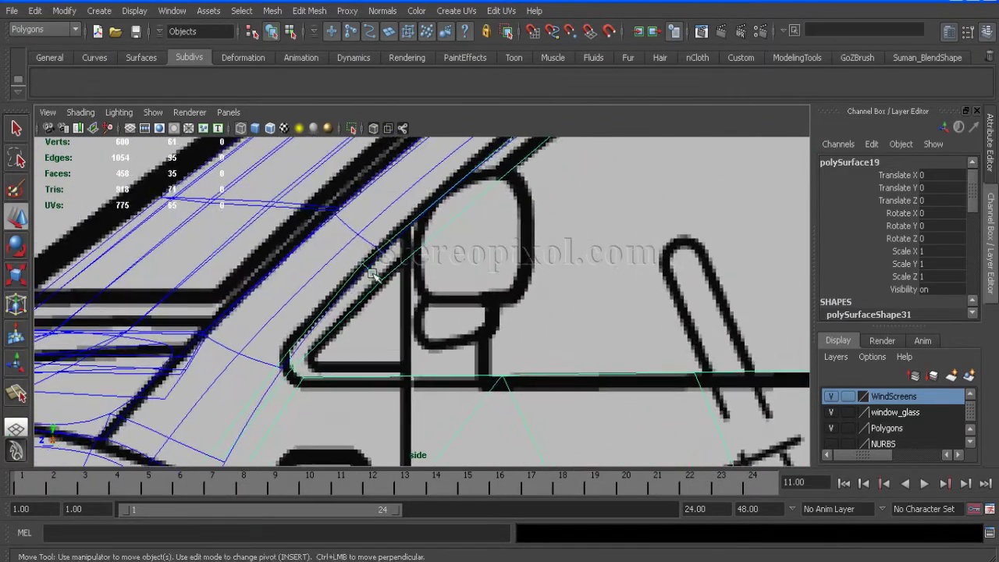
click(309, 10)
click(325, 117)
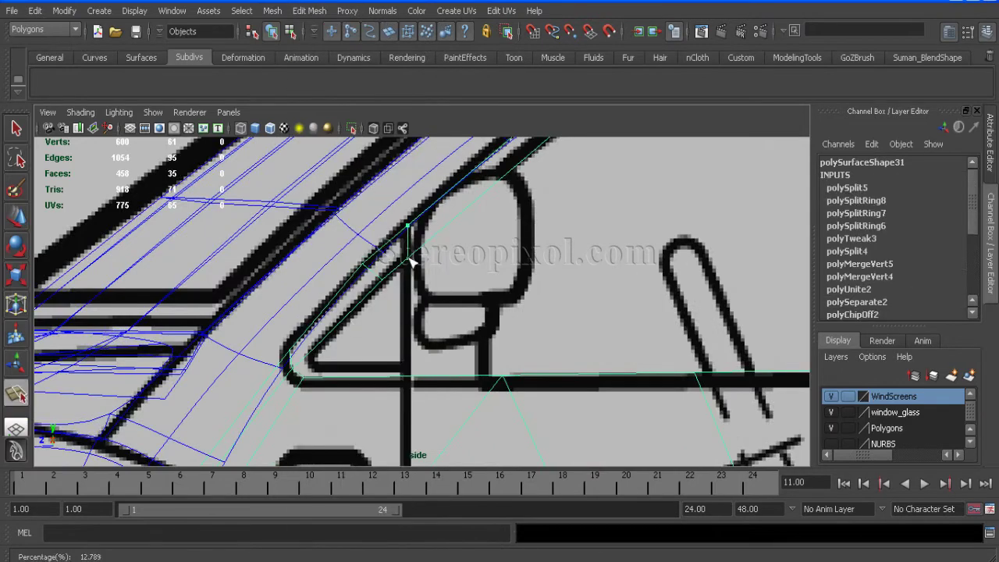
key(Return)
Cut a second edge split running down to the wheel arch.
scroll(411, 263, down, 3)
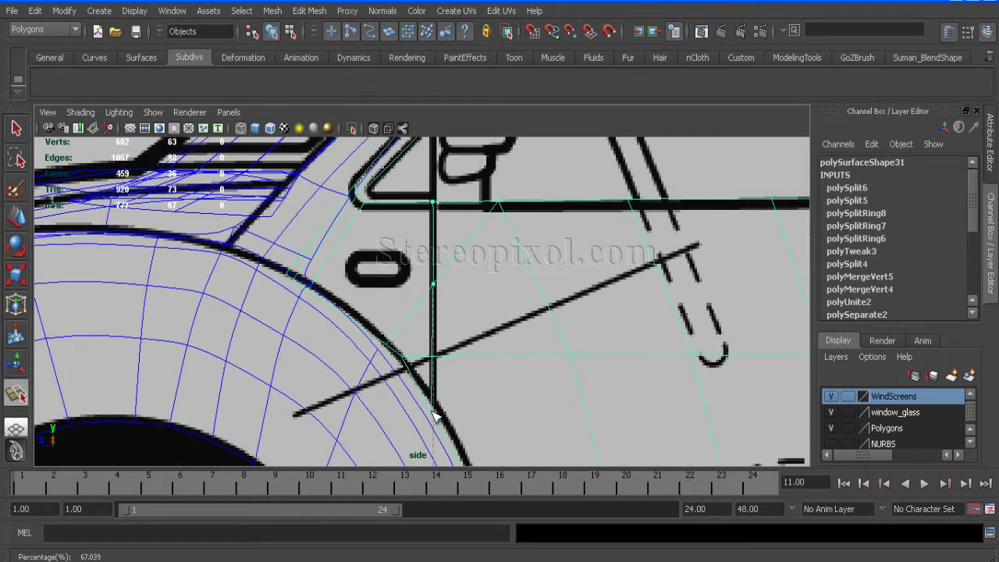
scroll(442, 298, up, 1)
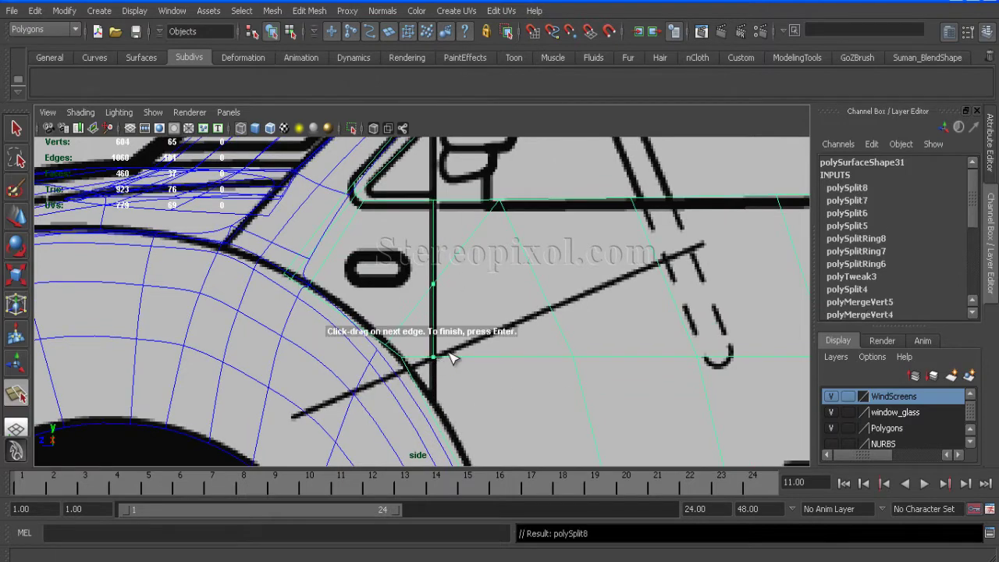
alt+middle_drag(456, 357, 428, 244)
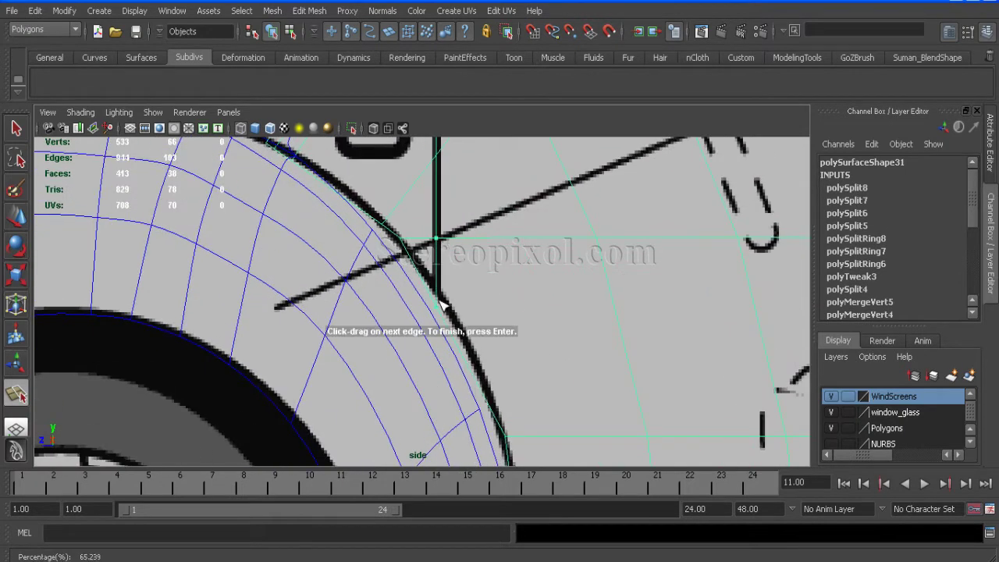
key(Return)
Switch the body to face selection around the wheel and door area.
scroll(447, 300, down, 5)
scroll(486, 357, up, 5)
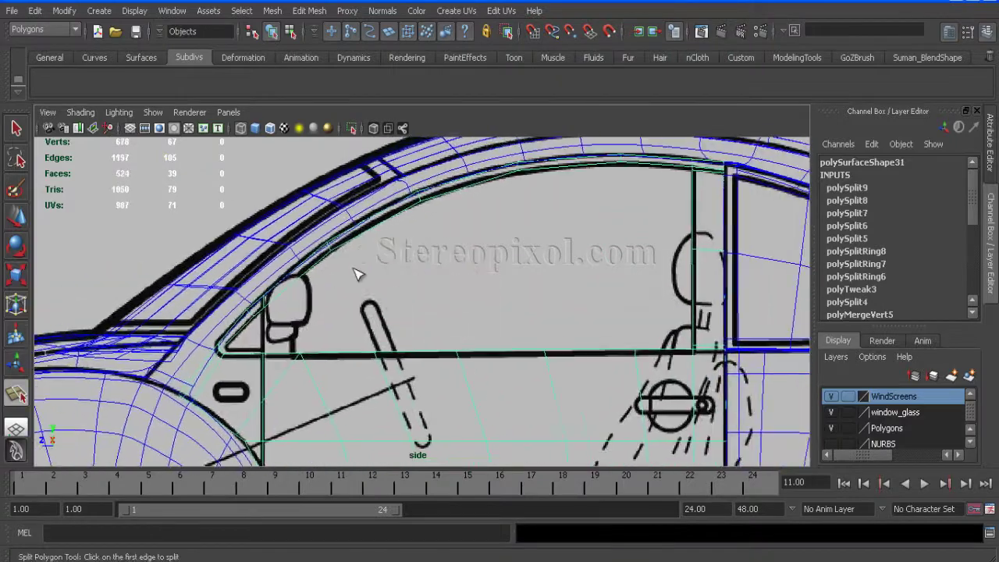
scroll(439, 330, up, 3)
scroll(504, 314, down, 4)
scroll(454, 355, down, 1)
alt+middle_drag(454, 355, 531, 205)
scroll(542, 351, up, 3)
right_click(332, 213)
click(333, 246)
scroll(339, 252, up, 5)
scroll(386, 385, down, 6)
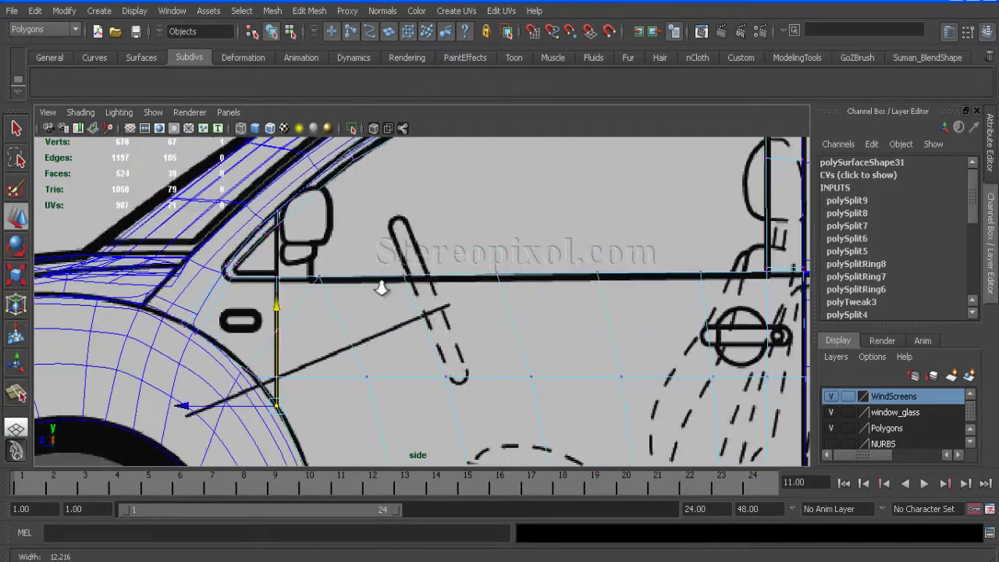
Return to object mode with F8 and select the car body.
key(space)
key(space)
right_click(468, 290)
click(466, 391)
right_click(446, 286)
click(529, 281)
alt+drag(528, 281, 316, 390)
right_click(316, 390)
click(353, 392)
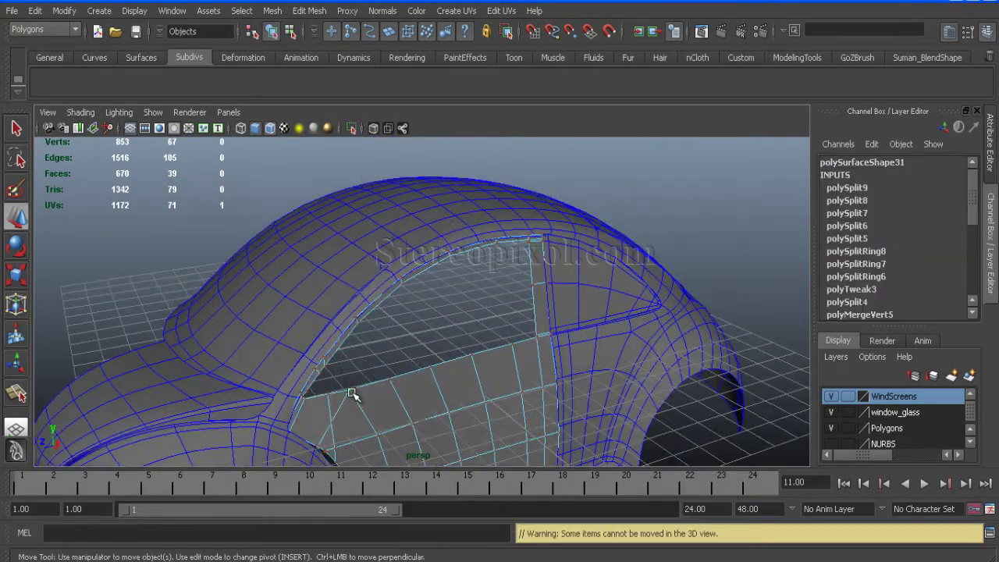
right_click(350, 299)
click(403, 283)
alt+drag(505, 391, 419, 352)
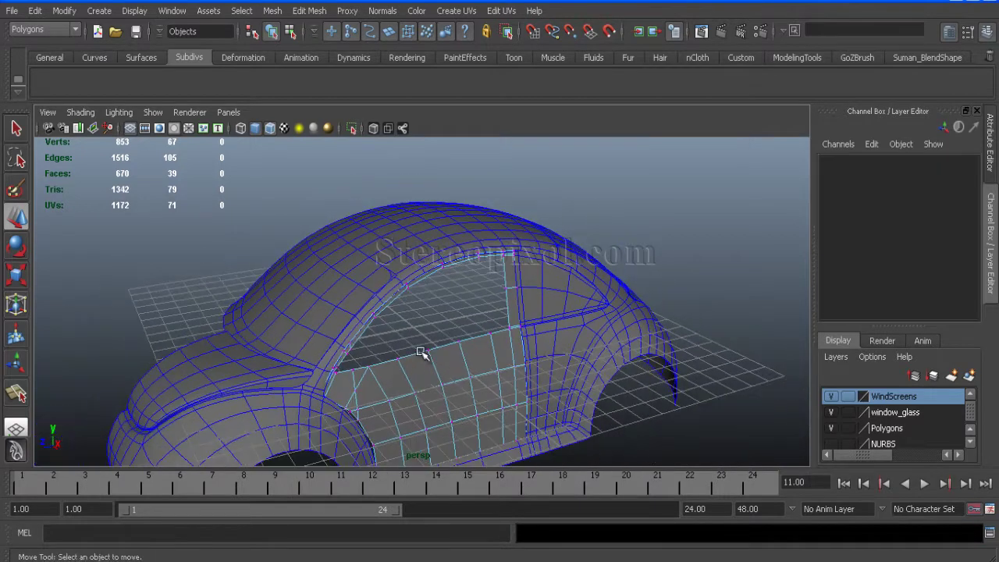
key(F8)
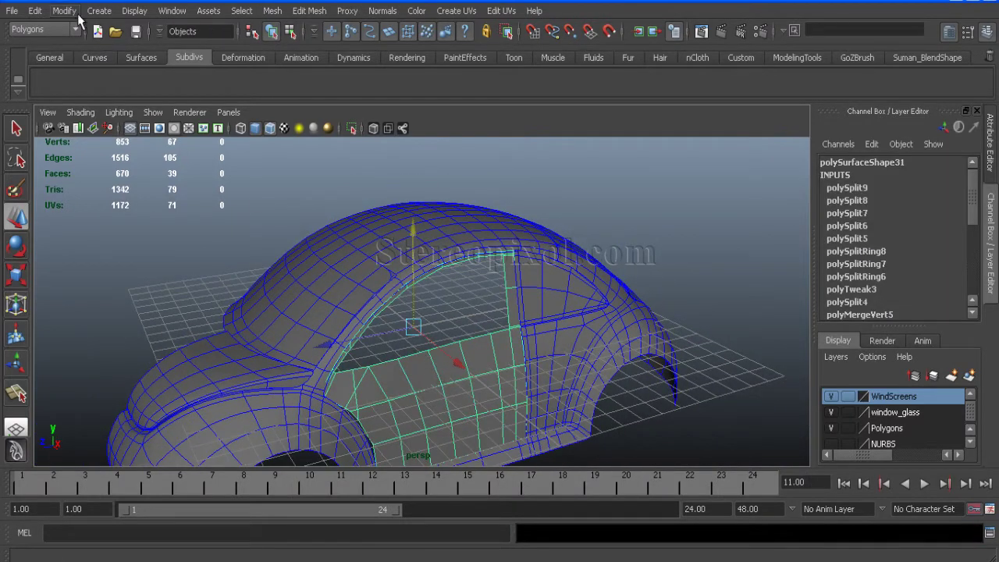
Apply Edit > Delete All by Type > History, then save the scene.
click(35, 11)
mouse_move(156, 196)
click(219, 99)
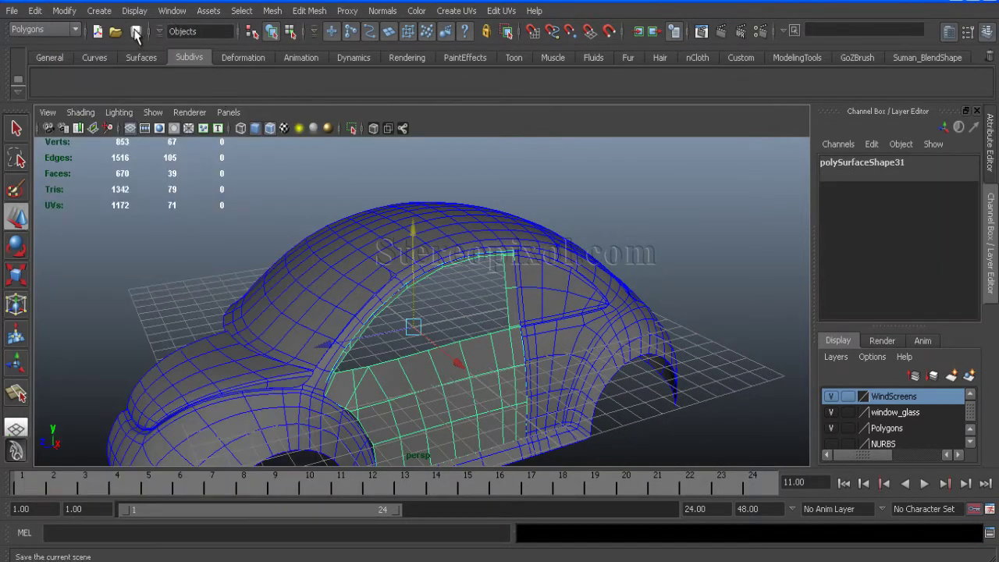
click(137, 31)
Frame the wheel arch and choose Chamfer Vertex from Edit Mesh.
alt+drag(223, 301, 439, 312)
key(space)
scroll(406, 320, up, 10)
right_click(385, 245)
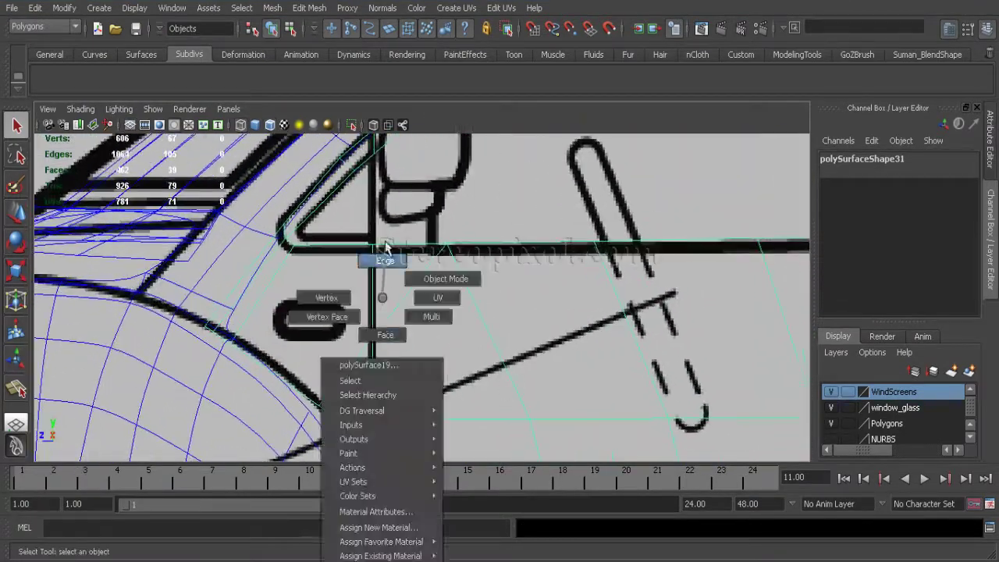
click(361, 366)
key(f)
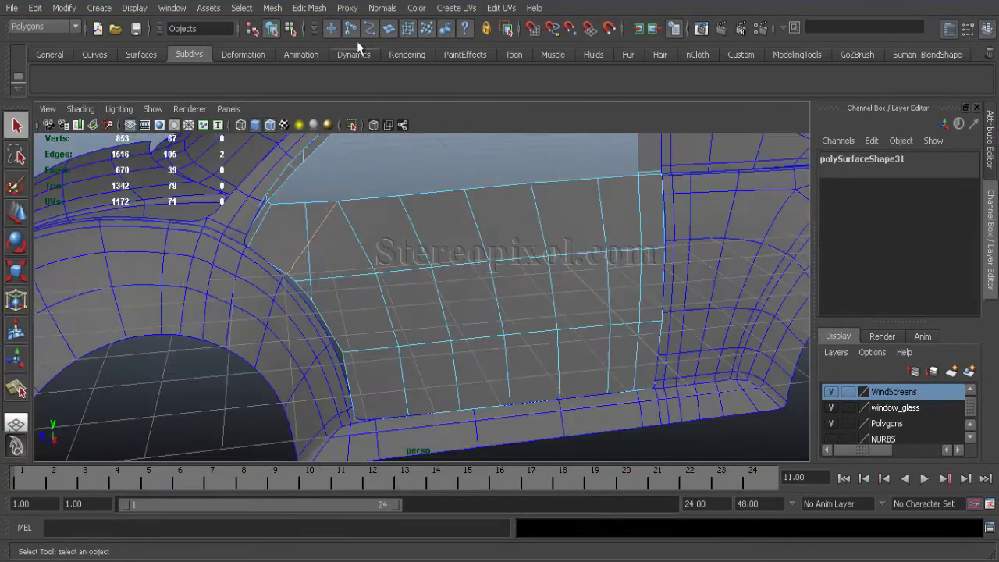
click(309, 8)
click(336, 437)
scroll(423, 330, up, 5)
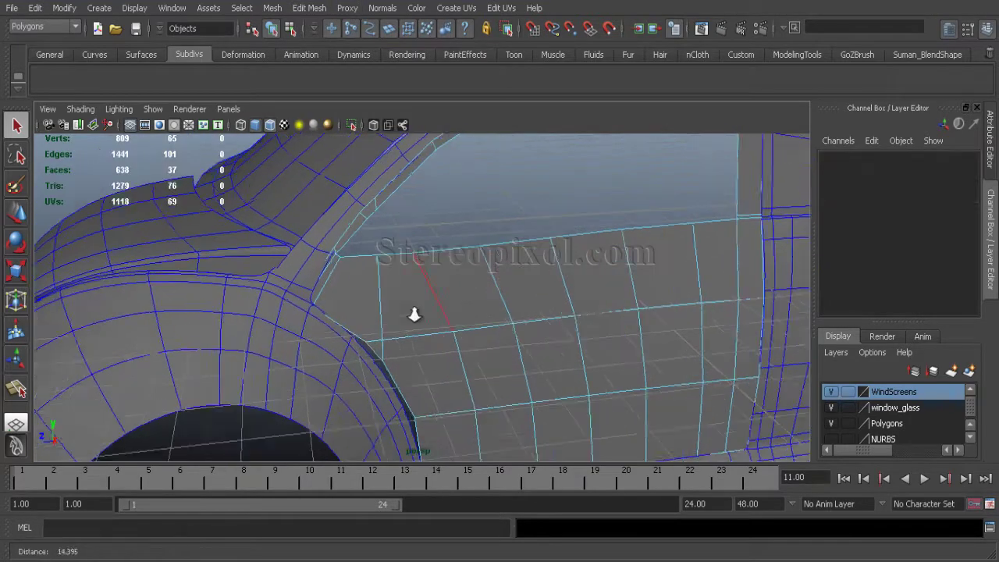
alt+middle_drag(495, 257, 406, 324)
scroll(430, 286, down, 3)
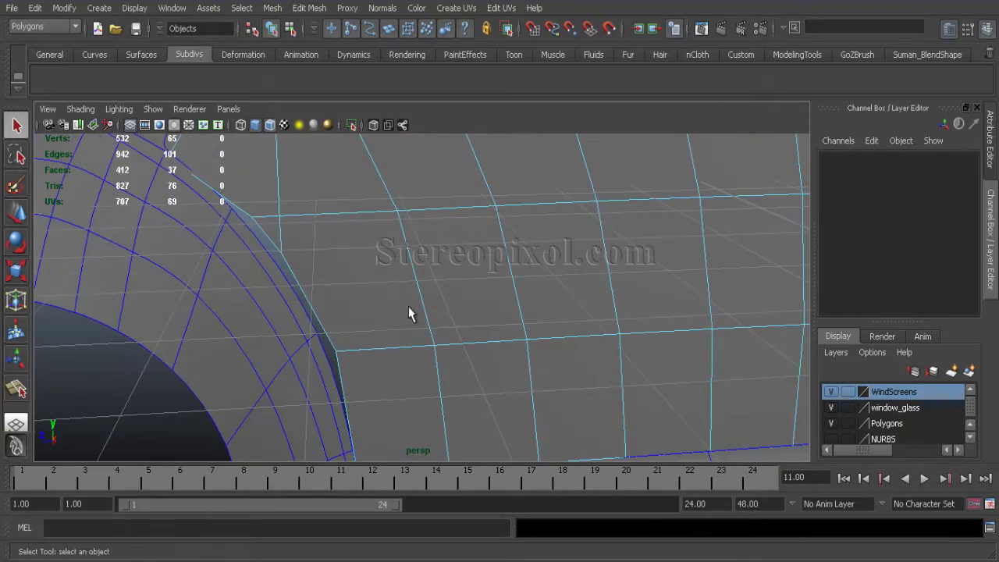
Zoom the side view onto the front wheel arch in vertex selection mode.
key(space)
scroll(425, 213, up, 3)
alt+right_drag(423, 212, 441, 282)
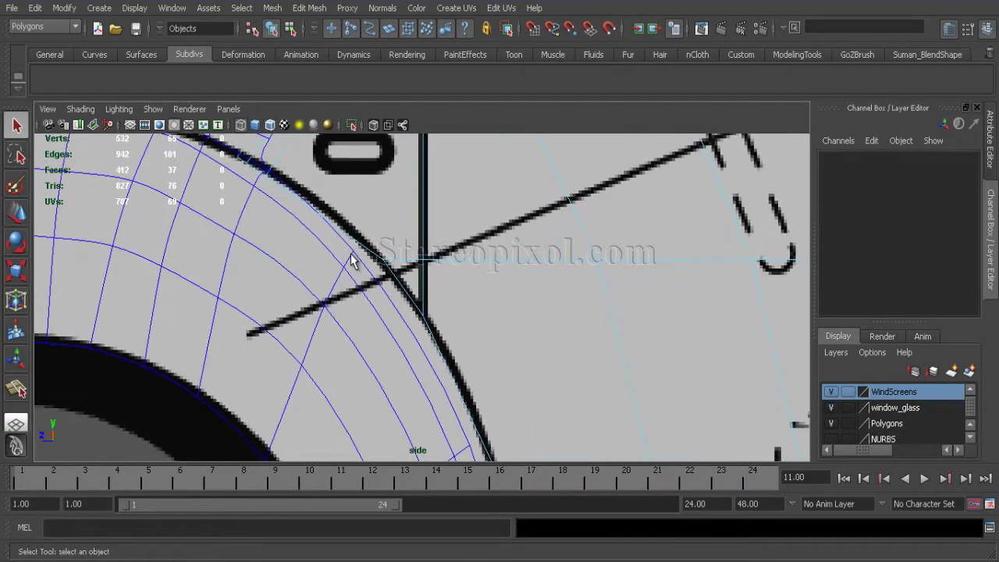
right_drag(352, 261, 334, 282)
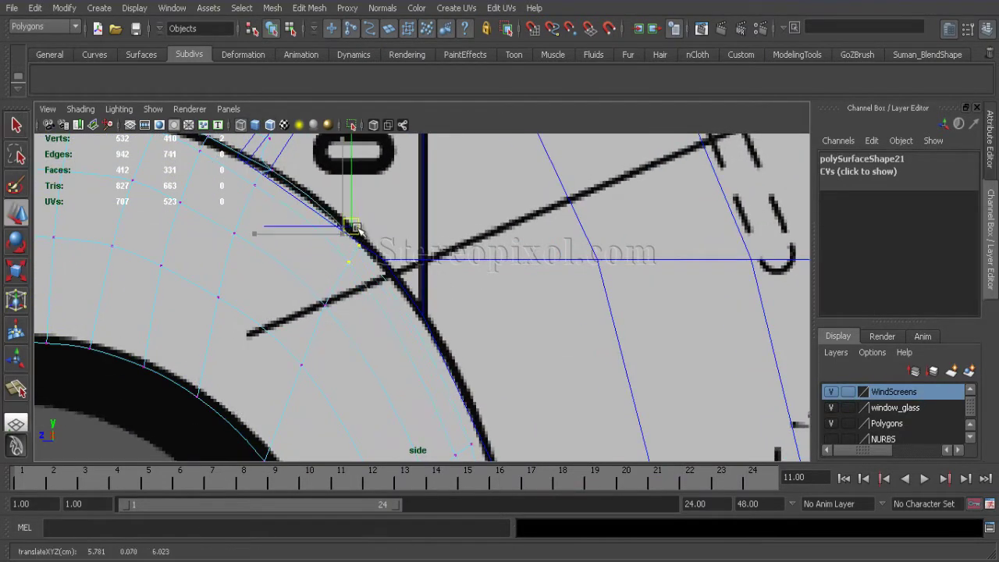
mouse_move(353, 226)
alt+middle_down()
mouse_move(462, 314)
mouse_move(341, 320)
mouse_move(427, 211)
alt+middle_up()
Inspect the door's lower corner in shaded 3D with the unsmoothed cage shown.
mouse_move(531, 181)
alt+mouse_down()
mouse_move(487, 410)
mouse_move(428, 321)
mouse_move(462, 372)
alt+mouse_up()
key(1)
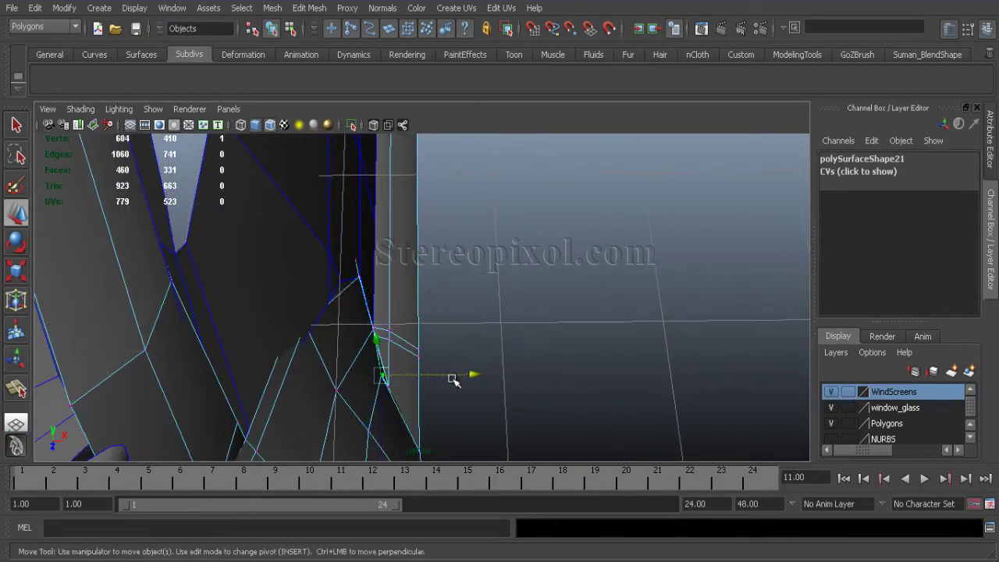
alt+drag(453, 328, 362, 255)
alt+drag(299, 260, 369, 260)
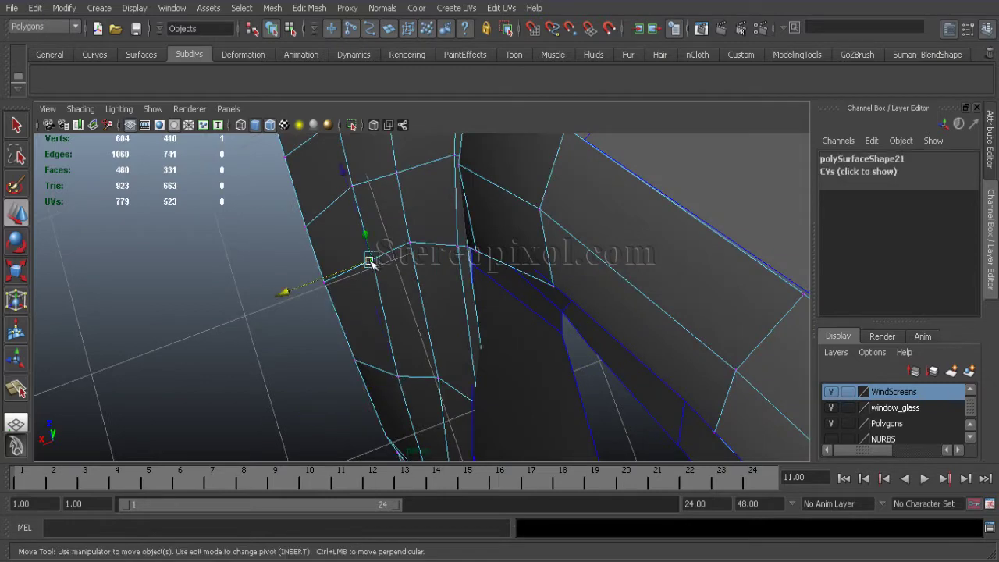
alt+drag(372, 314, 363, 385)
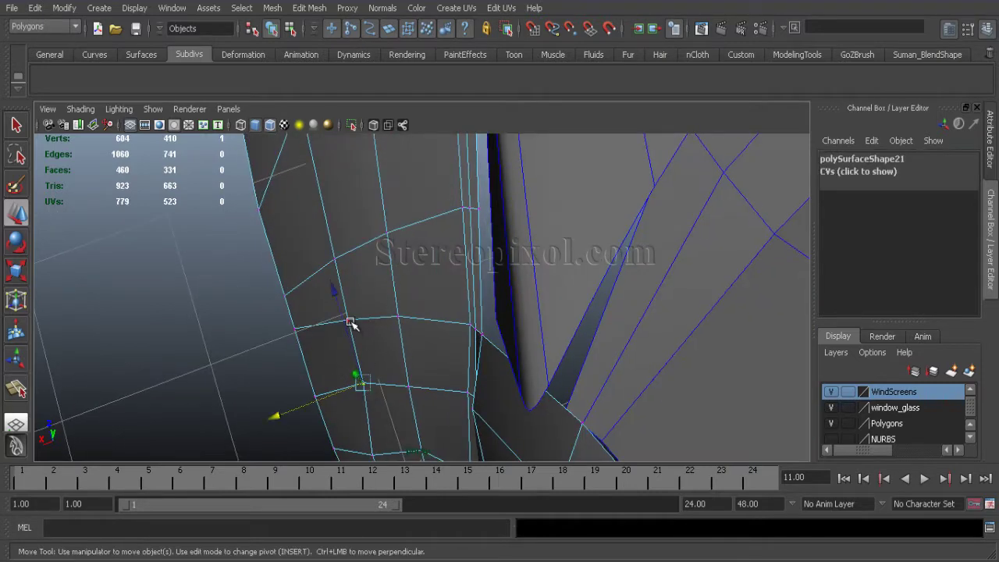
alt+middle_drag(338, 259, 408, 227)
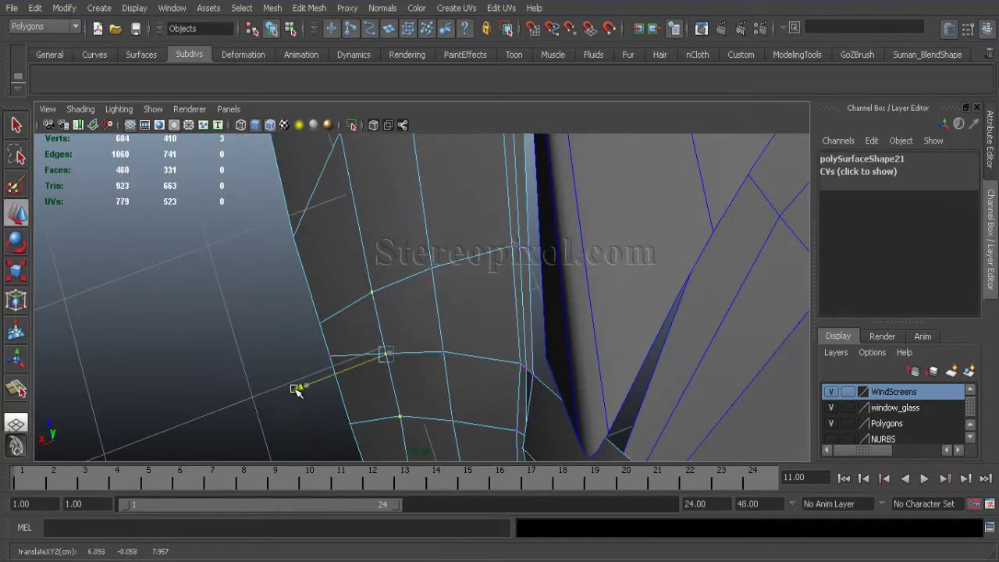
alt+drag(338, 386, 385, 268)
Slide an edge near the wheel arch with the Slide Edge Tool to smooth the flow.
key(1)
alt+drag(445, 301, 414, 255)
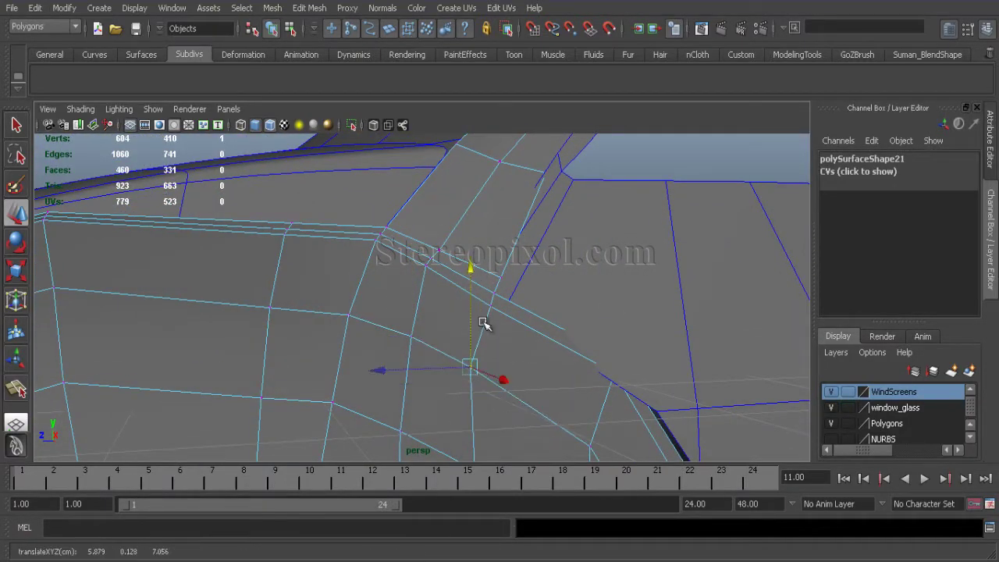
alt+drag(481, 331, 302, 271)
alt+drag(301, 209, 436, 320)
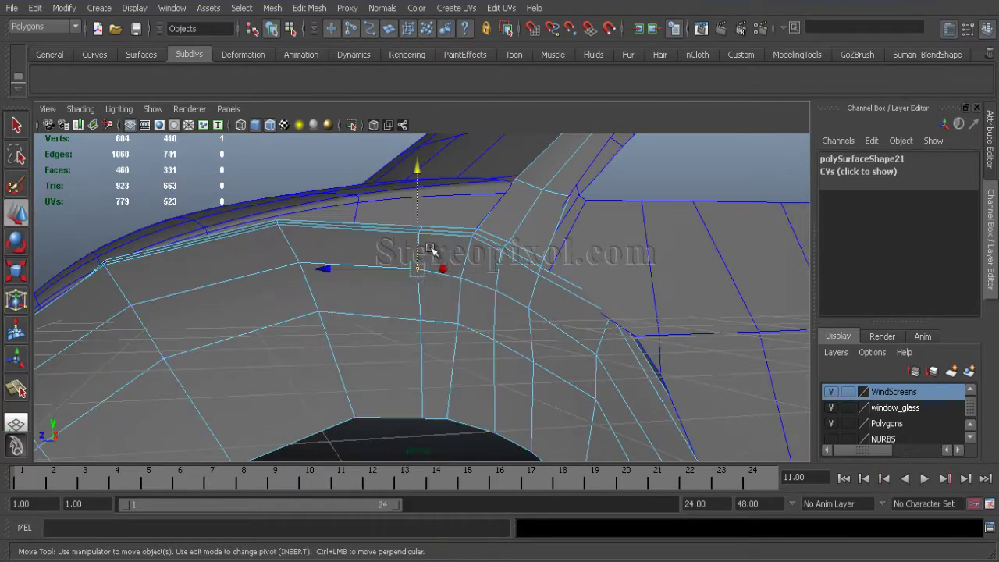
click(309, 8)
click(336, 178)
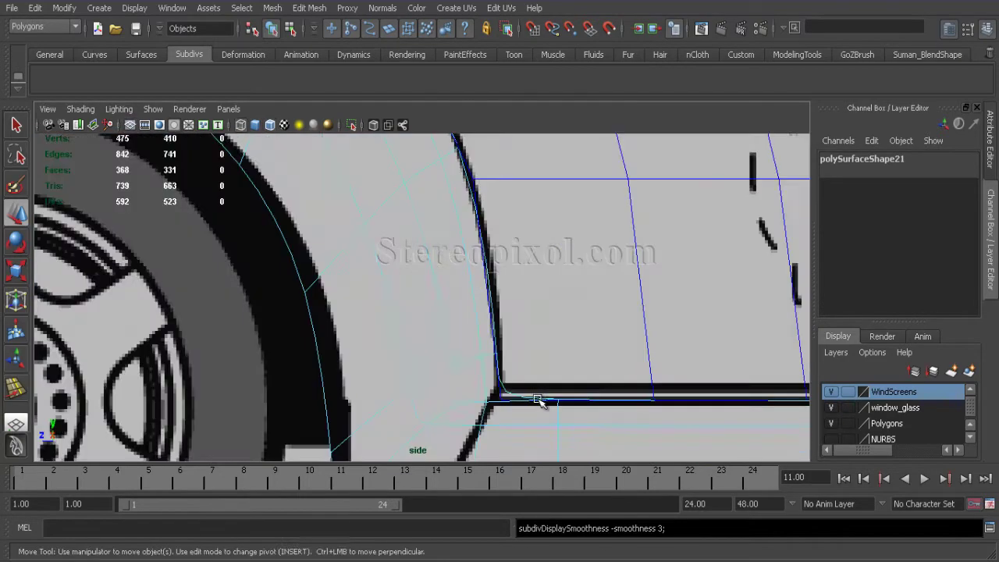
Check a wheel-arch vertex in the smoothed preview, then clear the selection.
scroll(145, 200, down, 5)
scroll(492, 388, up, 3)
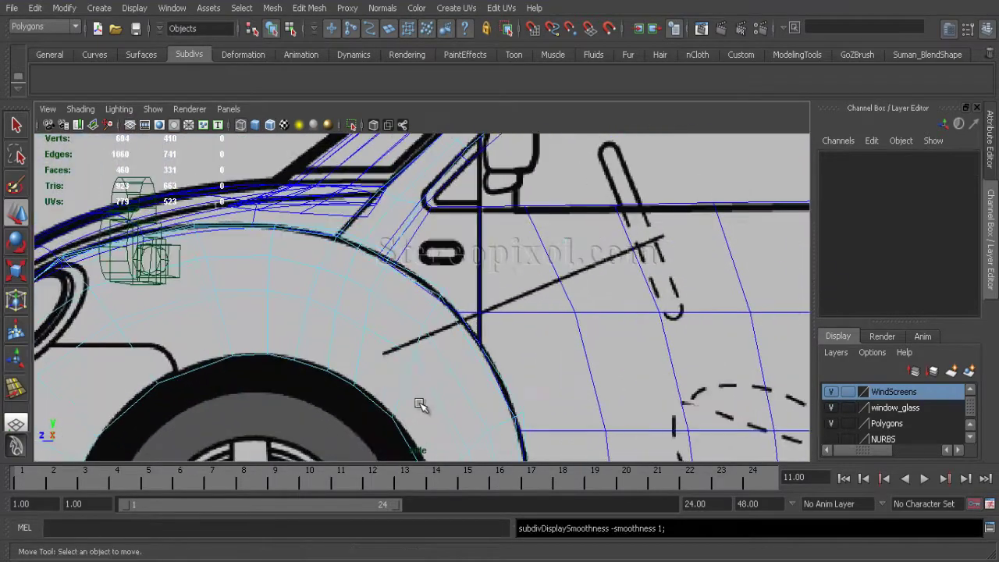
scroll(419, 399, up, 3)
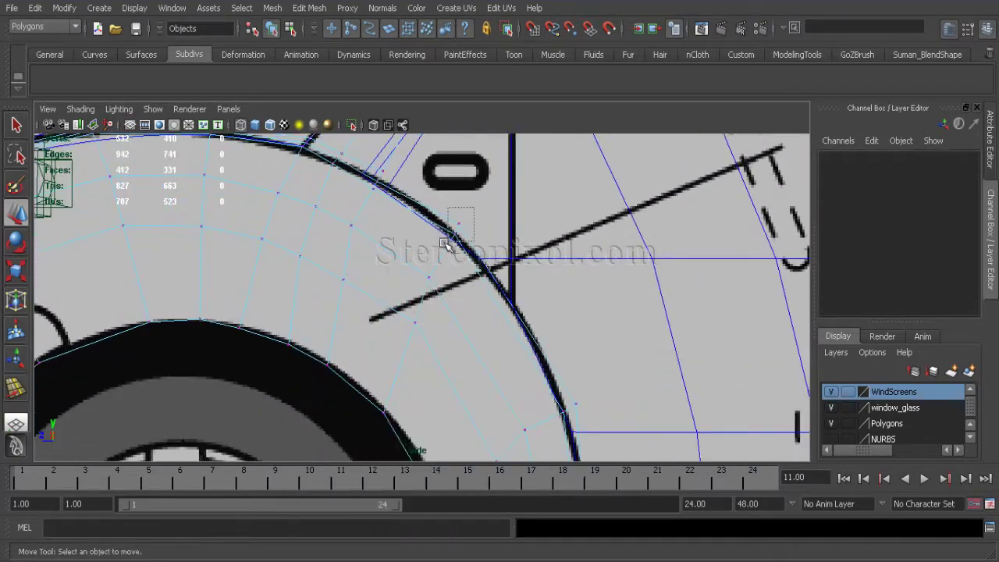
drag(442, 244, 453, 229)
scroll(470, 297, down, 3)
alt+middle_drag(473, 258, 388, 380)
key(3)
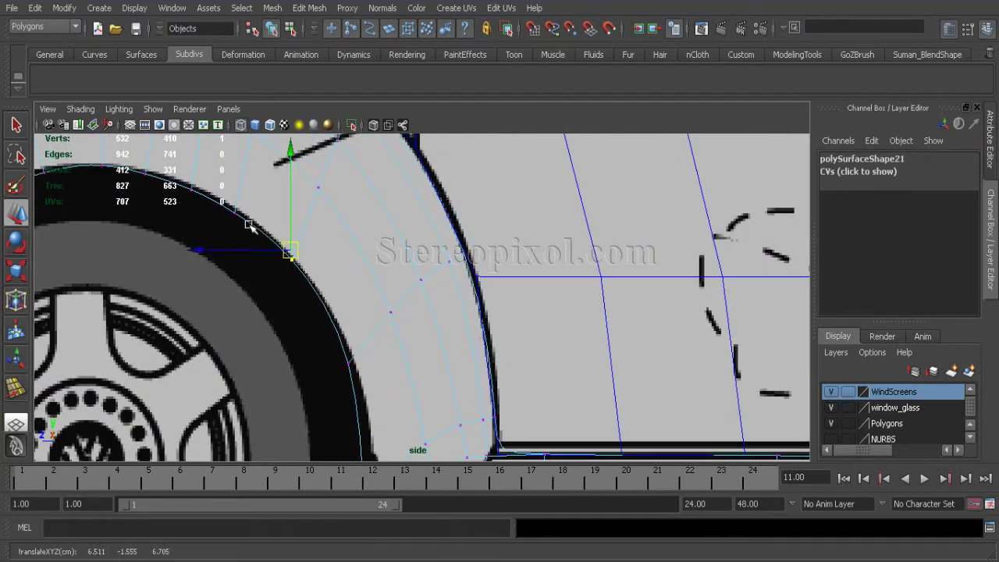
alt+middle_drag(236, 207, 331, 370)
click(327, 344)
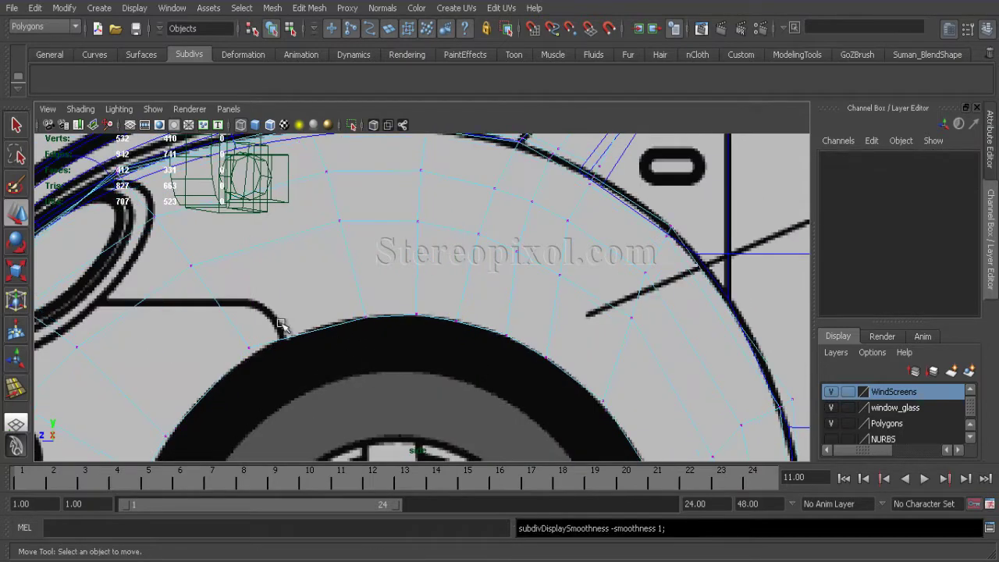
click(340, 353)
Select the door panel in the perspective view and bring up the Show menu.
scroll(339, 352, down, 5)
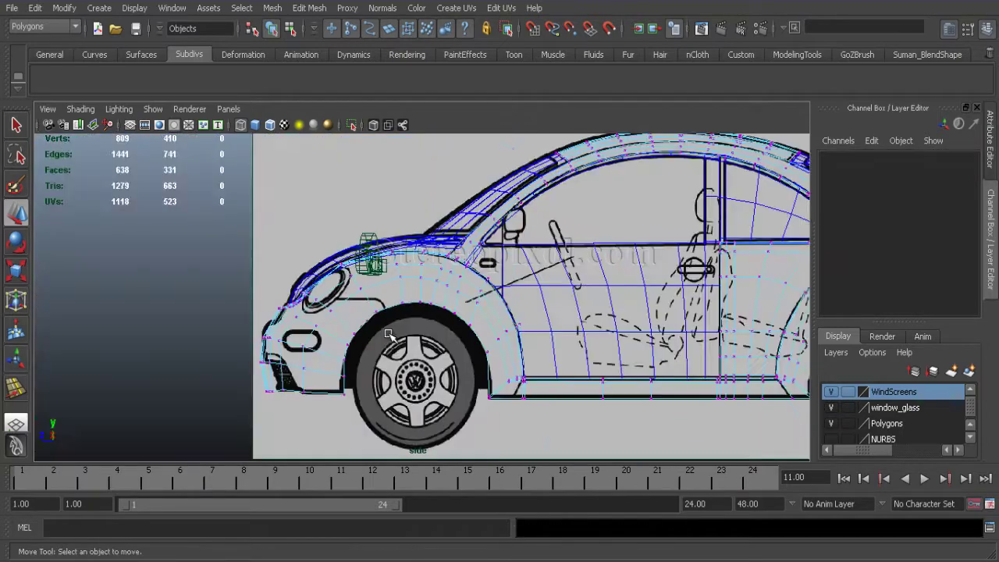
alt+drag(437, 328, 384, 361)
scroll(414, 351, up, 5)
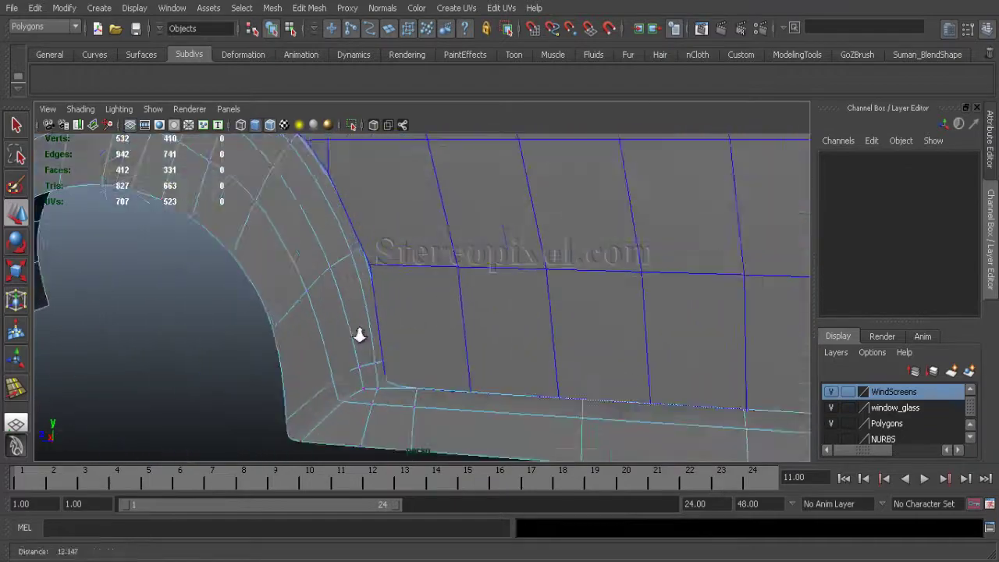
click(448, 279)
scroll(395, 357, up, 2)
alt+middle_drag(395, 357, 390, 370)
key(space)
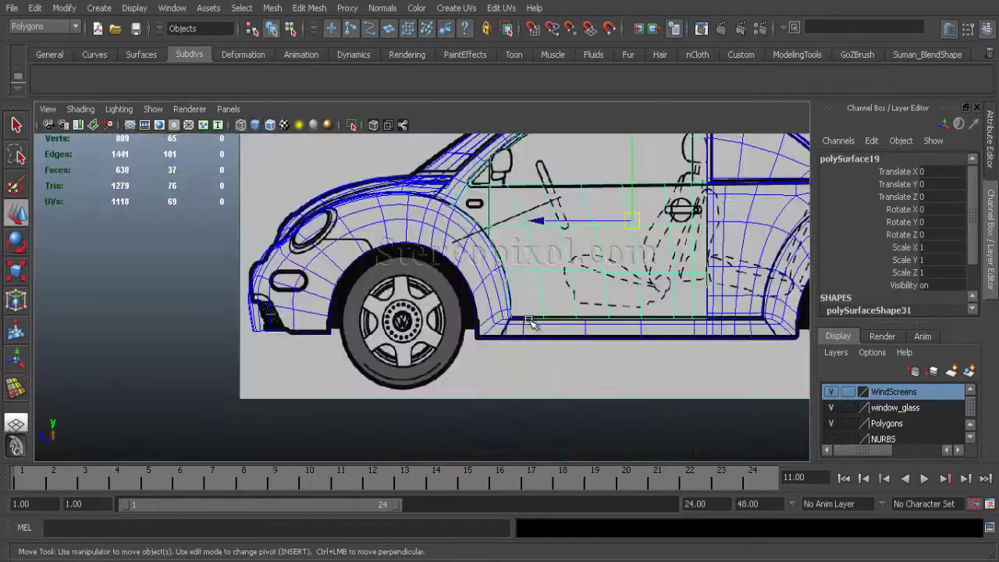
scroll(475, 341, up, 8)
scroll(414, 370, up, 3)
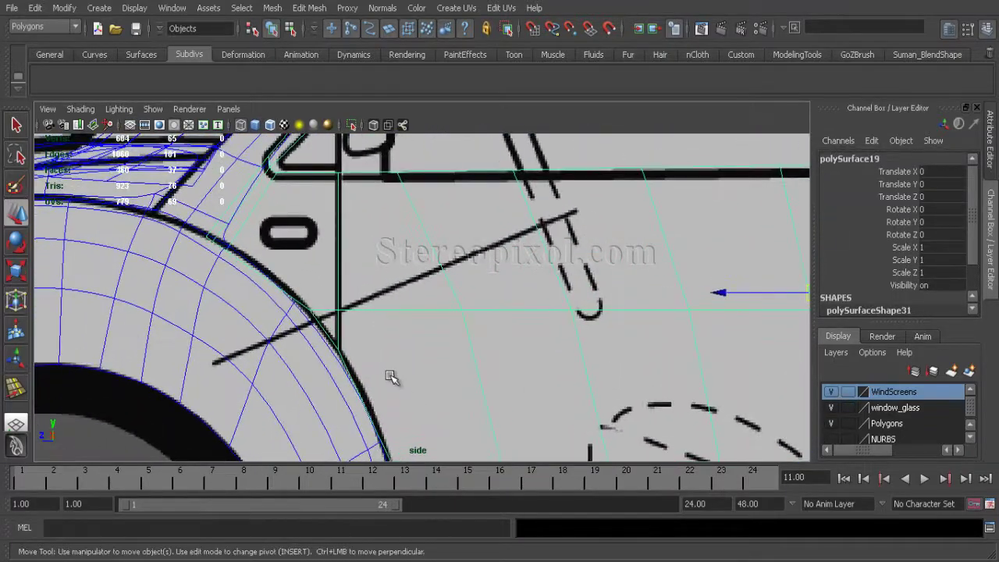
key(space)
click(153, 108)
Isolate the selected panel and split a new edge line across it with the Split Polygon Tool.
mouse_move(210, 50)
click(320, 58)
click(310, 8)
click(326, 115)
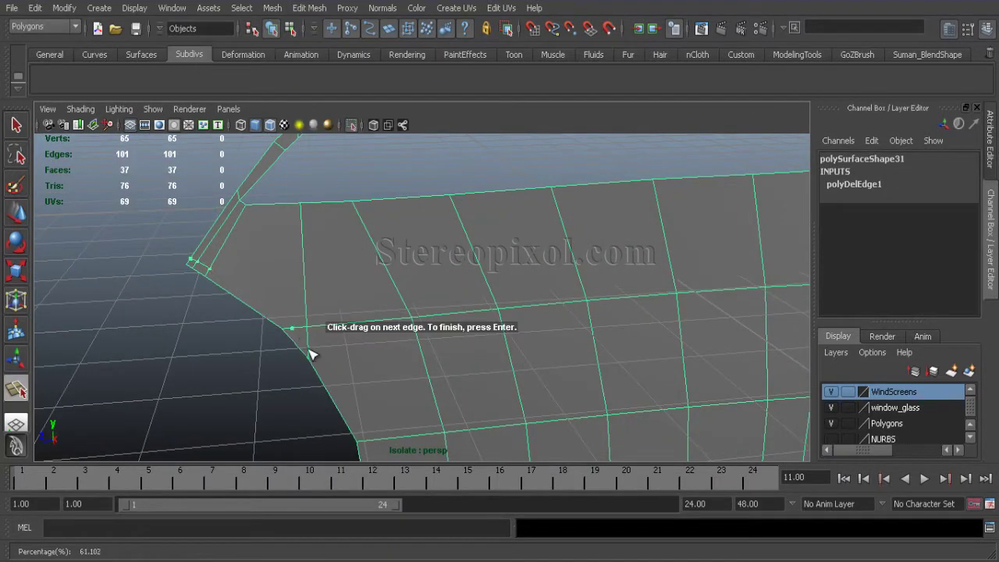
alt+drag(380, 444, 371, 381)
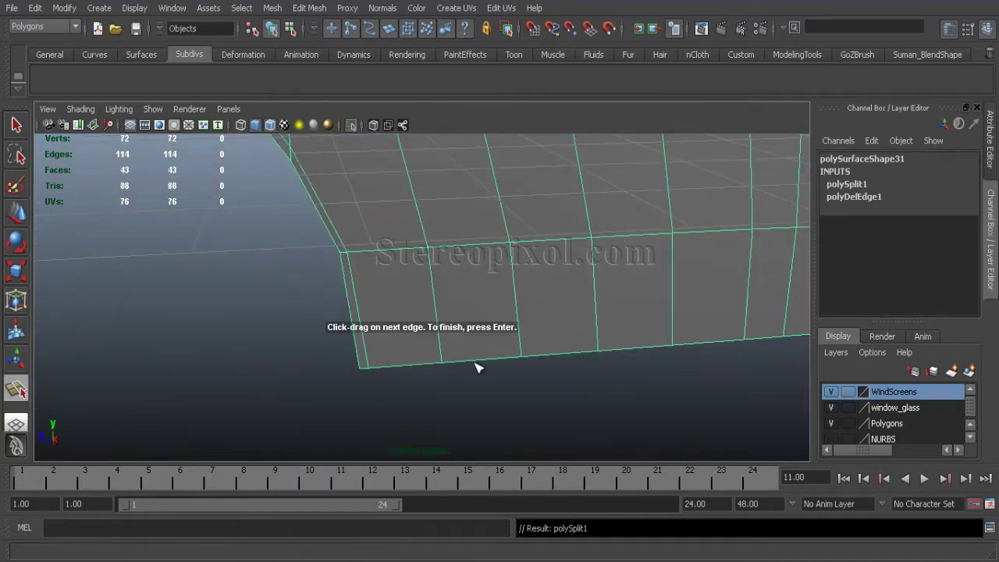
alt+drag(440, 337, 311, 336)
key(1)
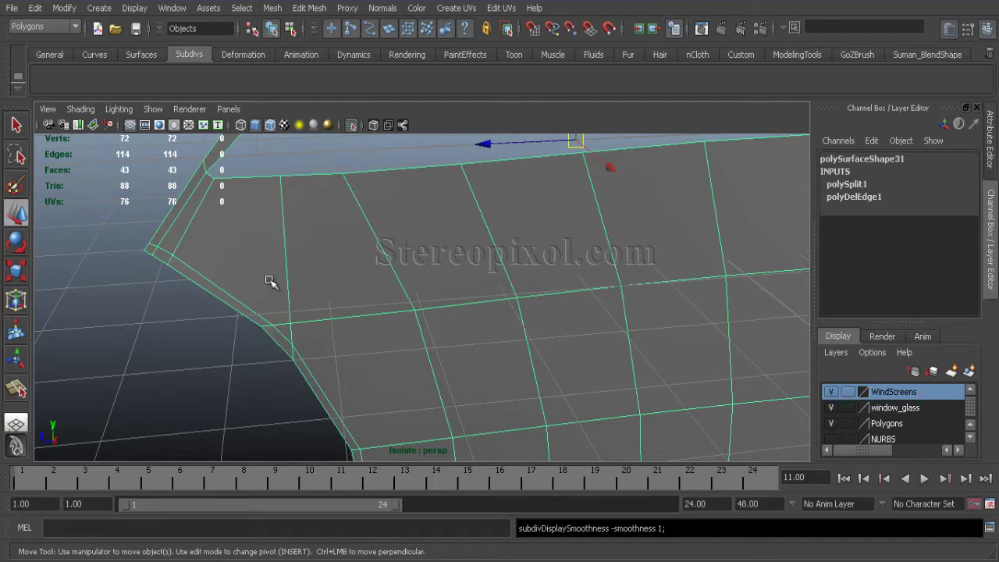
Cut further edges across the panel and remove the extra edges with Delete Edge/Vertex.
click(309, 8)
click(320, 125)
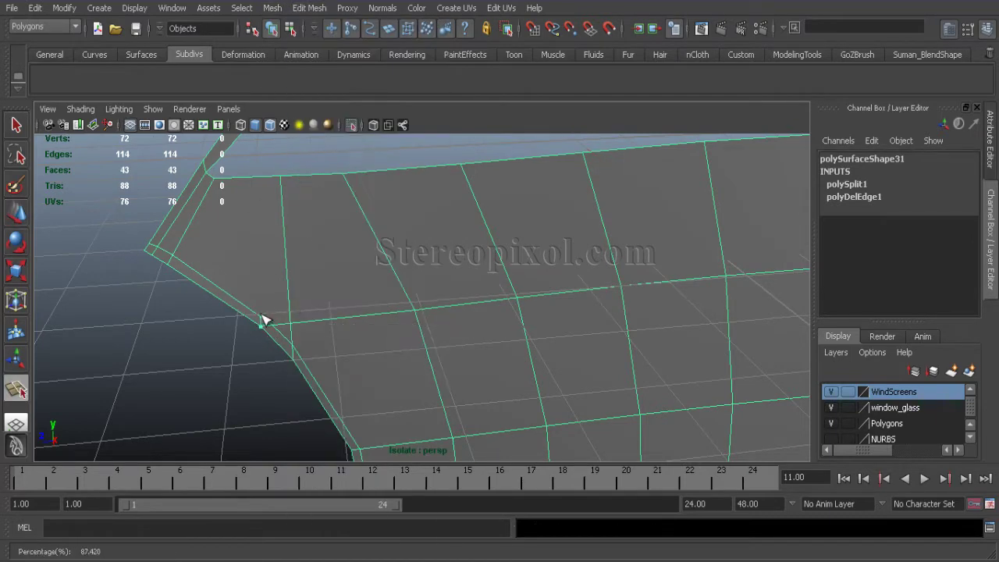
scroll(254, 343, up, 2)
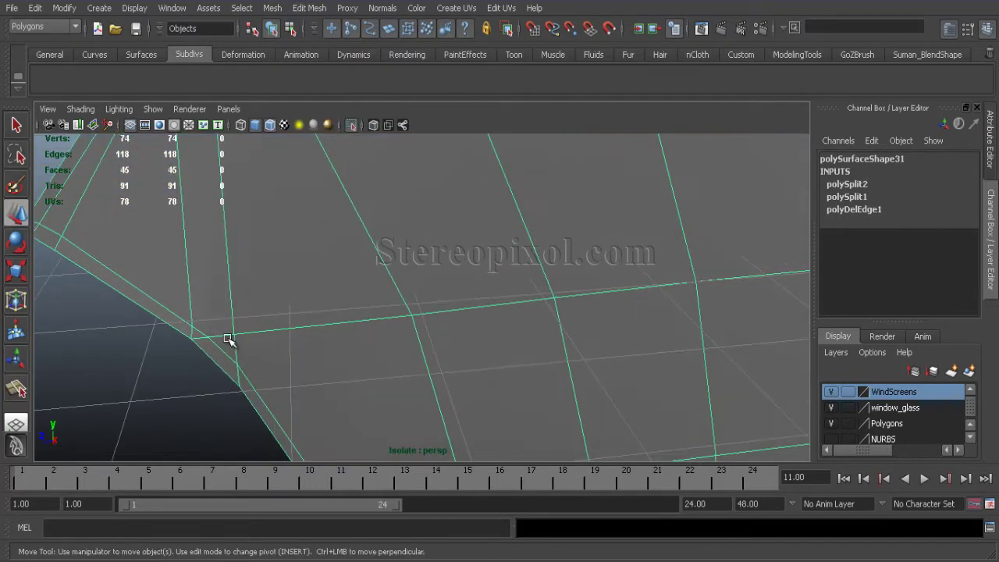
right_click(232, 334)
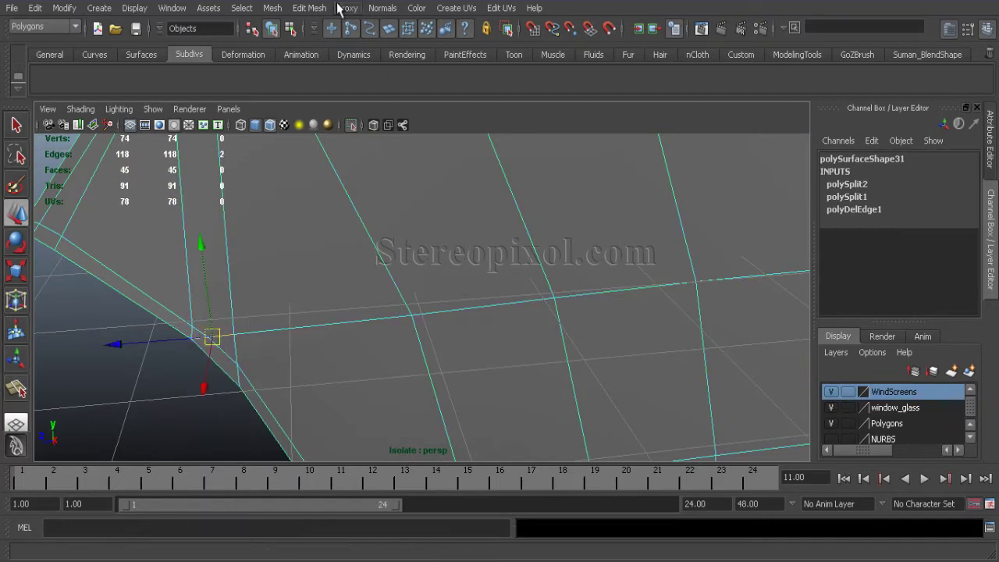
click(309, 8)
click(329, 415)
click(309, 8)
click(320, 125)
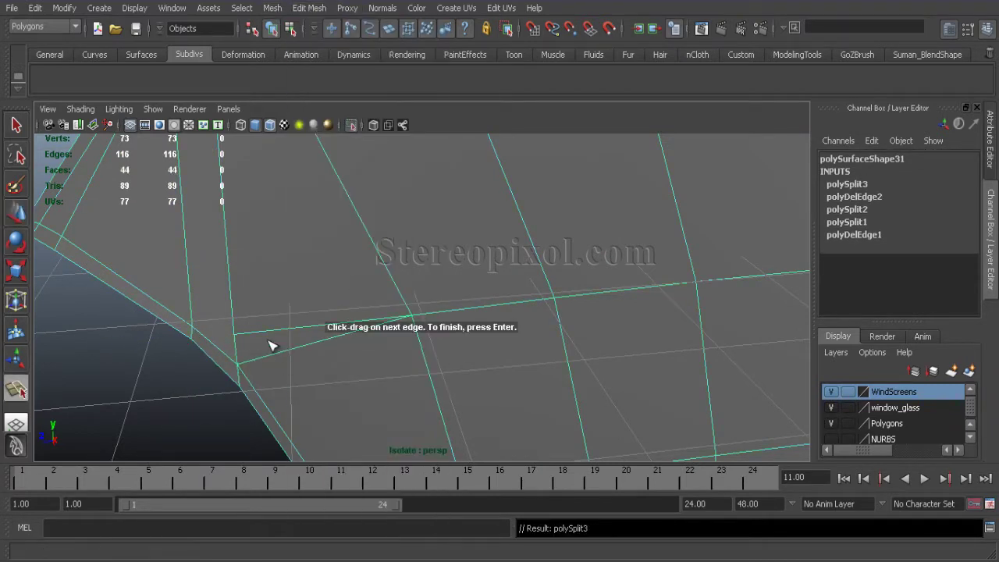
click(309, 8)
click(329, 416)
Select the two overlapping vertices on the vertical door strip.
alt+drag(375, 397, 289, 356)
alt+drag(240, 377, 268, 308)
click(330, 279)
key(ctrl+z)
click(374, 377)
alt+drag(374, 377, 306, 352)
alt+drag(315, 299, 515, 373)
alt+drag(511, 332, 384, 287)
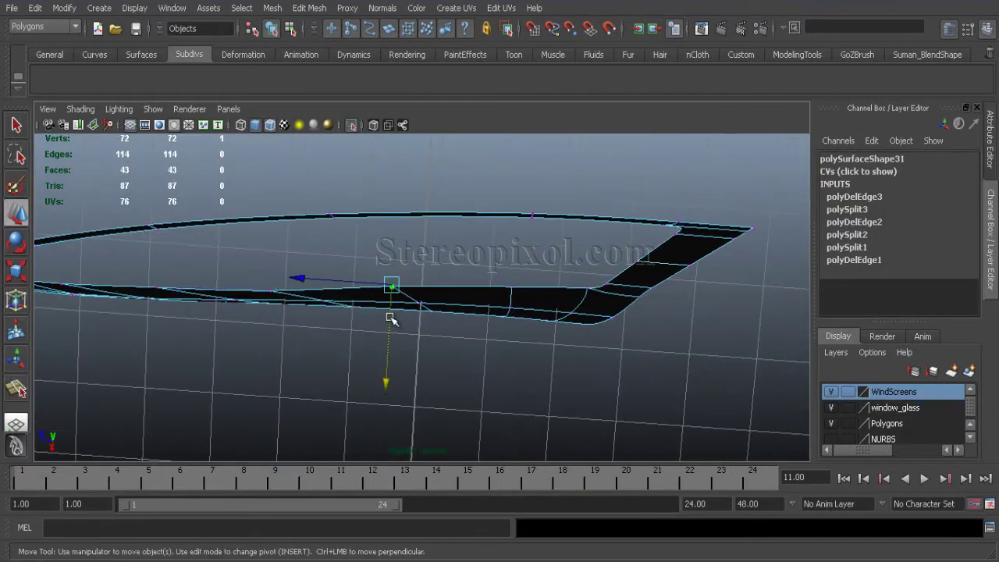
alt+drag(515, 349, 522, 370)
click(437, 269)
click(402, 265)
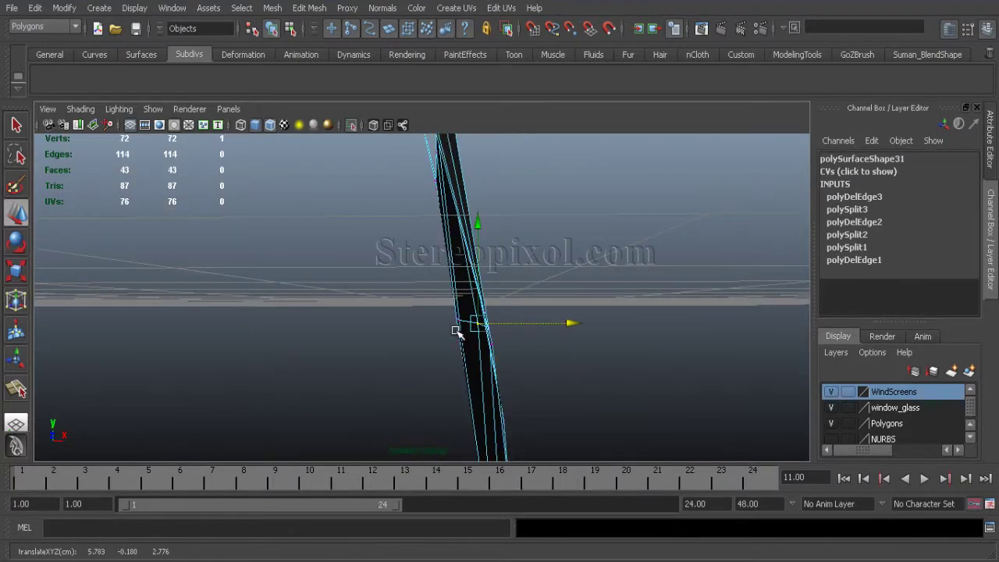
alt+drag(531, 320, 468, 312)
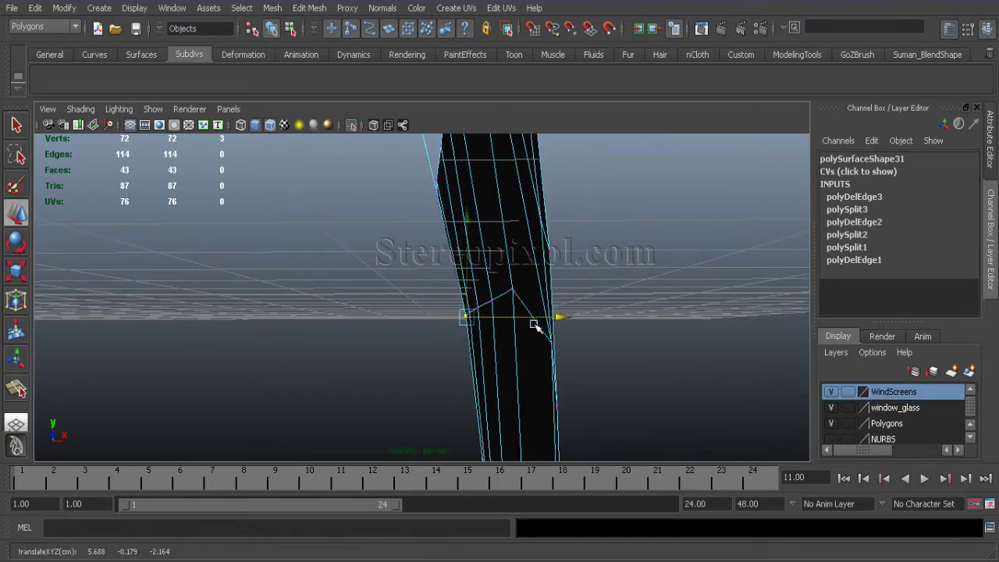
alt+drag(595, 377, 374, 331)
key(space)
key(space)
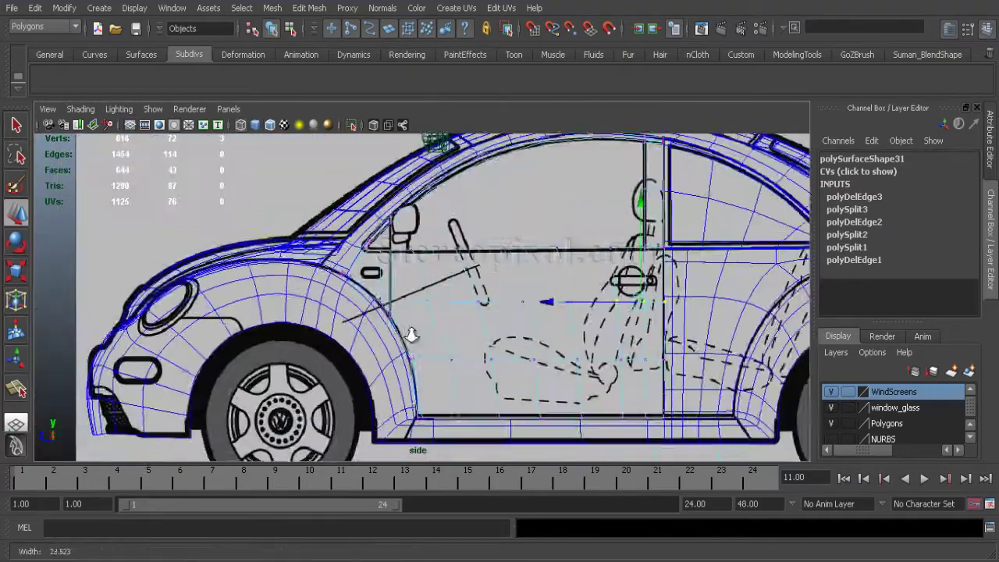
scroll(407, 360, down, 2)
key(ctrl+z)
scroll(515, 376, up, 1)
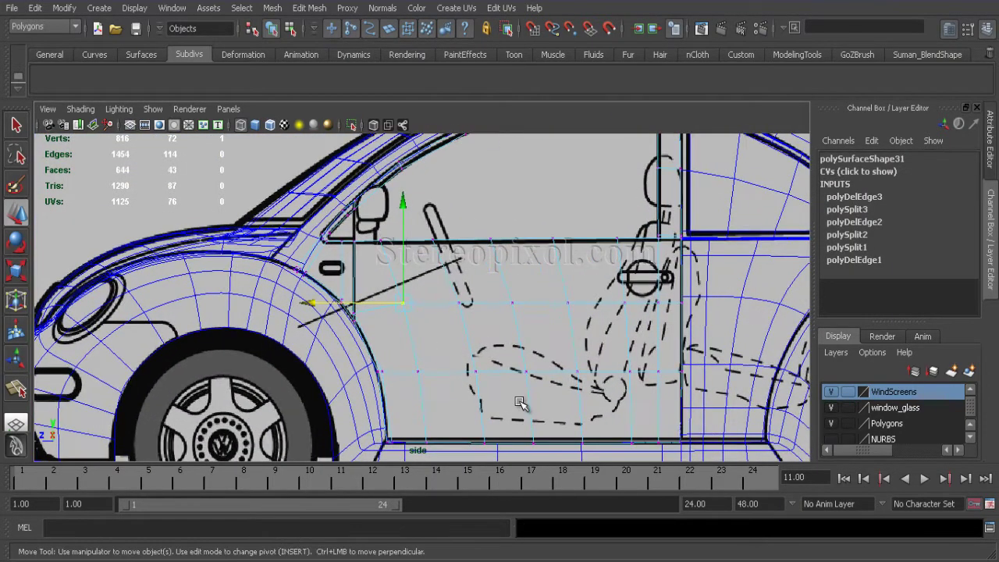
key(space)
key(space)
key(ctrl+1)
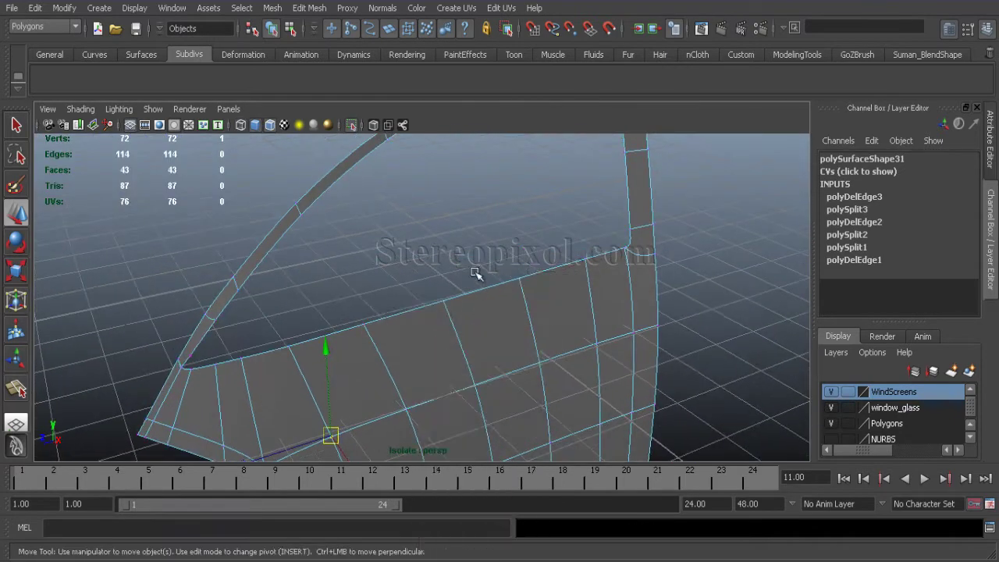
Merge the overlapping vertices at the windscreen's front corner.
scroll(383, 312, down, 5)
alt+drag(383, 312, 413, 330)
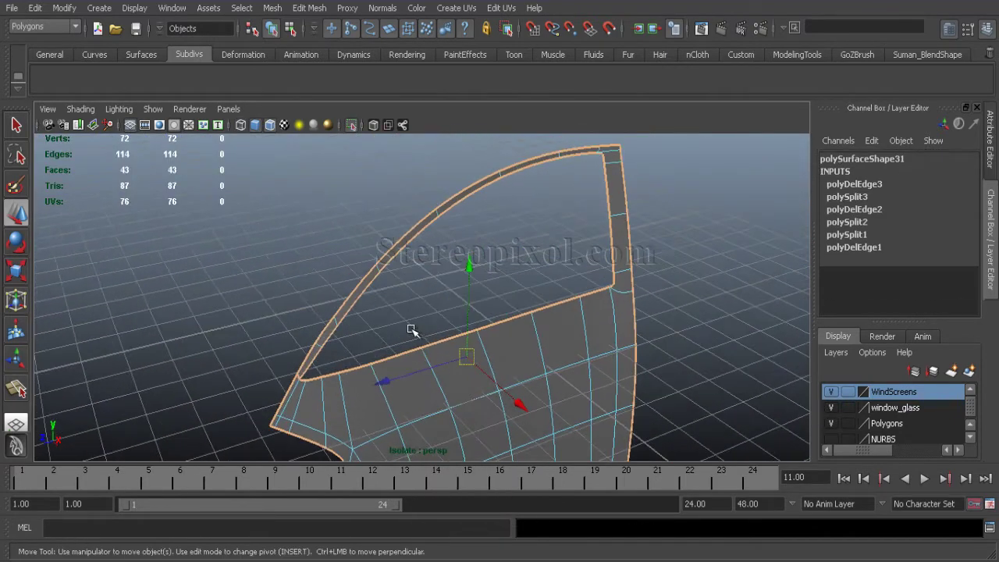
scroll(502, 361, up, 8)
key(F9)
alt+drag(225, 331, 179, 356)
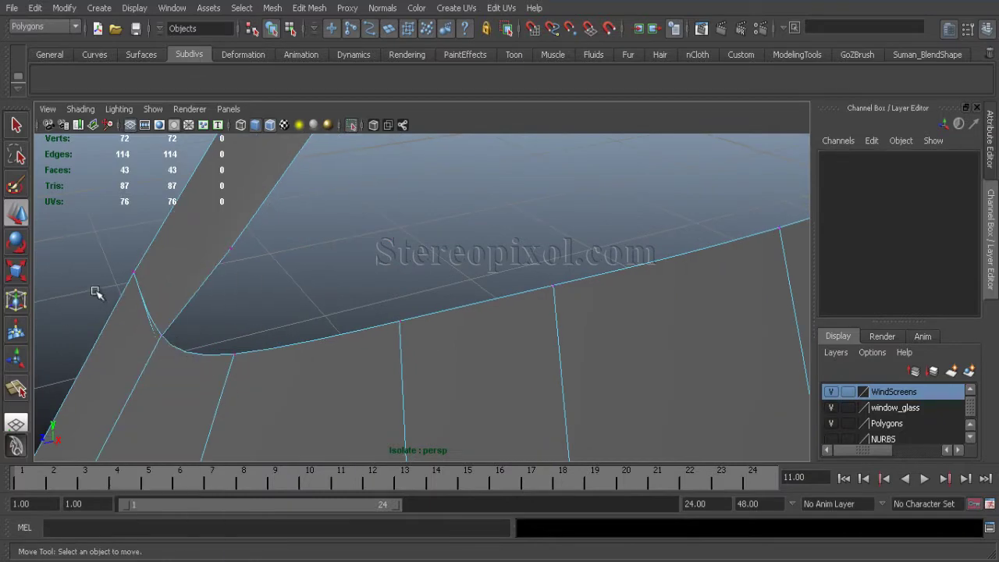
drag(107, 305, 179, 360)
click(309, 7)
click(319, 341)
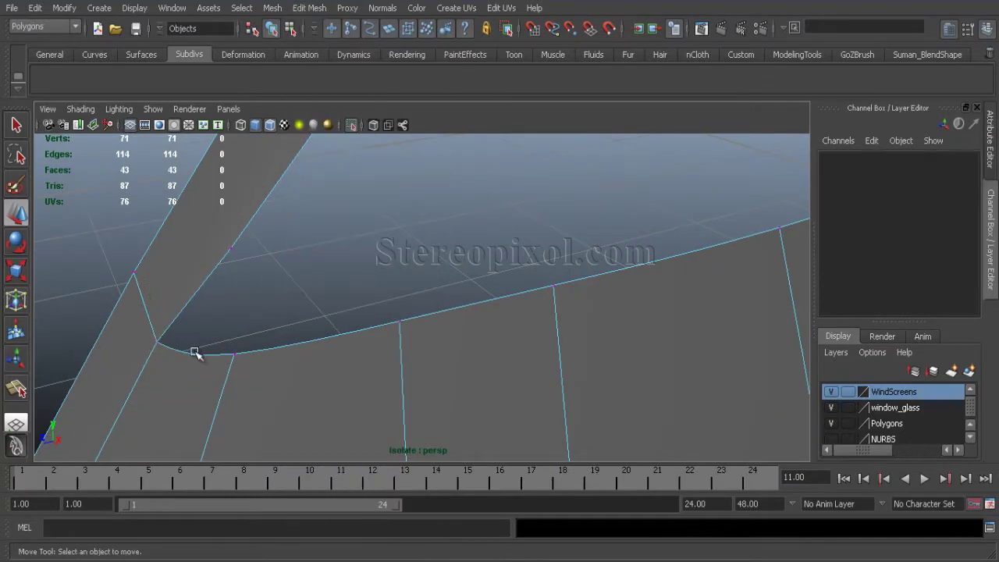
Merge the next pair of doubled corner vertices.
click(414, 348)
alt+drag(414, 347, 446, 401)
click(403, 310)
right_drag(340, 253, 269, 252)
drag(320, 205, 368, 252)
click(309, 7)
click(338, 341)
Delete the leftover stray vertex.
click(472, 320)
alt+drag(472, 320, 330, 305)
drag(308, 270, 365, 259)
key(Delete)
Select the panel's whole border edge loop and extrude it into a rim.
right_click(365, 259)
click(374, 223)
double_click(379, 252)
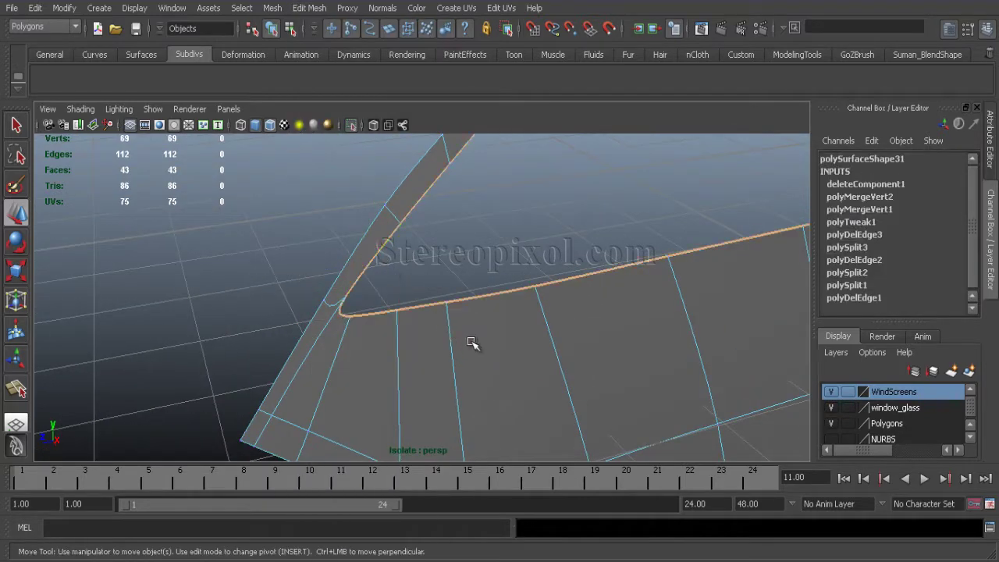
alt+drag(473, 341, 336, 328)
click(309, 8)
click(336, 45)
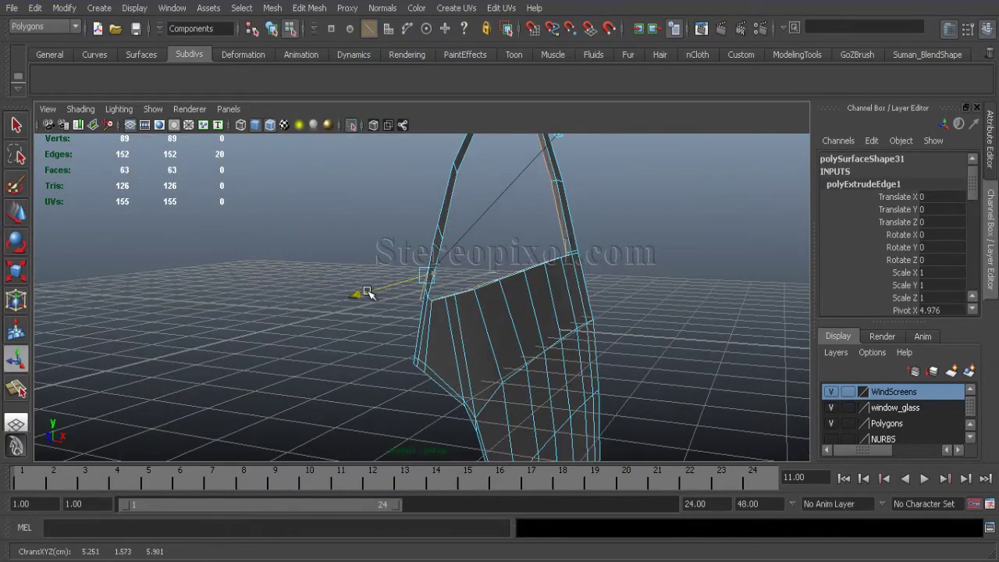
Inspect the extruded rim from several angles in the isolated perspective view.
alt+drag(366, 293, 557, 312)
click(538, 382)
alt+drag(539, 382, 403, 388)
click(341, 392)
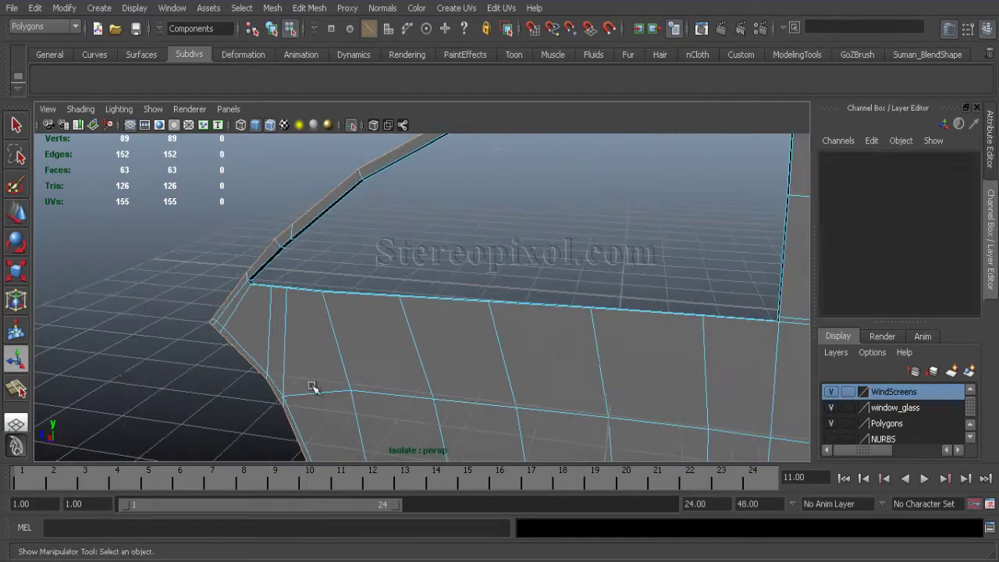
drag(342, 392, 369, 306)
scroll(404, 352, up, 4)
key(space)
alt+middle_drag(344, 335, 409, 338)
alt+drag(409, 337, 304, 362)
Extrude a small flap from a bottom edge of the window opening.
right_drag(307, 310, 309, 269)
click(310, 344)
alt+drag(310, 343, 373, 252)
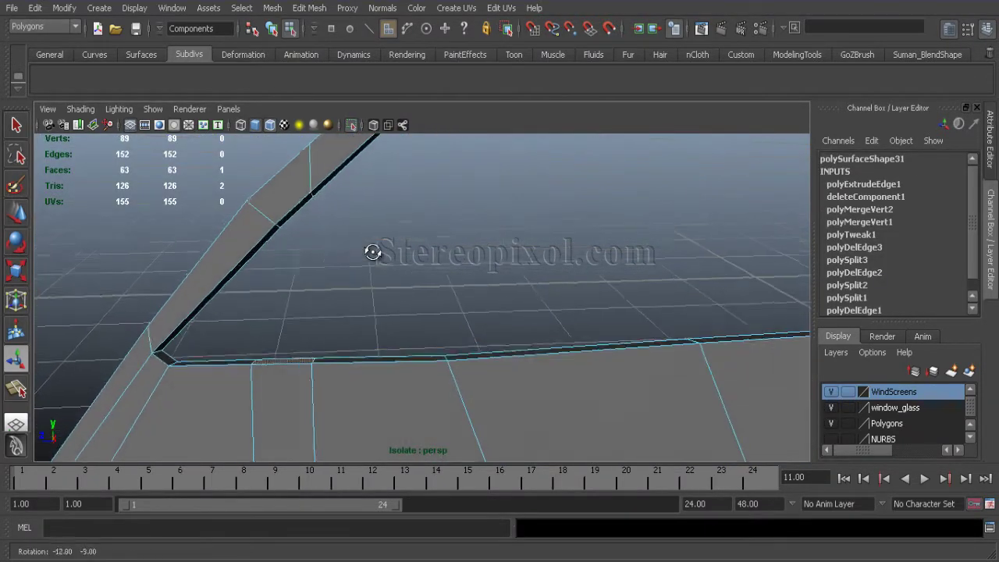
click(309, 7)
click(320, 43)
key(ctrl+z)
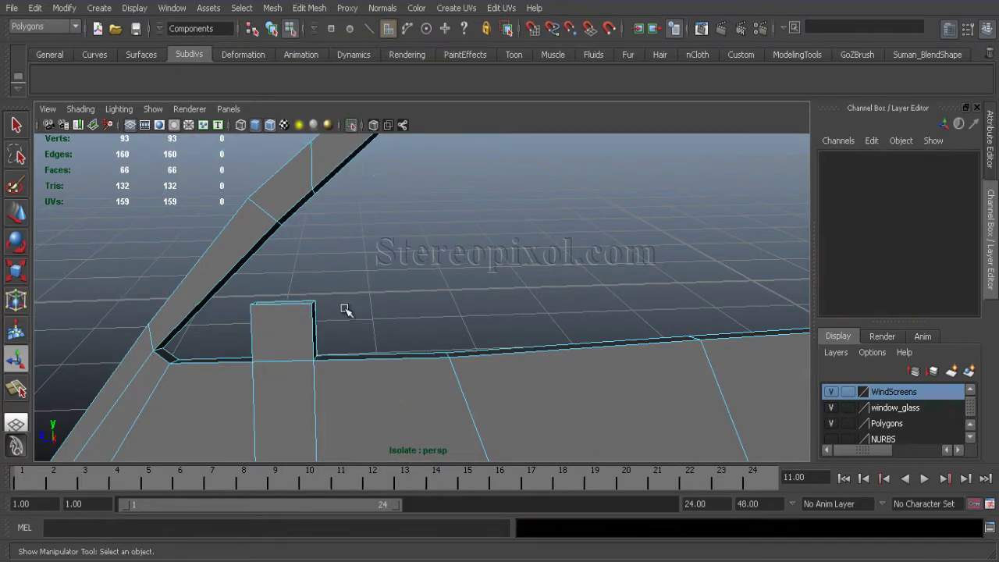
Delete the thin flap face and merge the flap vertices into the frame apex with Merge Vertex Tool.
alt+drag(326, 312, 338, 241)
click(334, 262)
key(Delete)
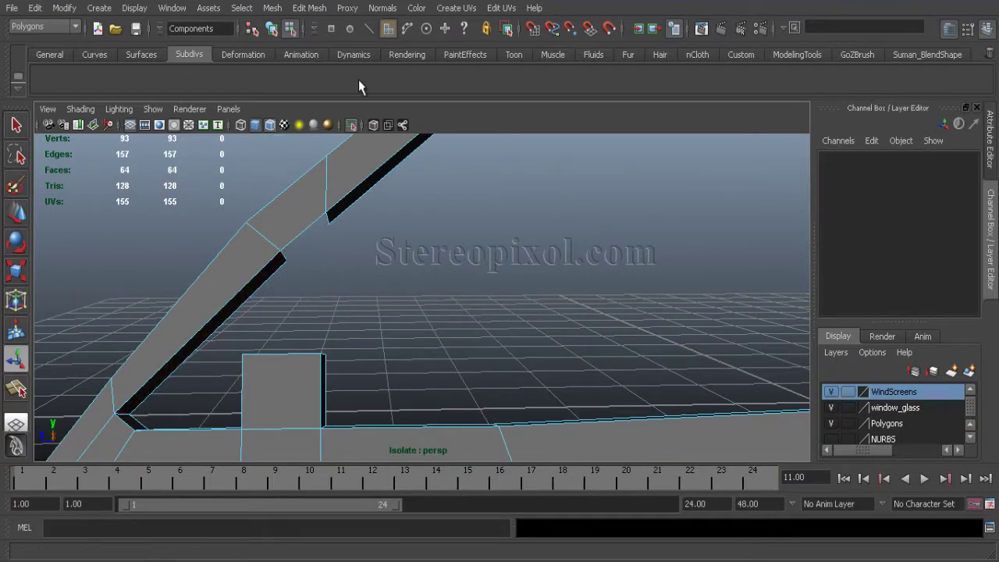
click(309, 8)
click(335, 388)
drag(248, 356, 280, 251)
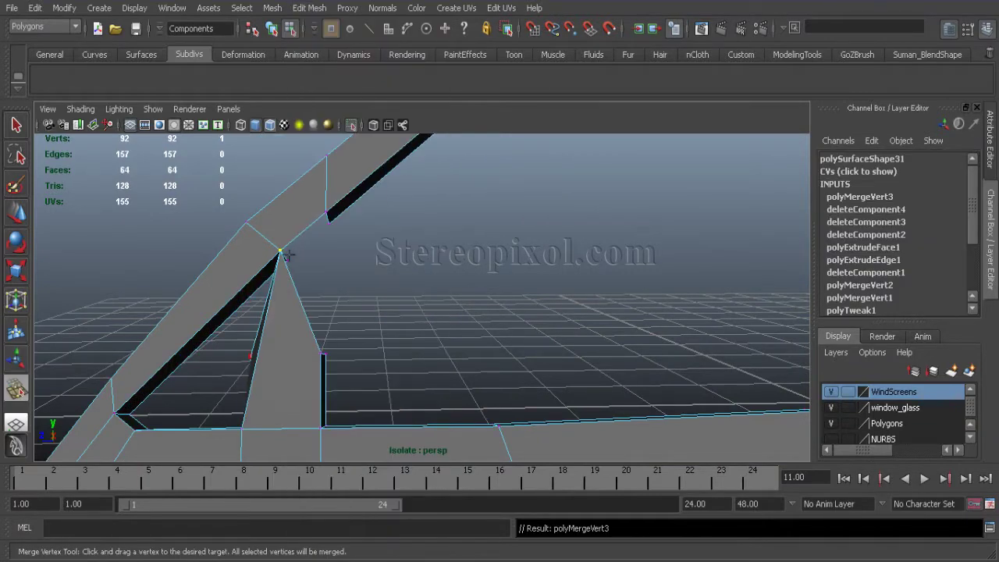
drag(326, 224, 326, 224)
alt+drag(326, 224, 211, 296)
drag(234, 265, 297, 195)
Check the merged triangular quarter-window in the perspective and side blueprint views.
alt+drag(107, 241, 512, 292)
alt+drag(435, 329, 301, 330)
key(w)
key(space)
key(space)
scroll(355, 283, up, 2)
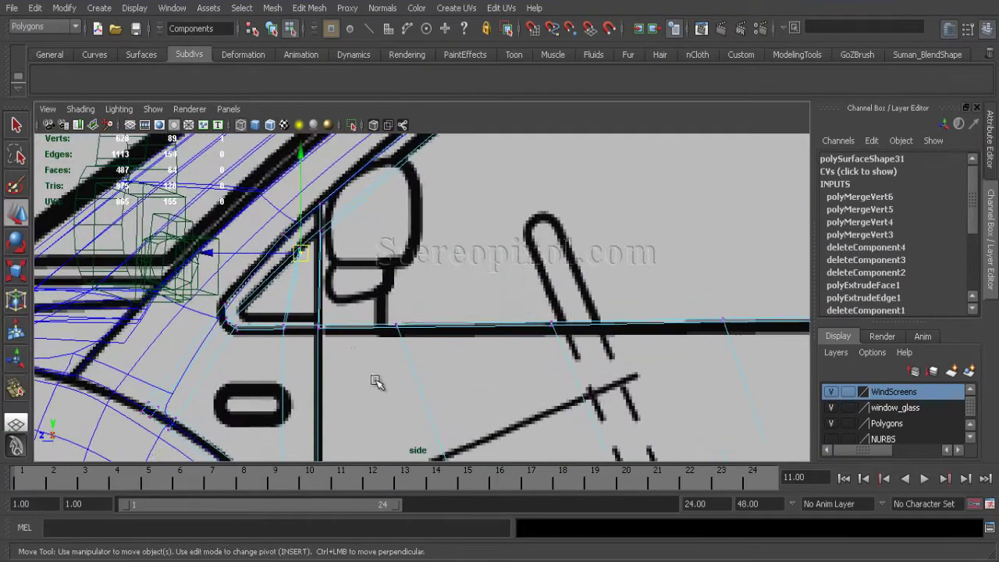
scroll(325, 196, down, 2)
key(space)
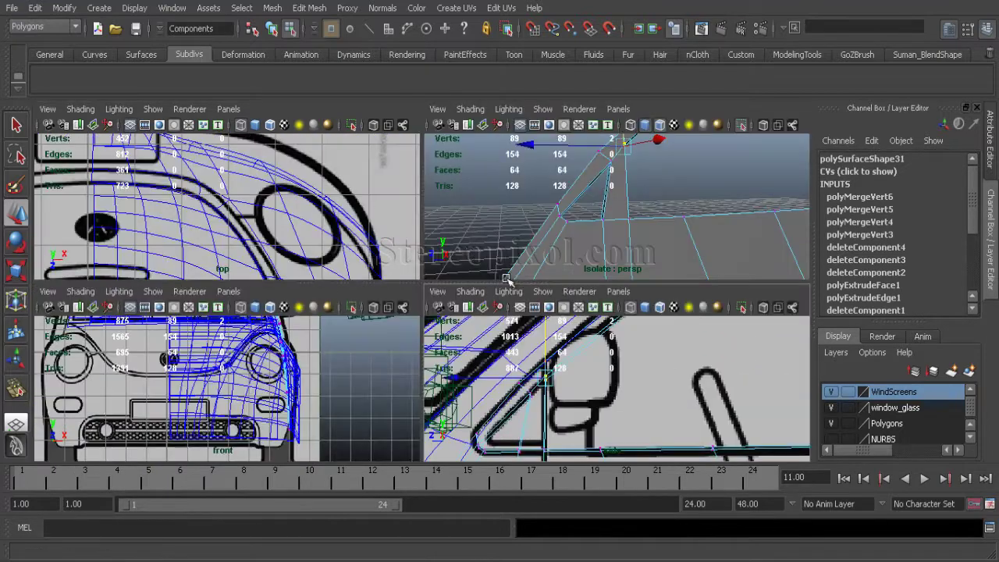
key(space)
alt+drag(419, 341, 445, 298)
Delete the thin inner faces and select the resulting hole's border edges.
right_drag(446, 298, 442, 334)
click(449, 323)
alt+drag(320, 408, 167, 341)
alt+drag(238, 257, 320, 371)
key(Delete)
key(F10)
double_click(350, 301)
Fill the hole in the panel with a new face and orbit around the filled section.
click(273, 11)
click(278, 263)
alt+drag(278, 263, 154, 277)
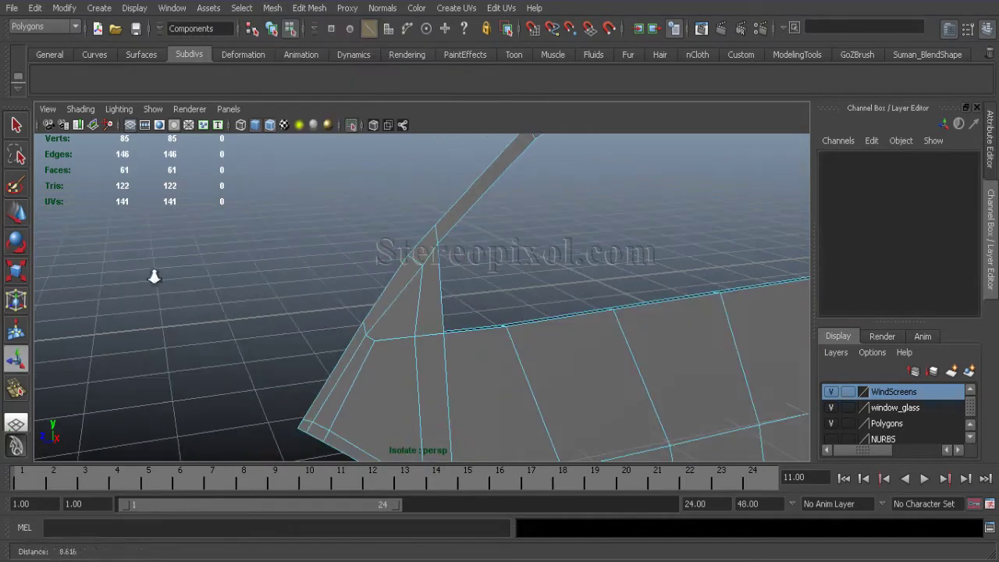
mouse_move(279, 344)
alt+mouse_down()
mouse_move(586, 383)
mouse_move(470, 328)
mouse_move(402, 313)
alt+mouse_up()
In the side blueprint view, move the window-corner and curved-edge vertices onto the quarter-window outline.
key(space)
key(space)
scroll(508, 393, down, 3)
scroll(363, 290, up, 5)
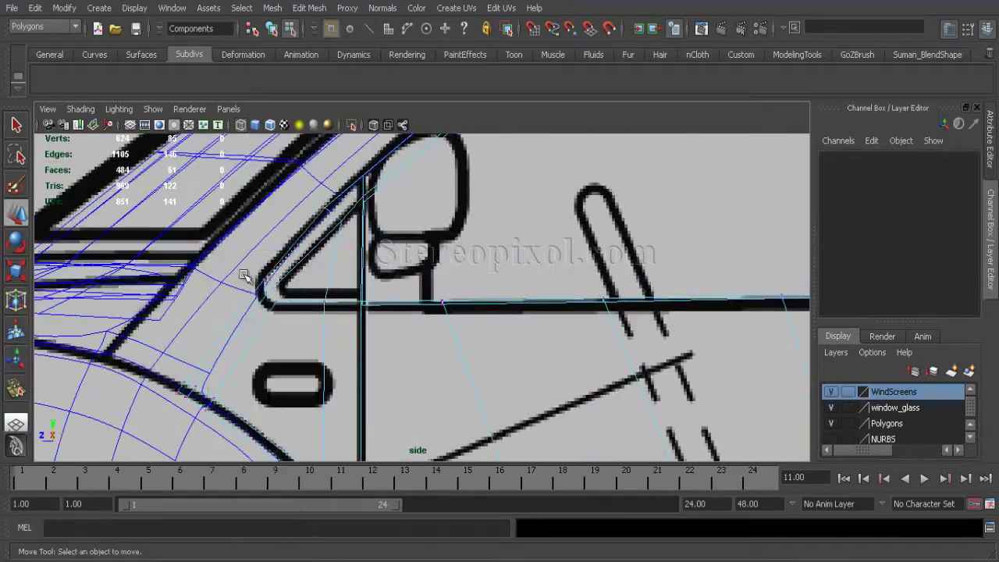
drag(245, 276, 273, 286)
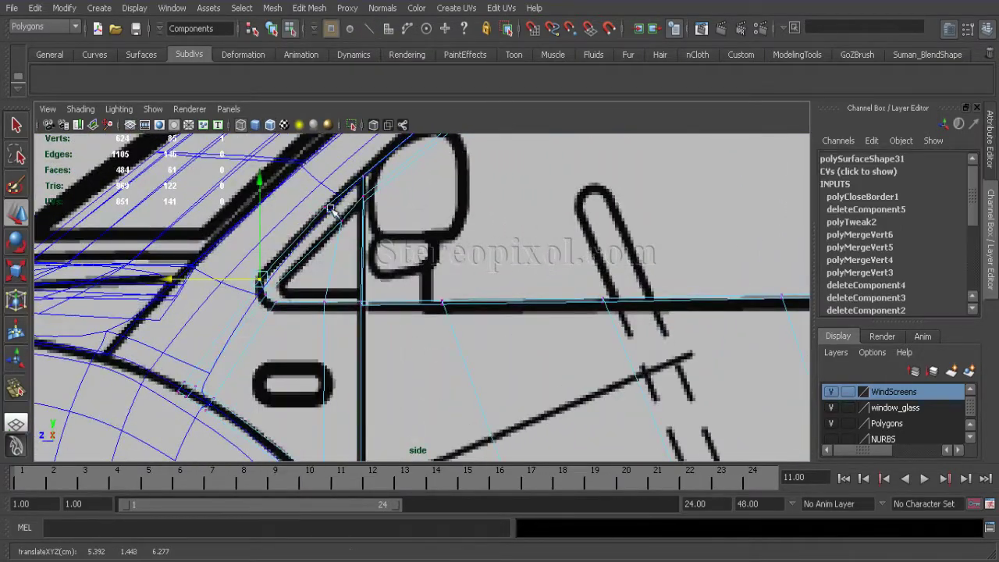
alt+middle_drag(416, 361, 464, 286)
drag(154, 323, 245, 281)
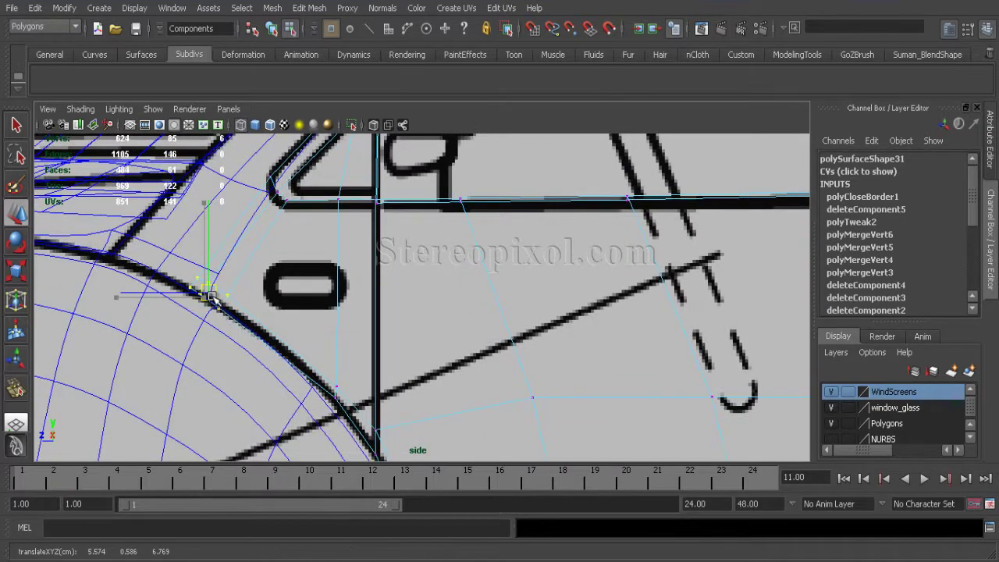
Return to the perspective view with whole-object selection.
scroll(368, 312, down, 3)
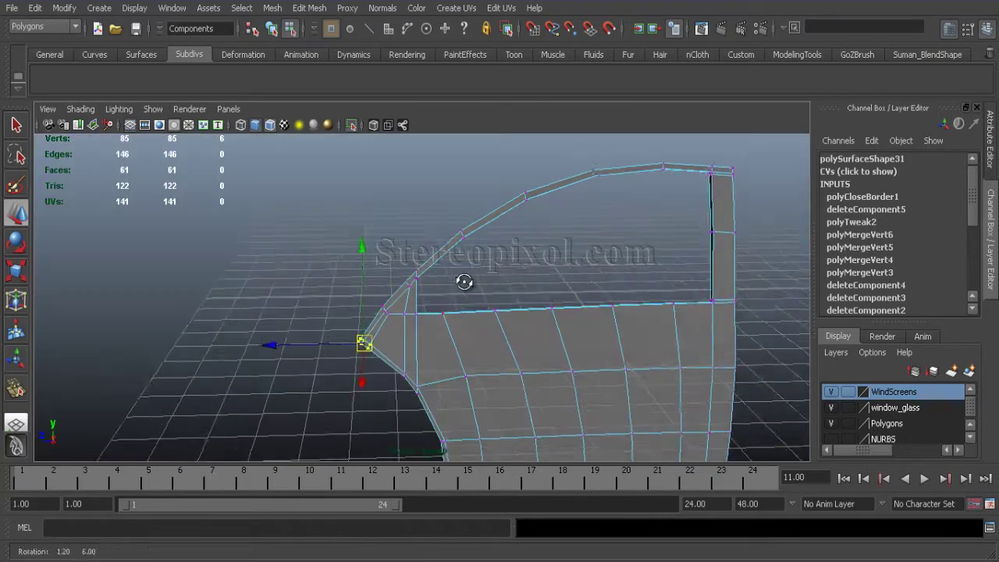
click(257, 310)
right_drag(390, 335, 413, 320)
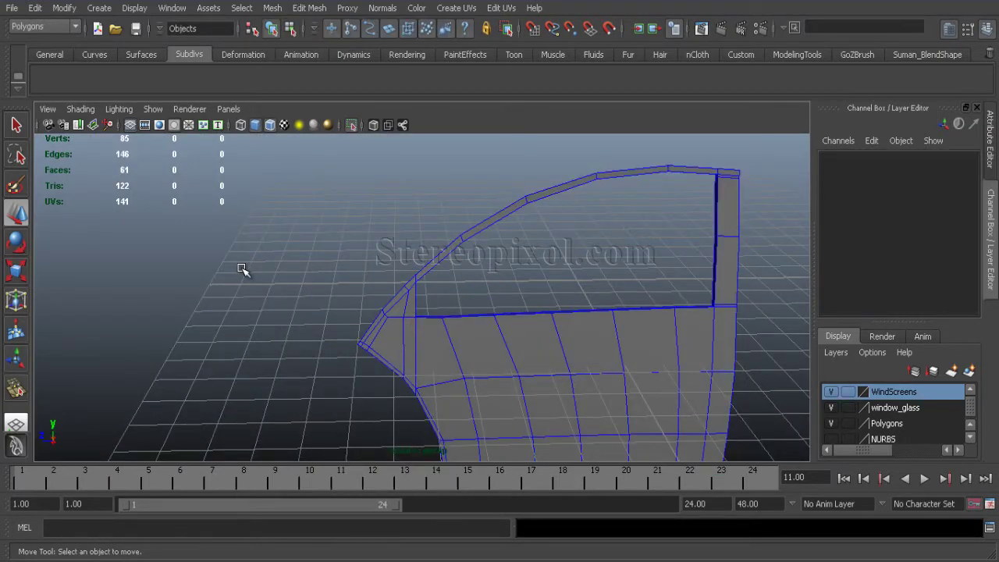